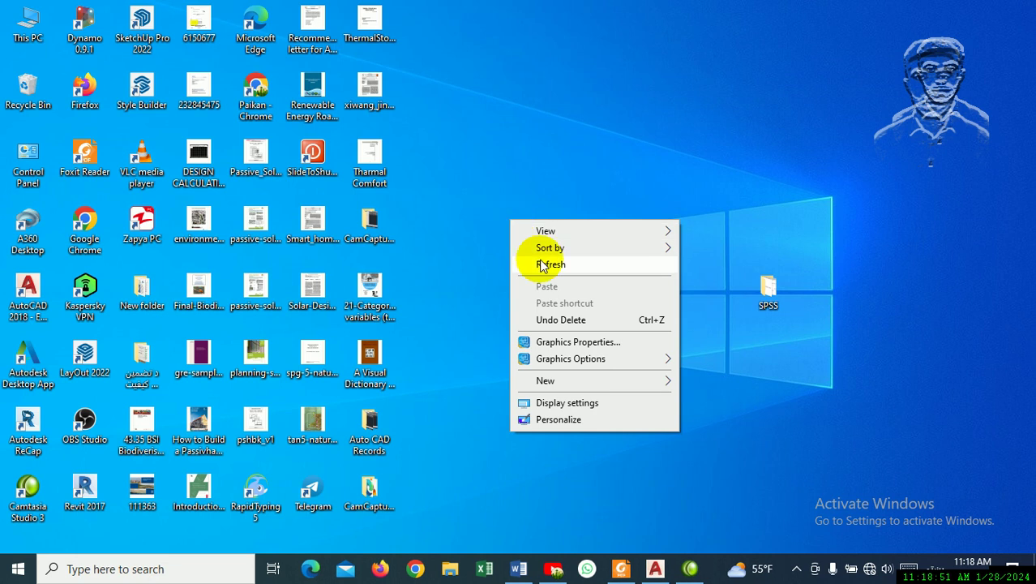
- Restore the AutoCAD 2018 window from its taskbar icon
click(653, 569)
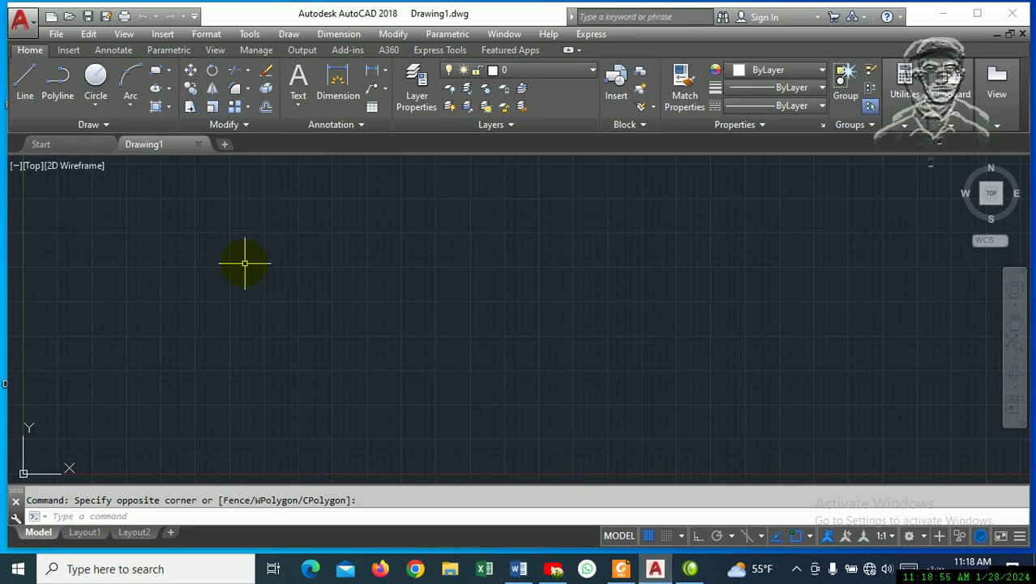
click(292, 34)
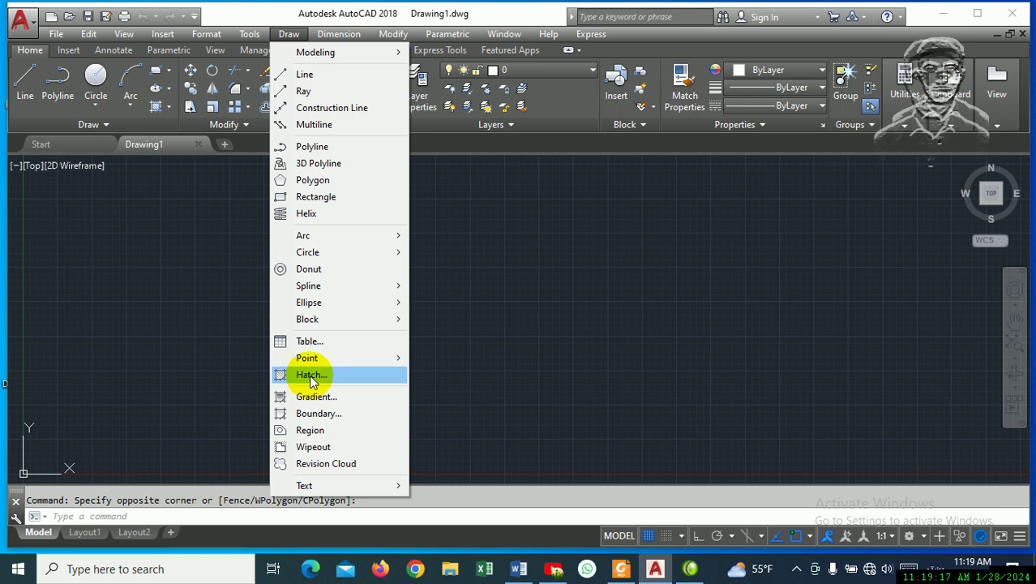
click(505, 276)
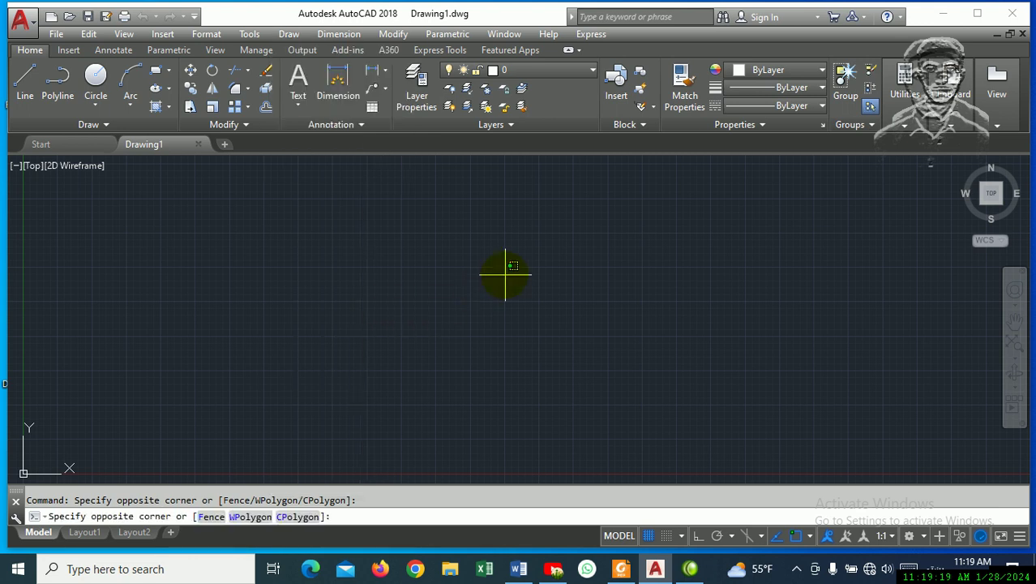
key(Escape)
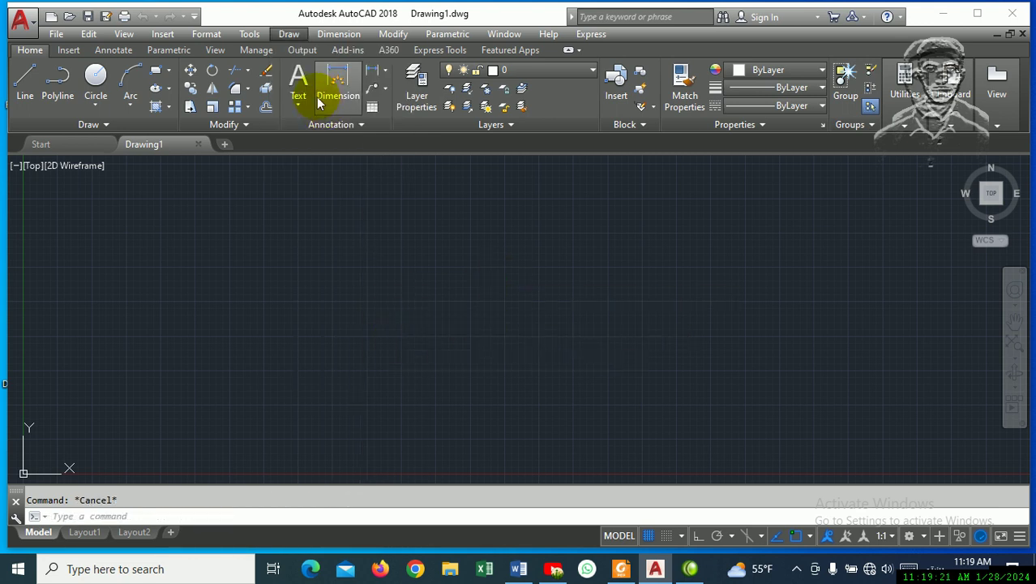
click(289, 34)
click(478, 263)
click(387, 277)
key(Escape)
text(h)
key(Return)
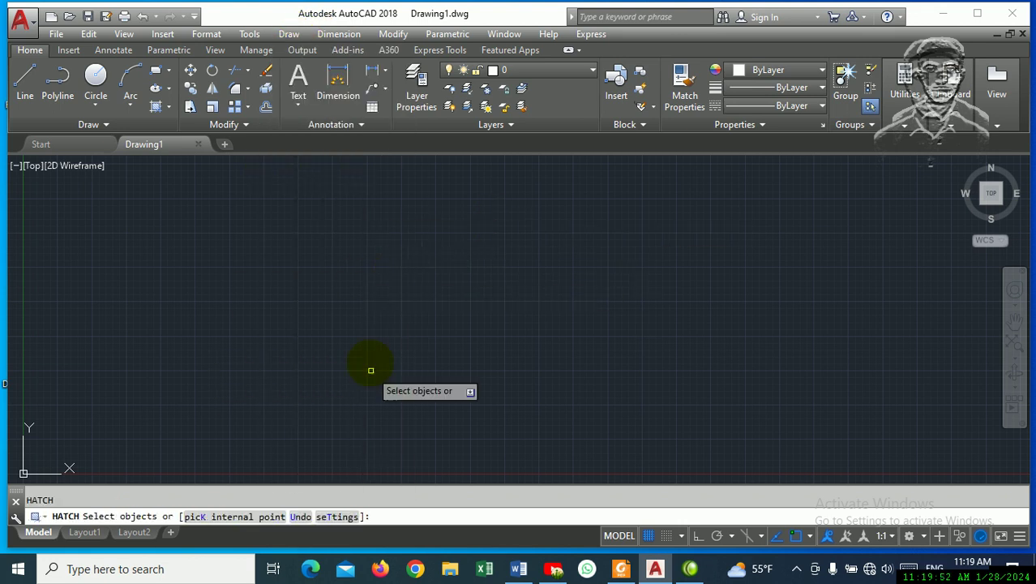
key(Escape)
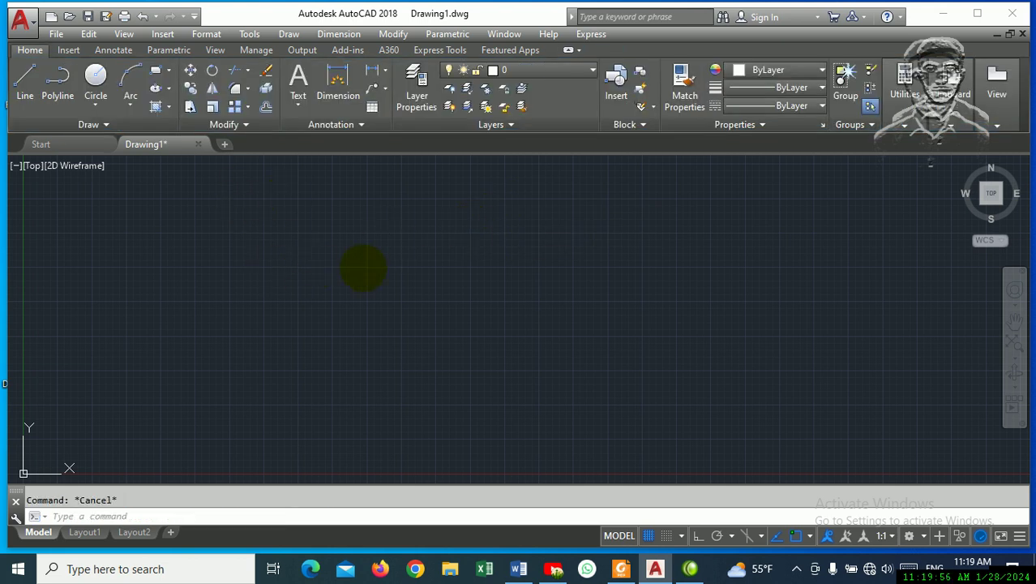
click(480, 198)
click(366, 307)
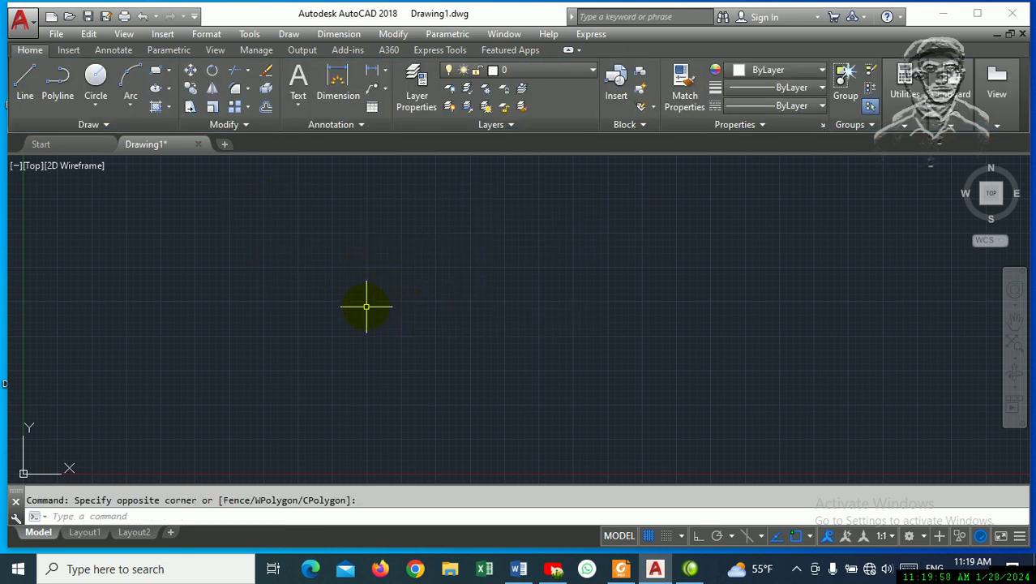
key(Escape)
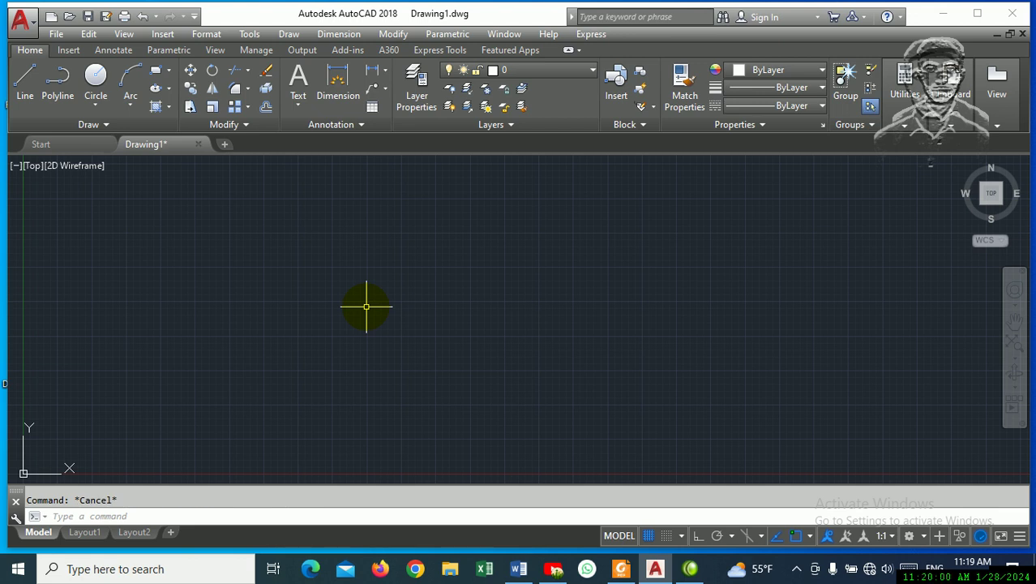
- Draw three rectangles: a square on the left, a tall one in the middle, a wide one upper-right
text(rec)
key(Return)
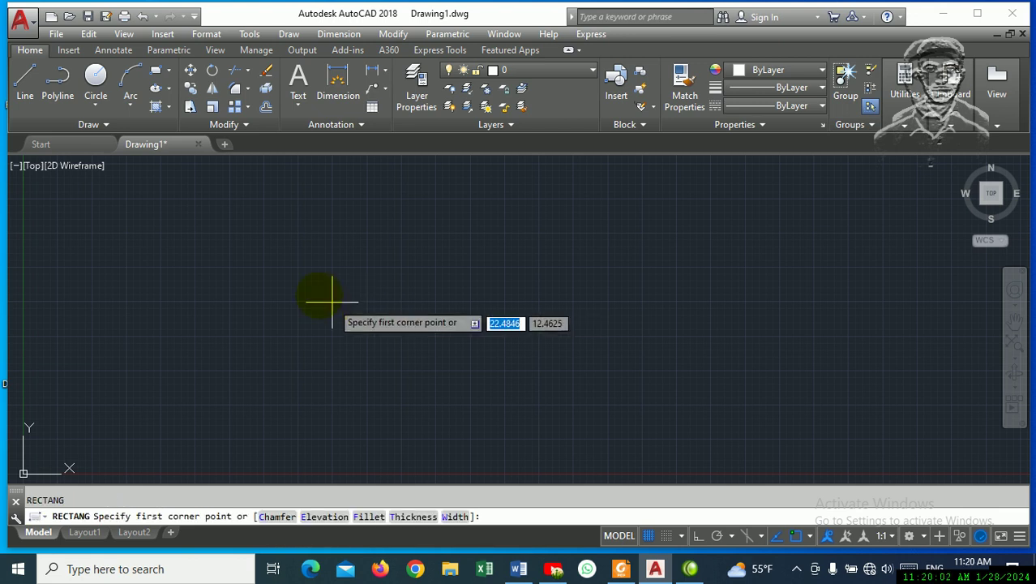
click(213, 252)
click(320, 342)
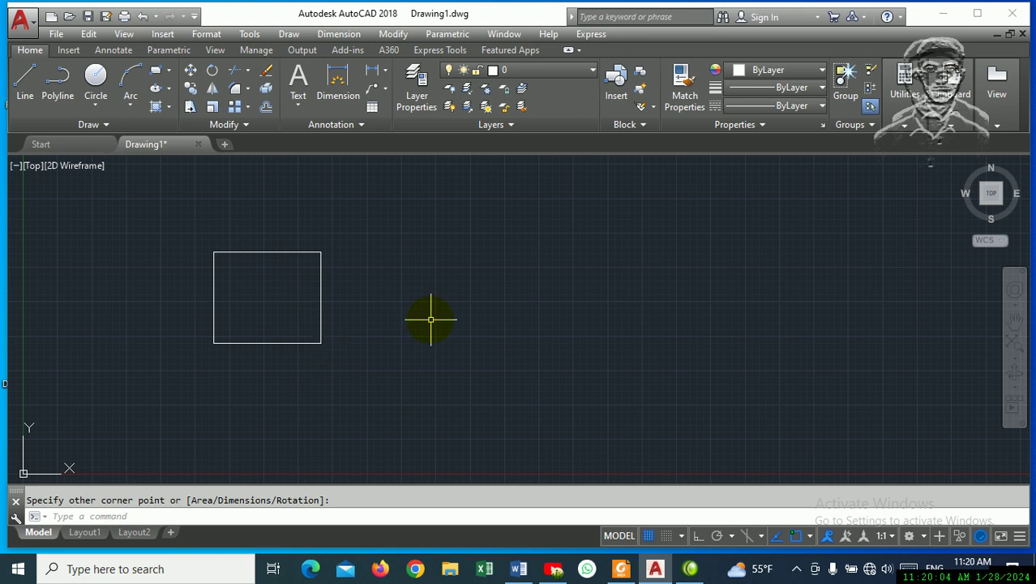
key(Return)
click(411, 221)
click(502, 331)
click(615, 234)
click(745, 273)
- Draw a circle to the right of the rectangles
text(c)
key(Return)
click(721, 329)
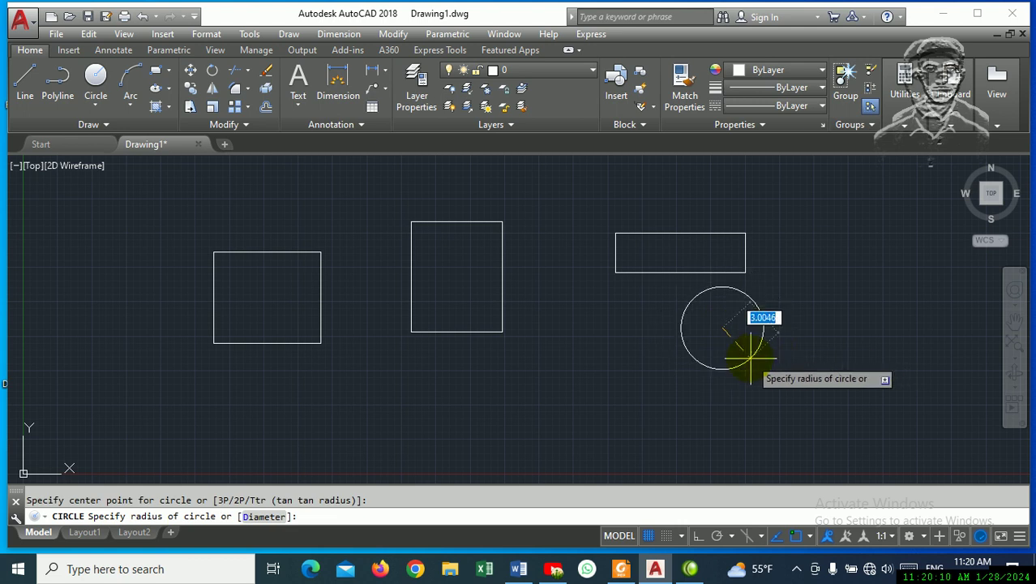
click(750, 354)
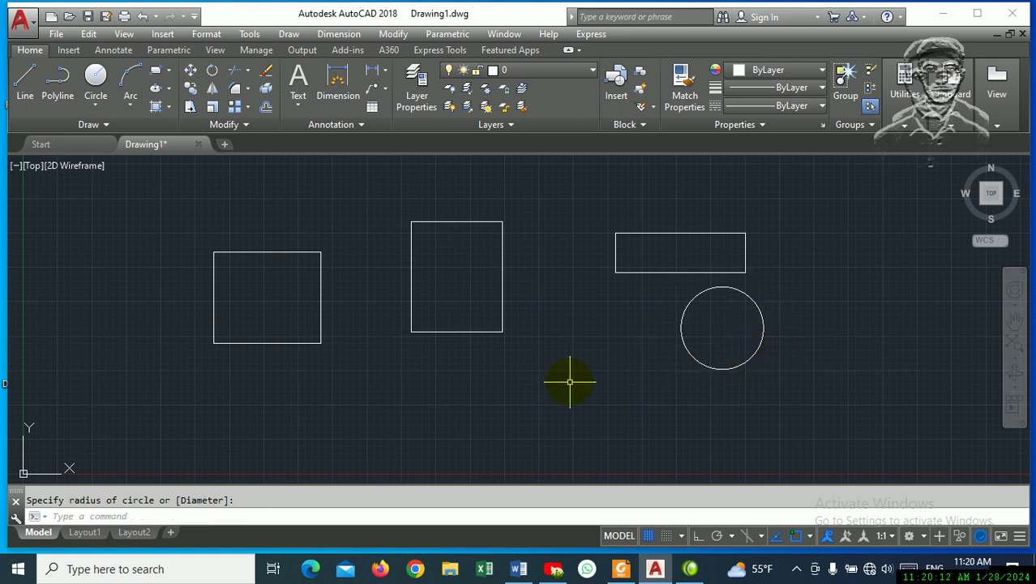
text(E)
- Draw a wide horizontal ellipse below the rectangles
key(Return)
click(389, 405)
click(599, 399)
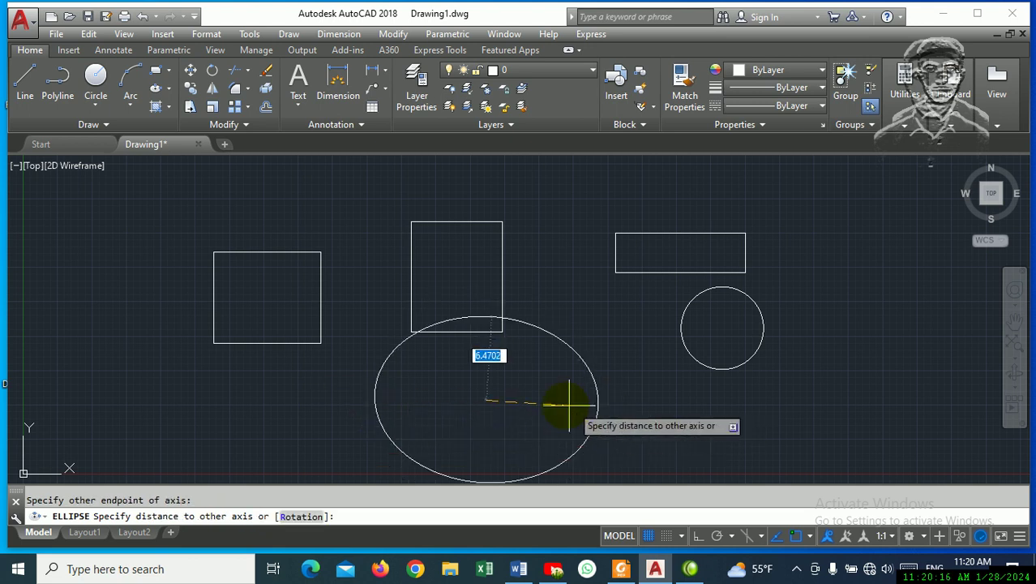
click(513, 366)
key(Escape)
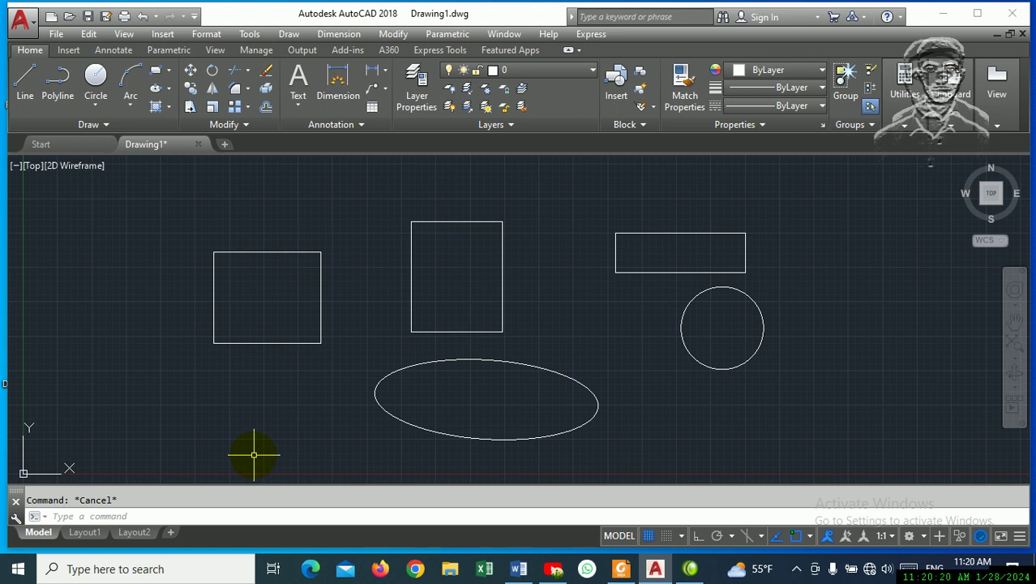
click(159, 317)
key(Escape)
- Start a hatch and select the left and middle rectangles as boundaries
click(289, 33)
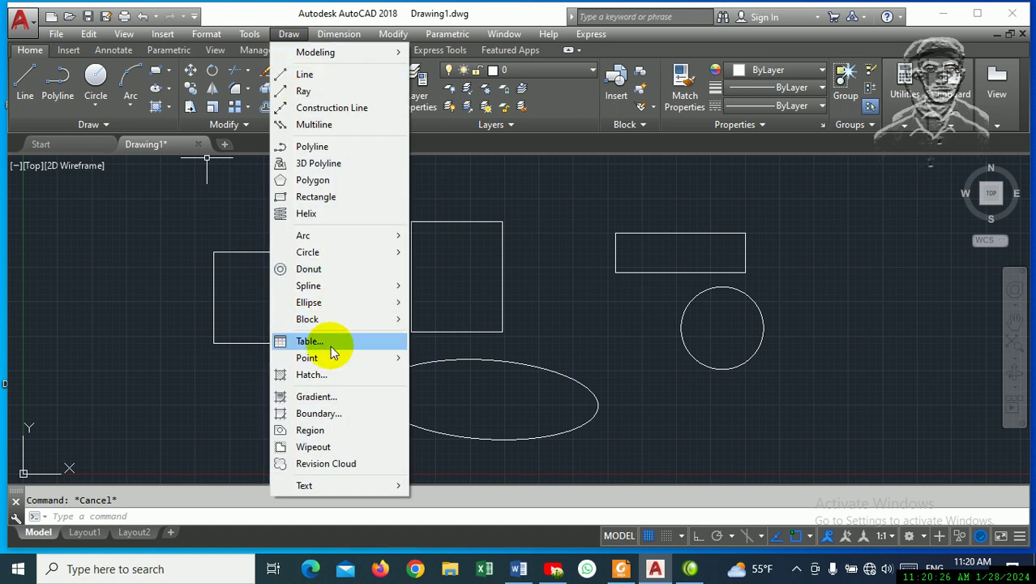
click(328, 373)
key(Escape)
key(Escape)
text(h)
key(Return)
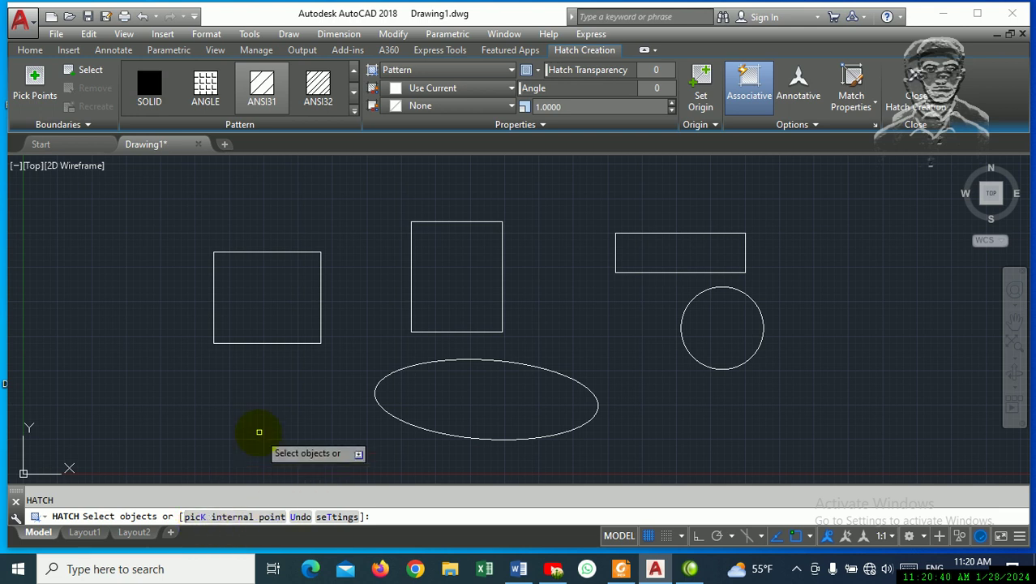
click(300, 343)
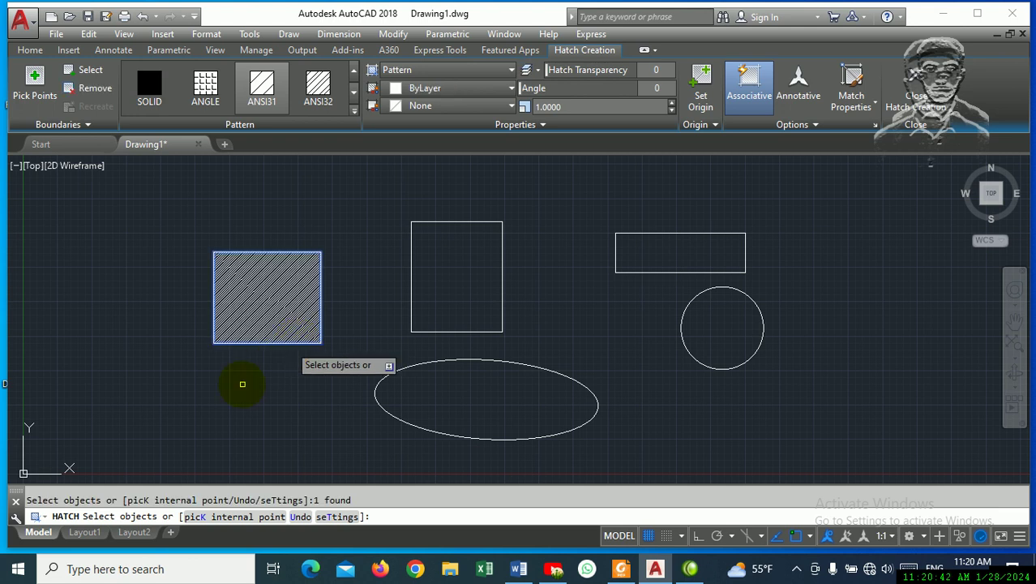
click(426, 332)
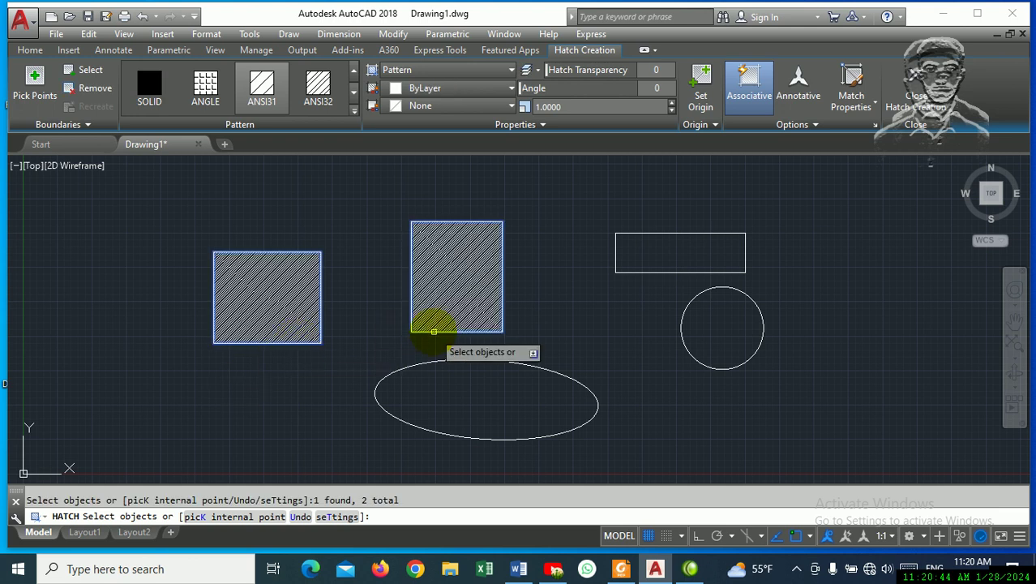
- Add the wide rectangle, circle and ellipse to the hatch and switch its pattern to ANGLE
click(353, 110)
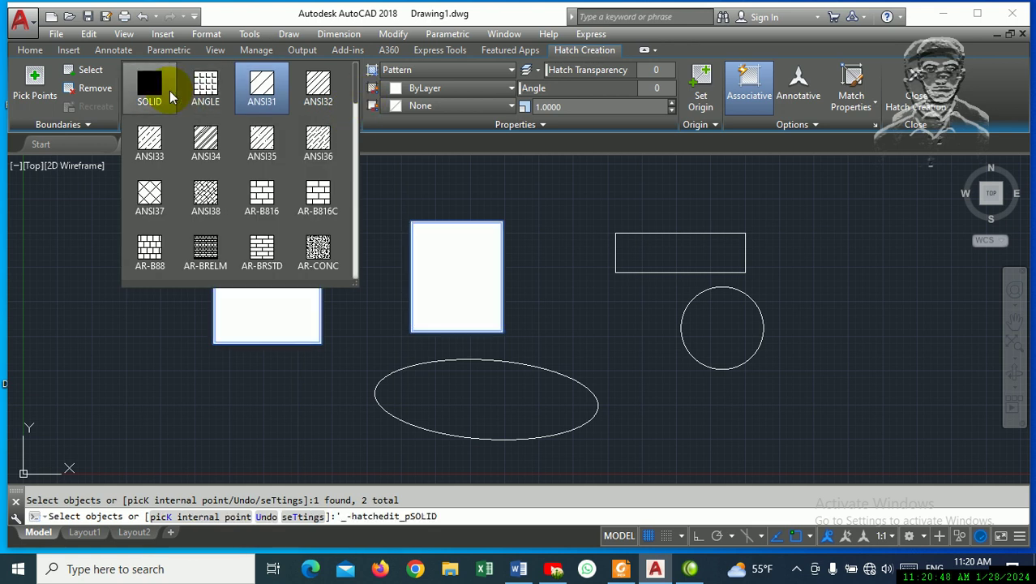
click(154, 95)
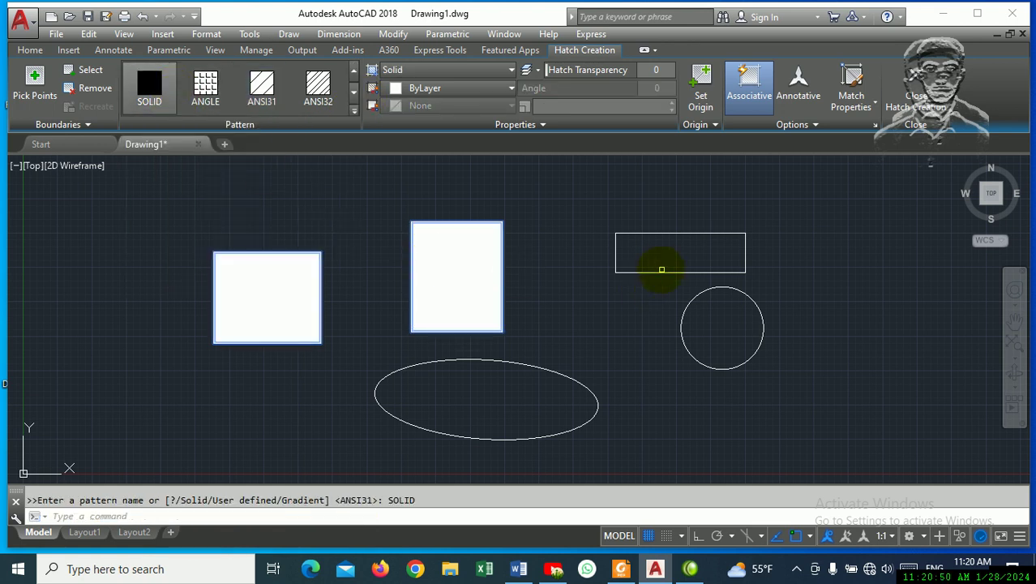
click(656, 272)
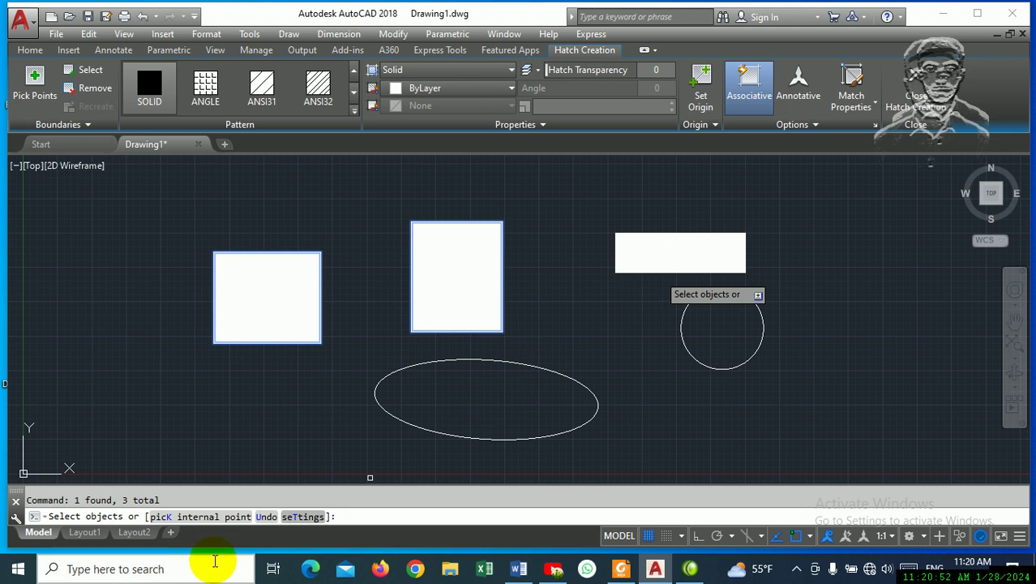
text(k)
key(Return)
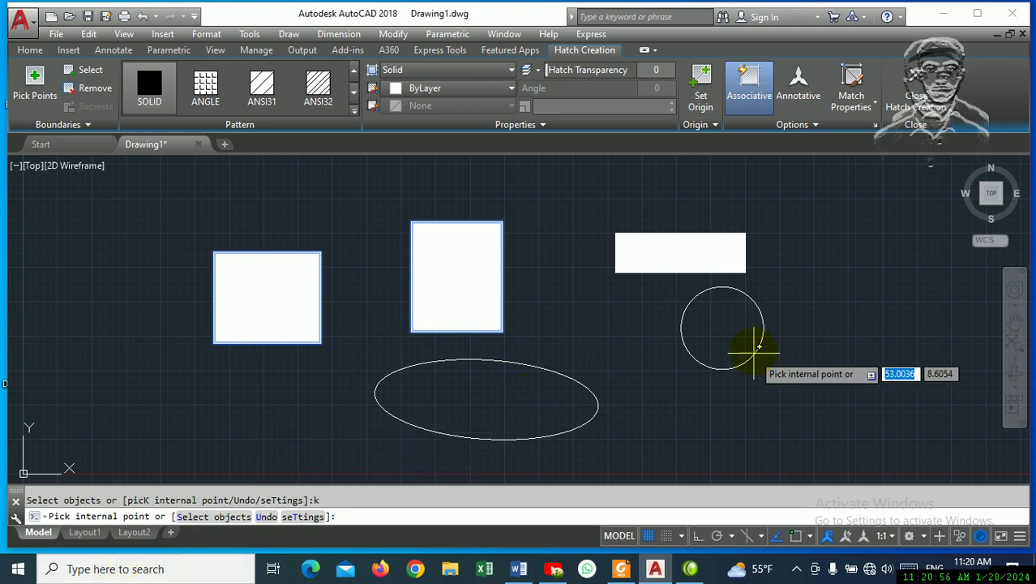
click(732, 330)
click(486, 412)
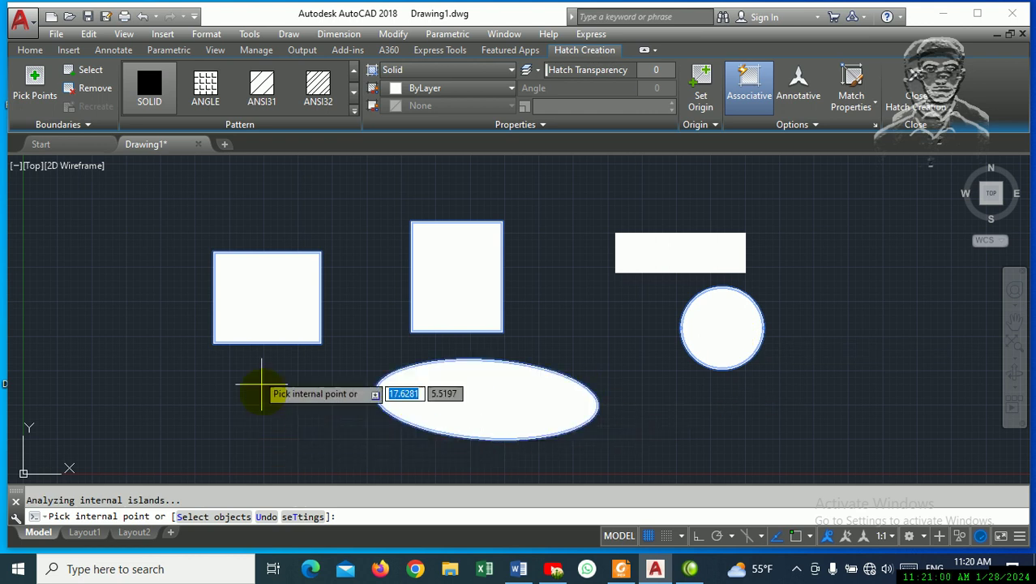
click(206, 81)
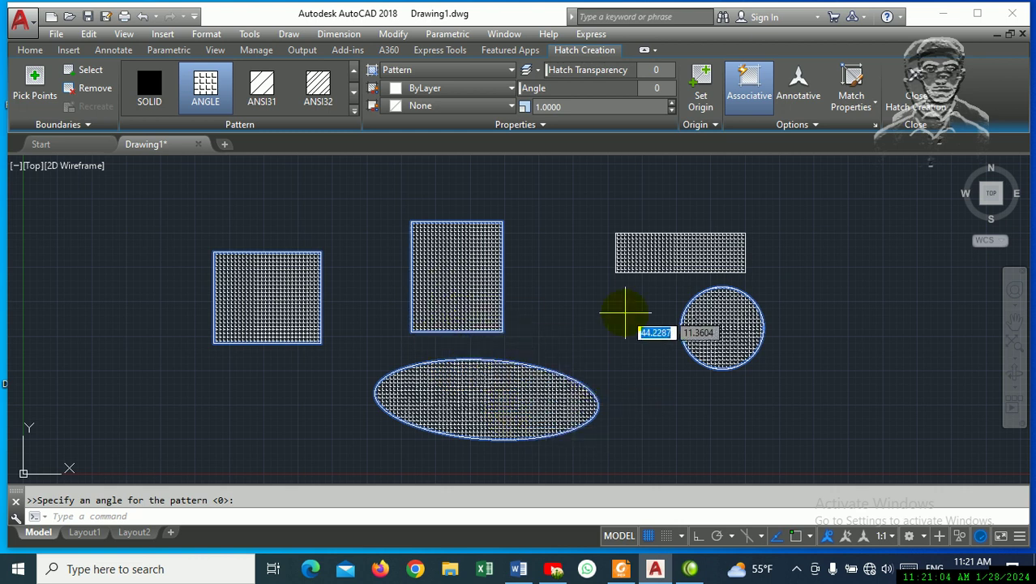
- Try ANSI32, drop the left and middle rectangles, then switch the pattern to ANSI31
click(324, 94)
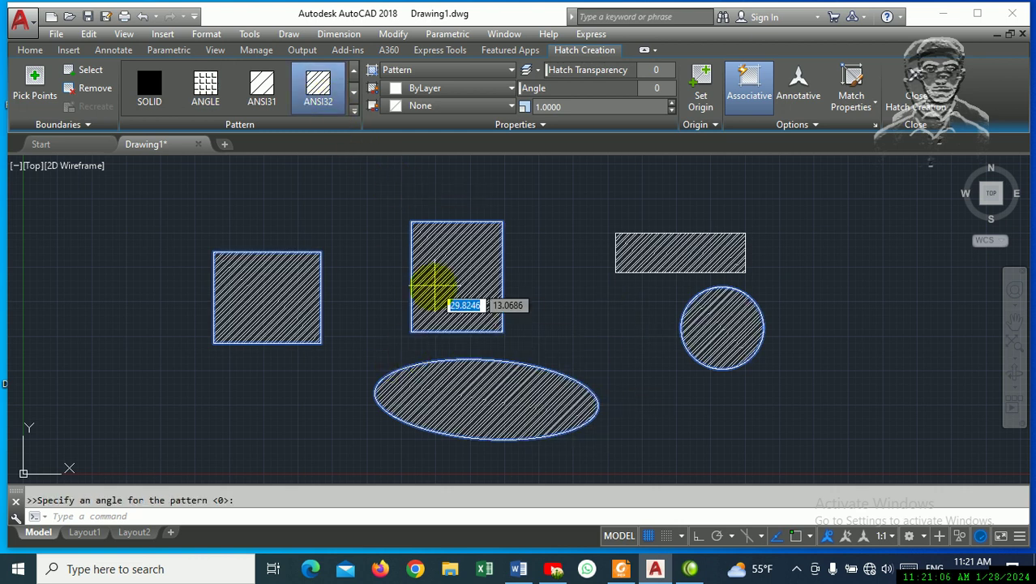
click(432, 283)
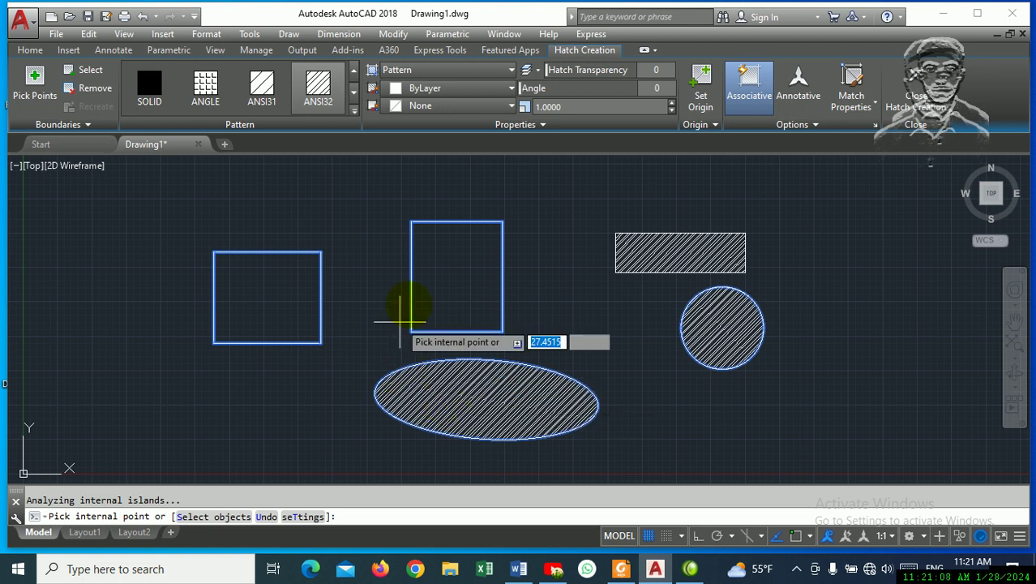
click(303, 274)
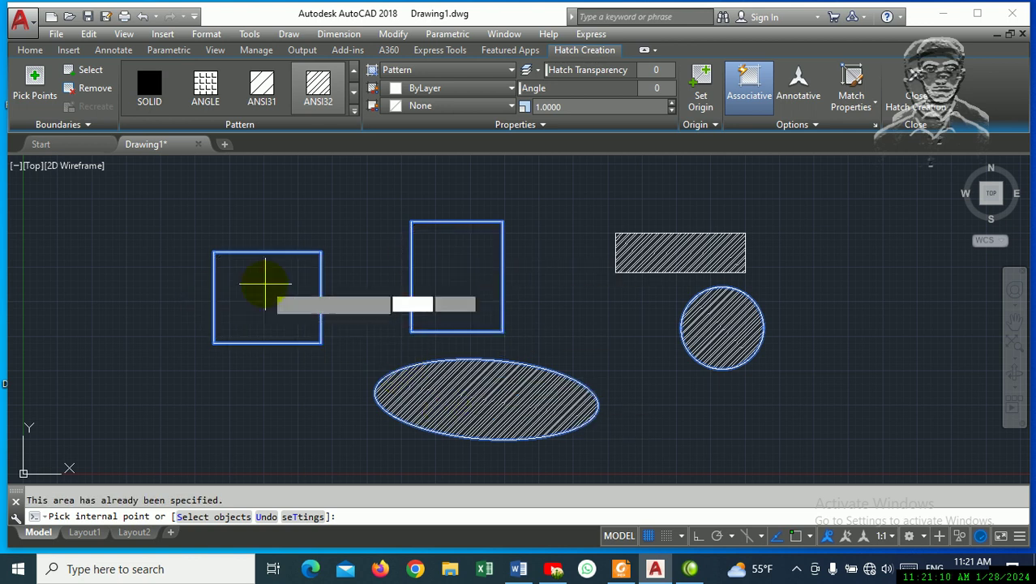
click(262, 89)
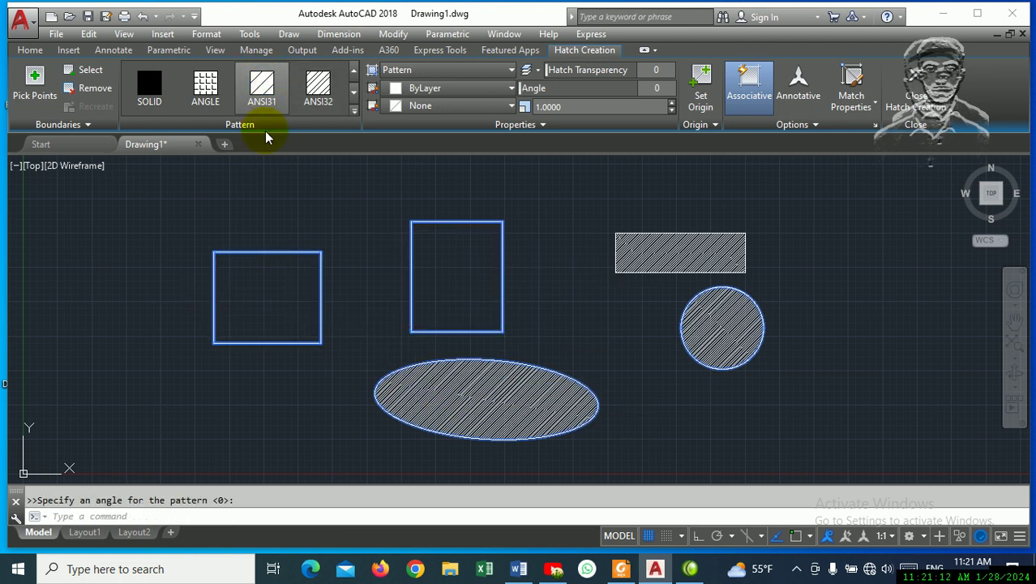
click(268, 265)
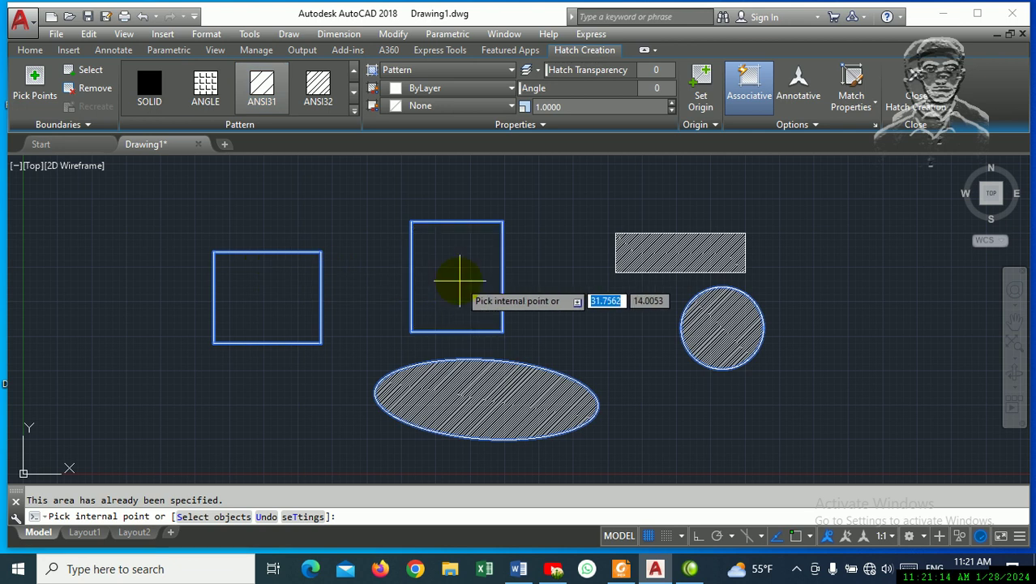
key(Return)
key(Return)
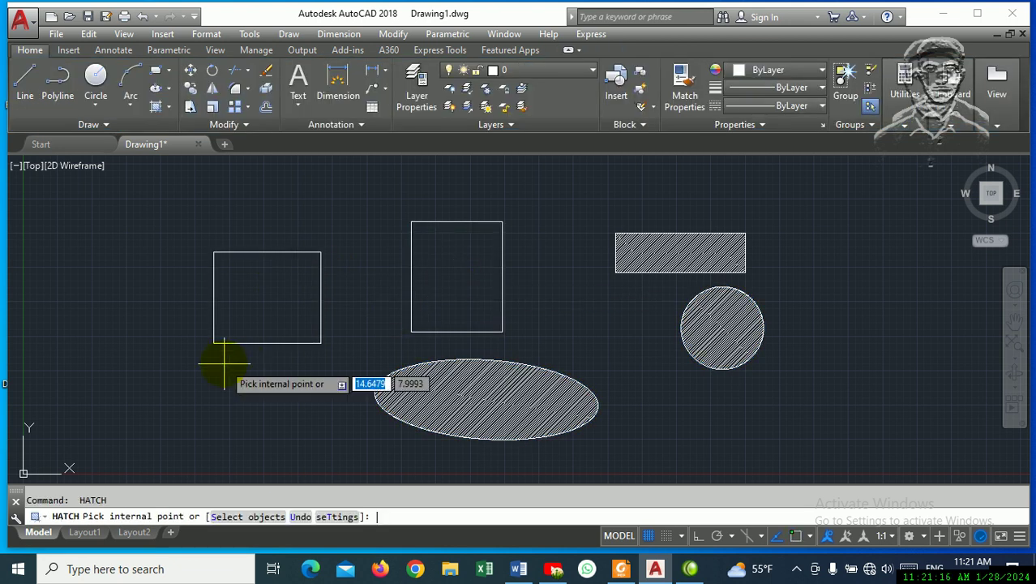
- Add ANSI31 hatching back to the left and middle rectangles and commit it
click(272, 286)
click(461, 268)
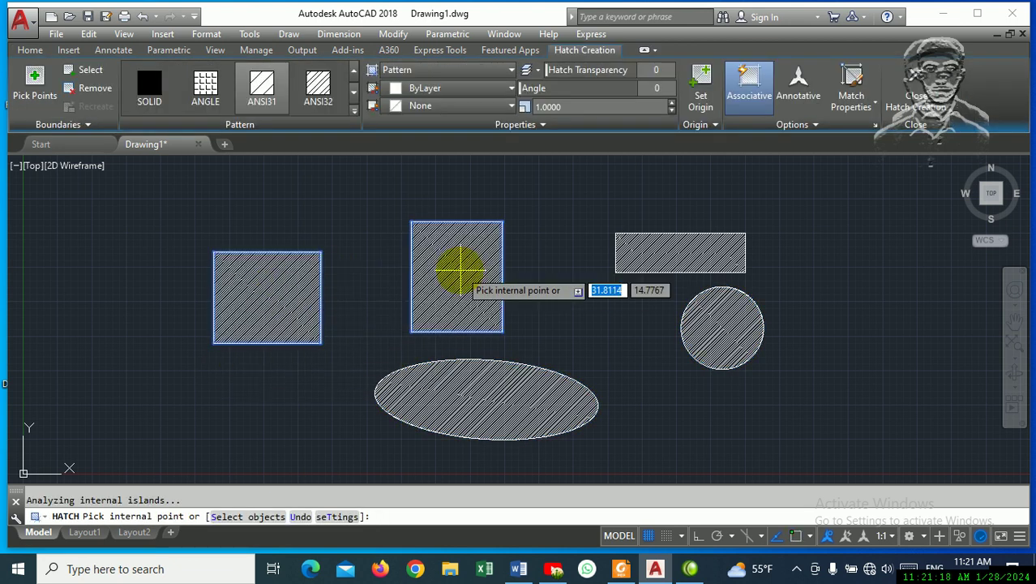
right_click(127, 450)
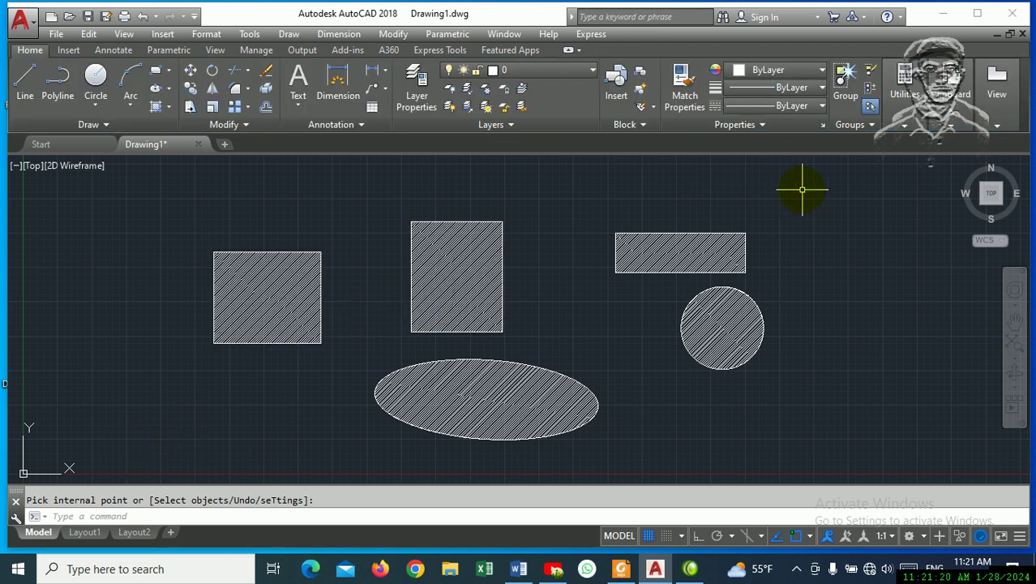
click(801, 187)
- Delete the hatch in the left rectangles, then the remaining hatch fills
click(757, 211)
key(Escape)
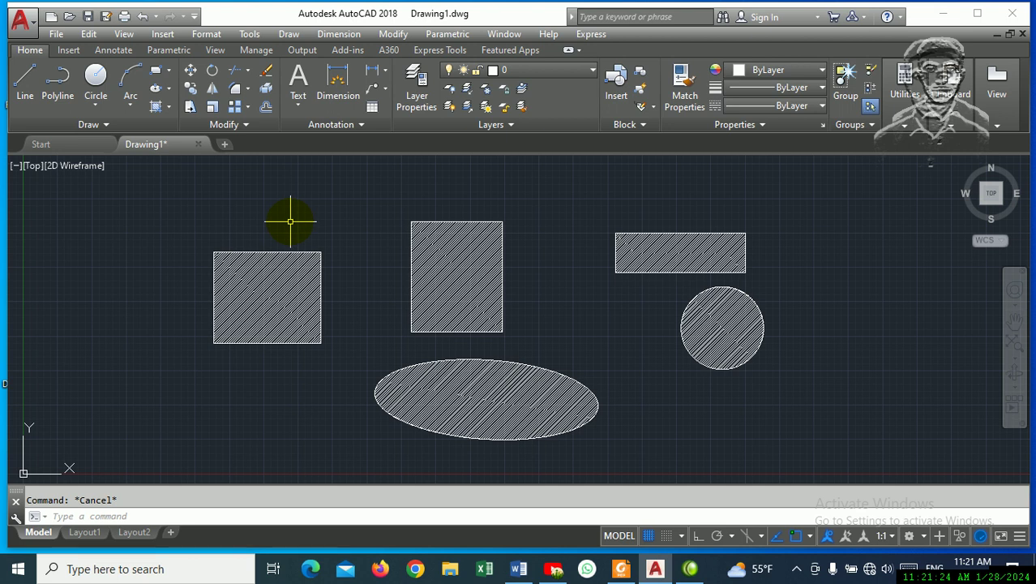
click(243, 292)
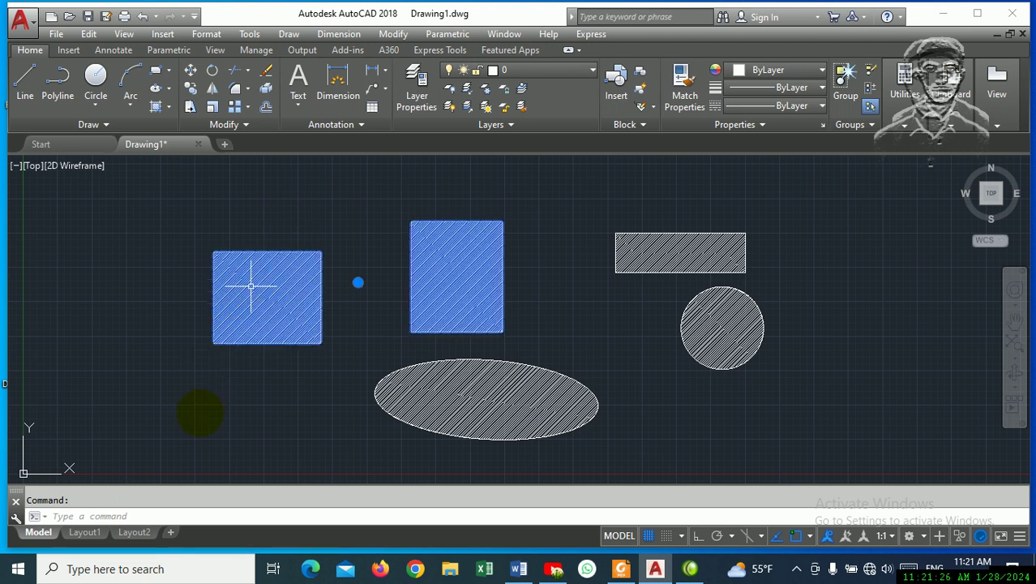
key(Delete)
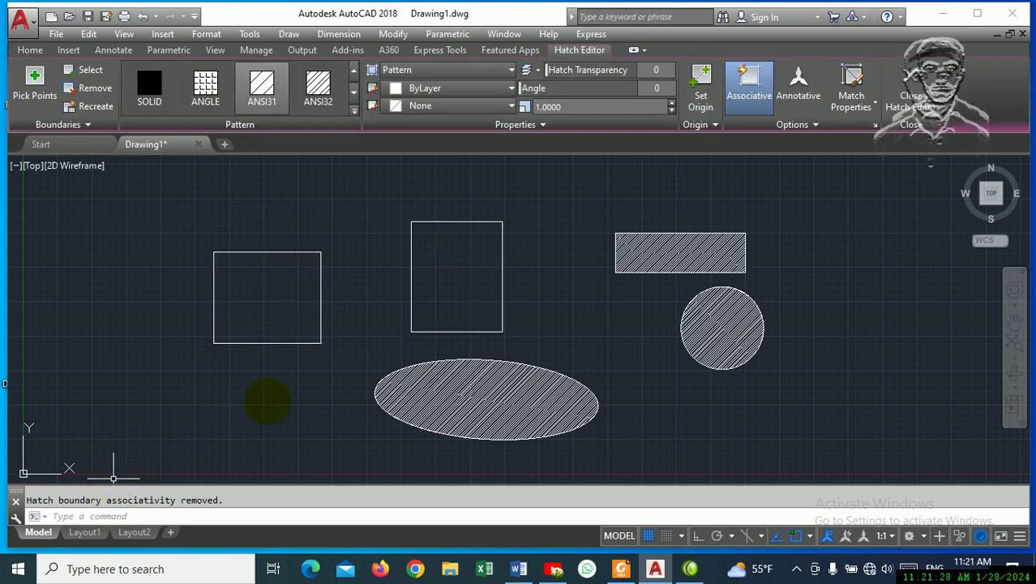
click(688, 263)
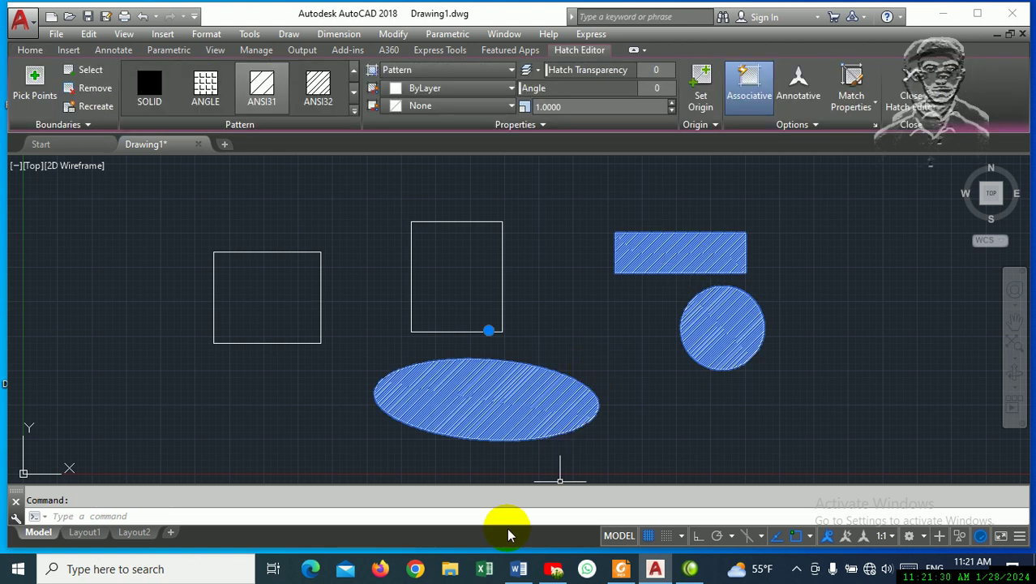
key(Delete)
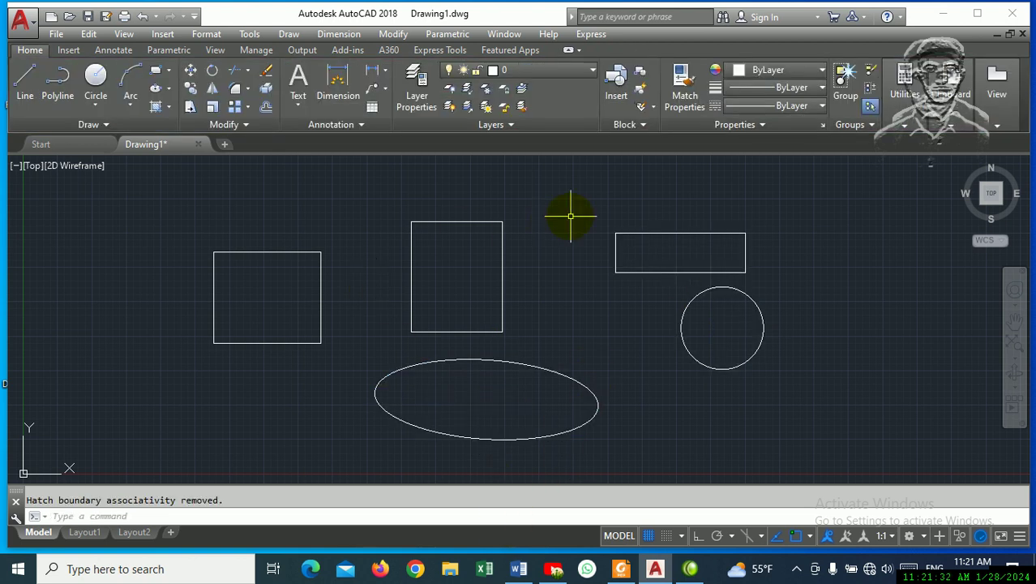
key(Escape)
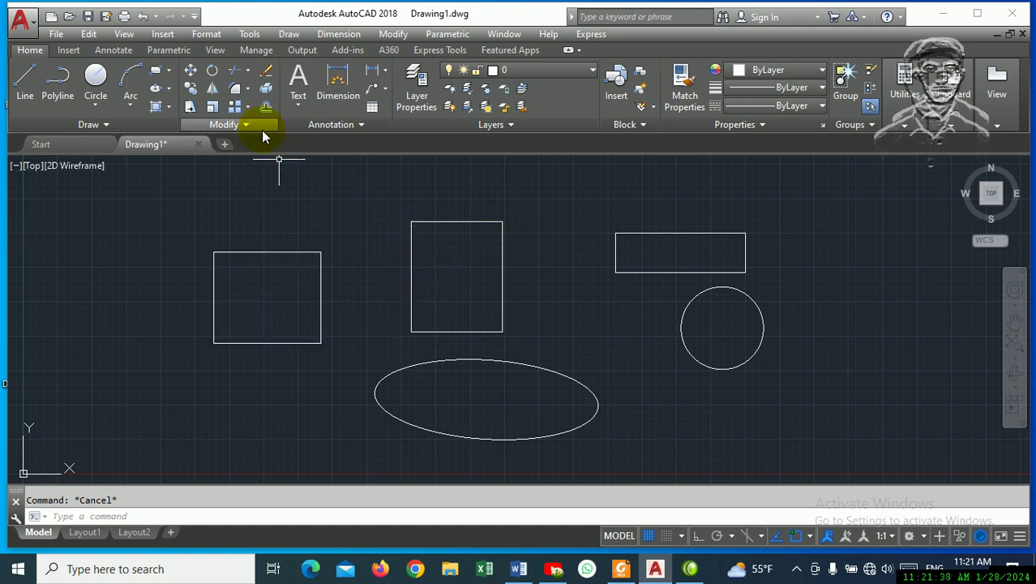
- Hatch the left square with the ANGLE grid pattern and commit it
text(h)
key(Return)
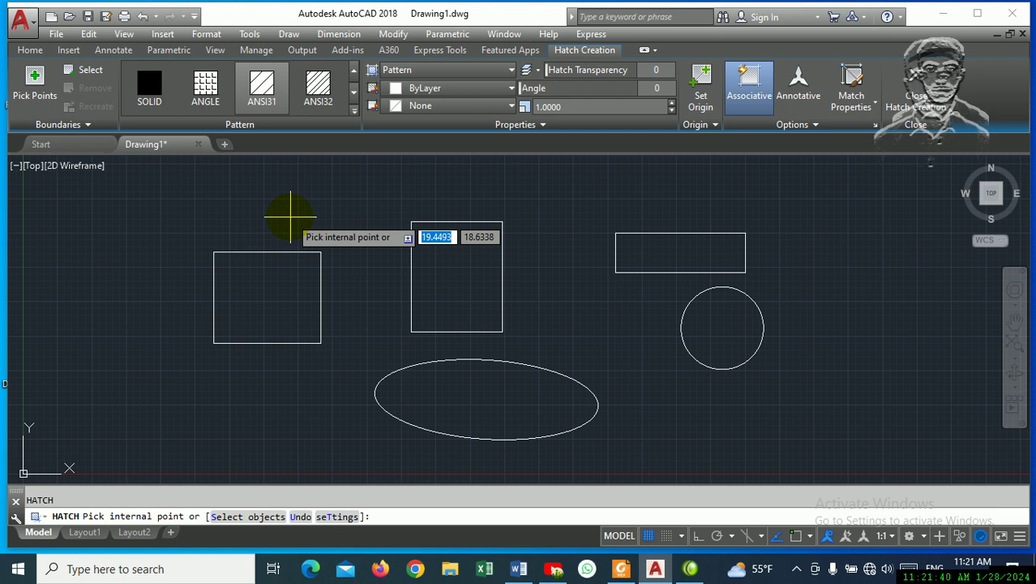
click(205, 85)
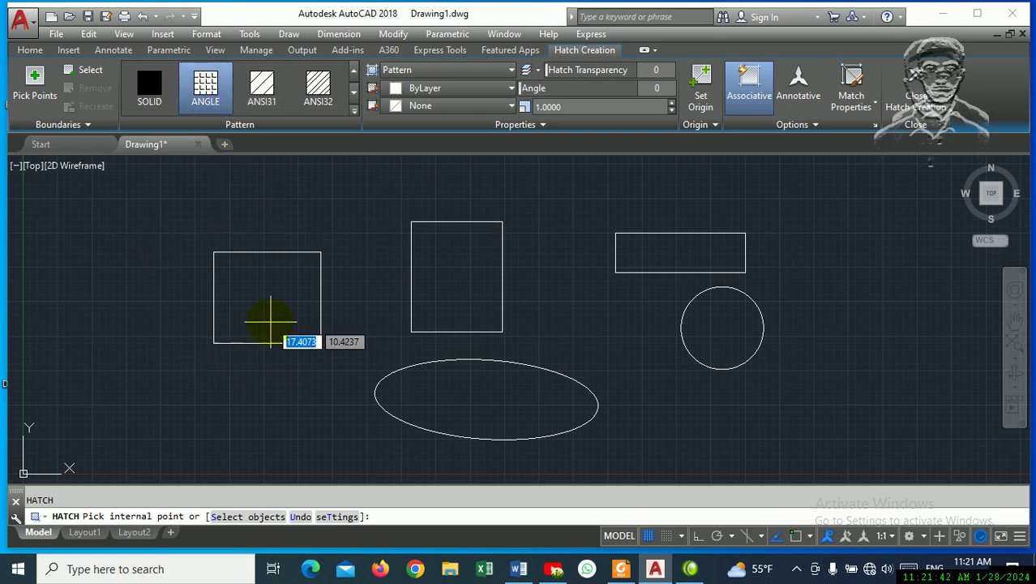
click(271, 321)
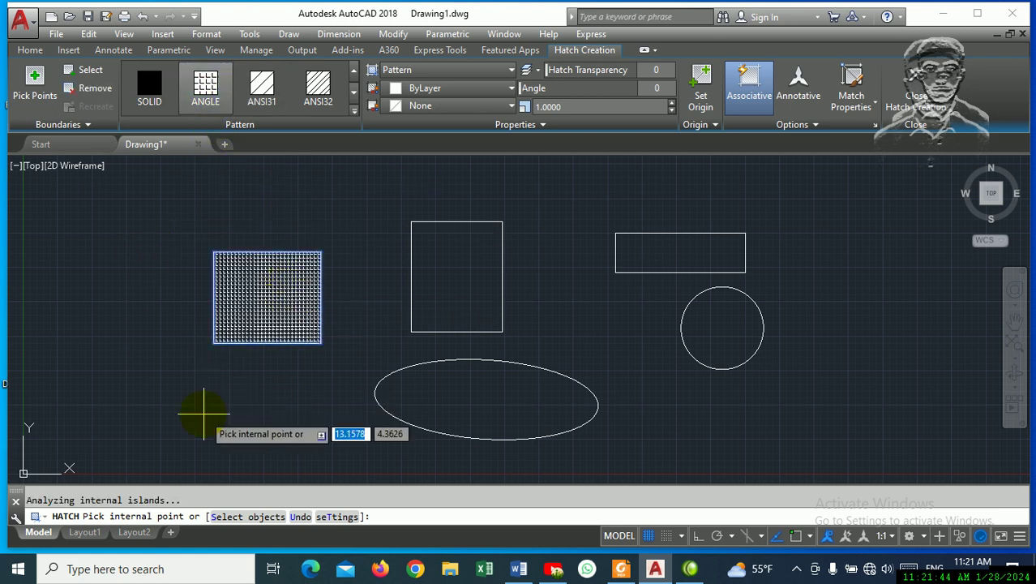
key(Return)
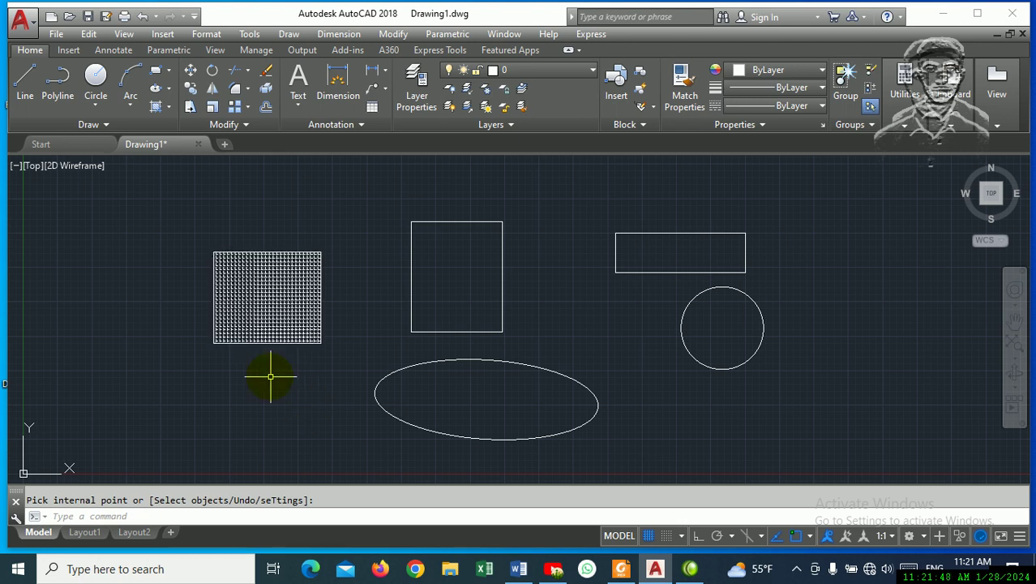
- Hatch the tall and wide rectangles with ANSI31 diagonal lines, selecting them as objects
key(Return)
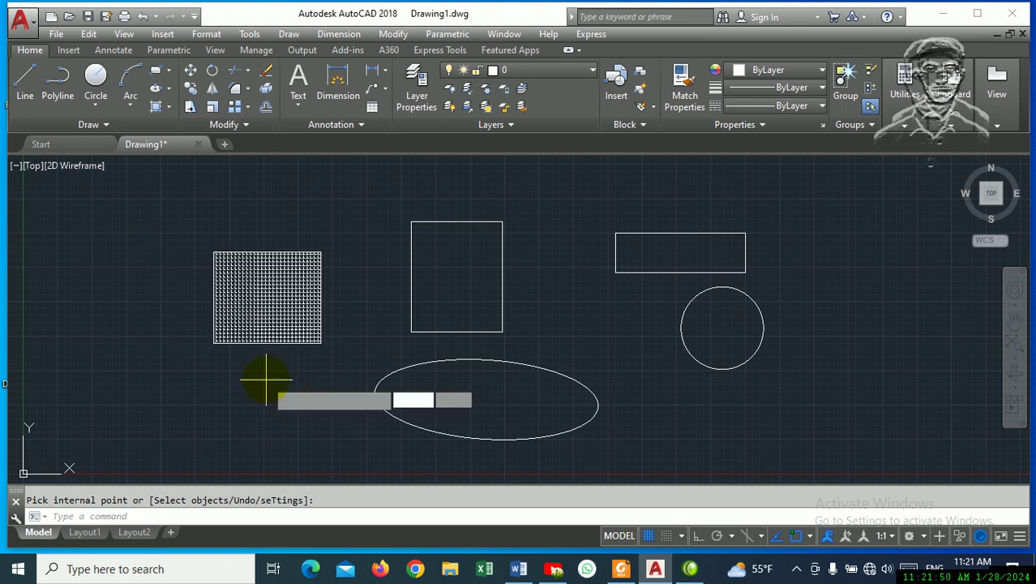
text(s)
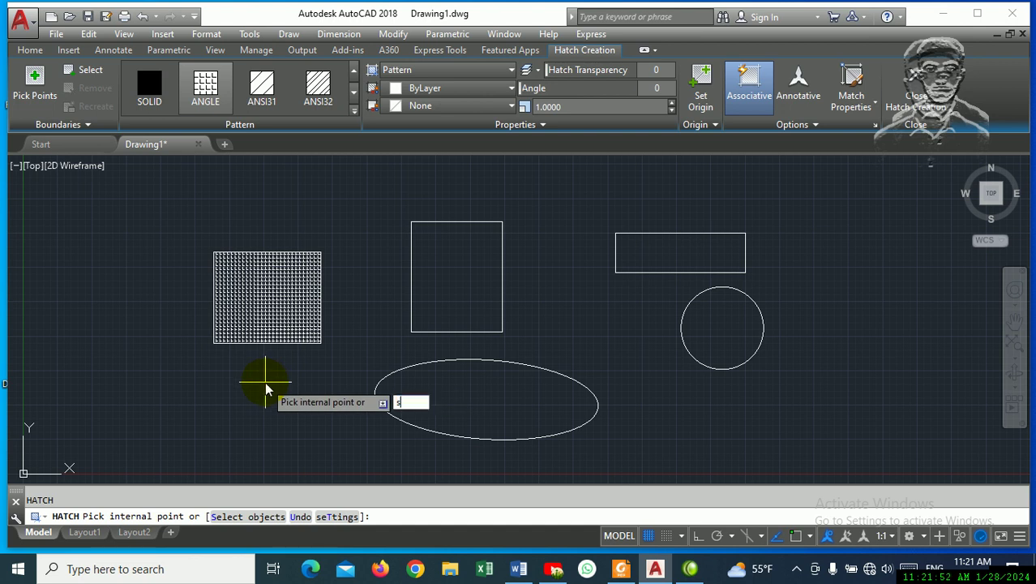
key(Return)
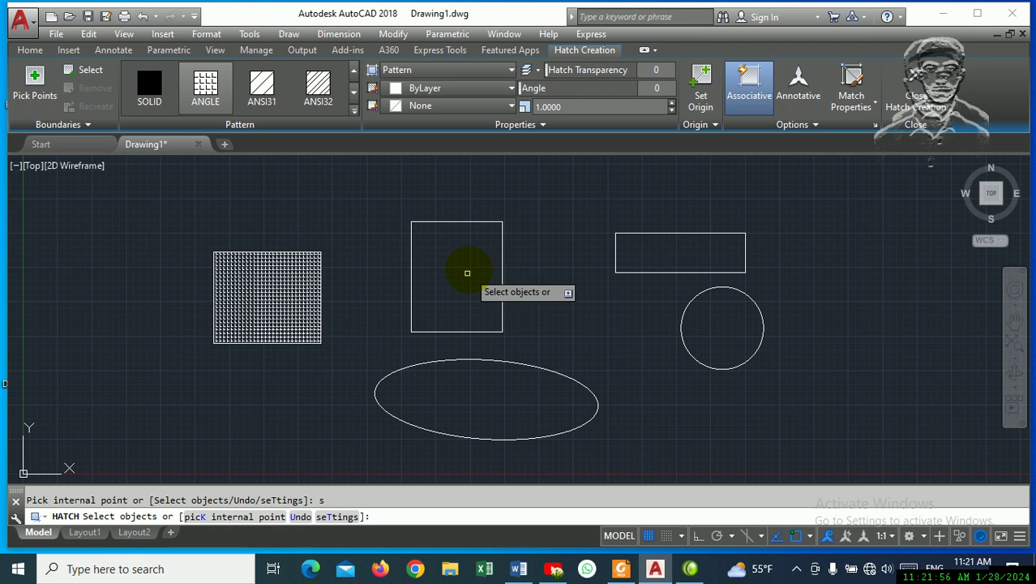
click(502, 255)
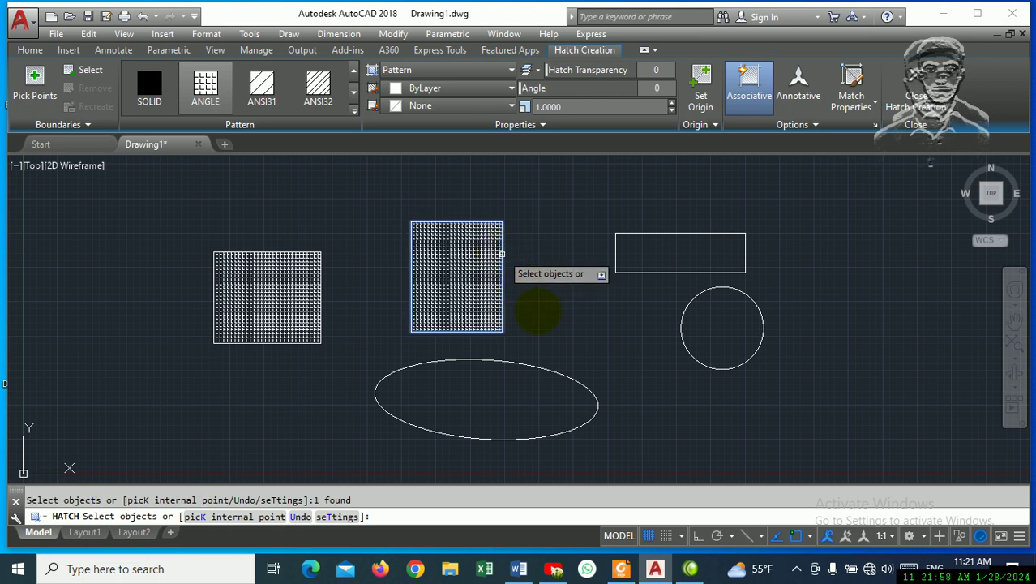
click(261, 89)
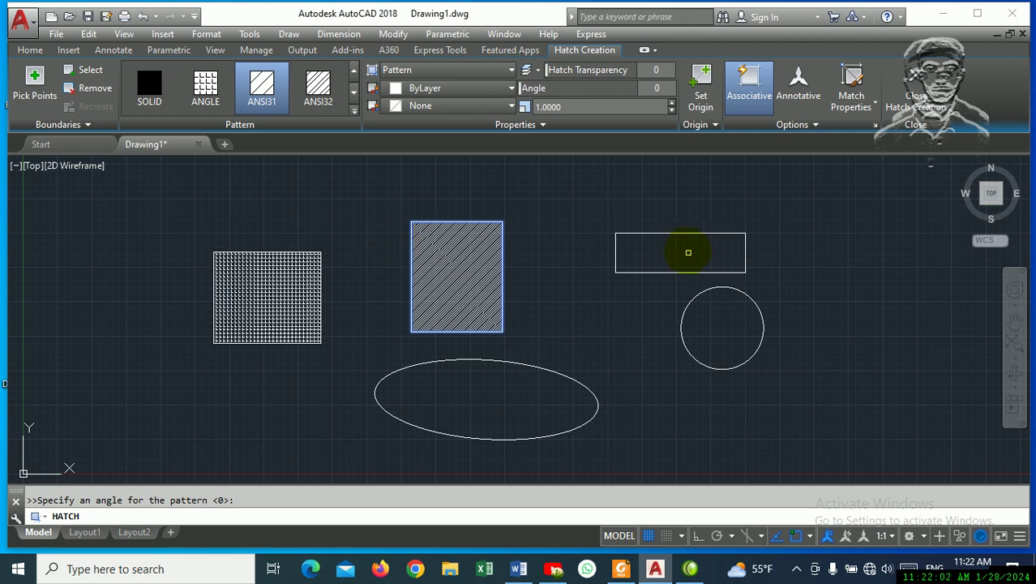
click(679, 273)
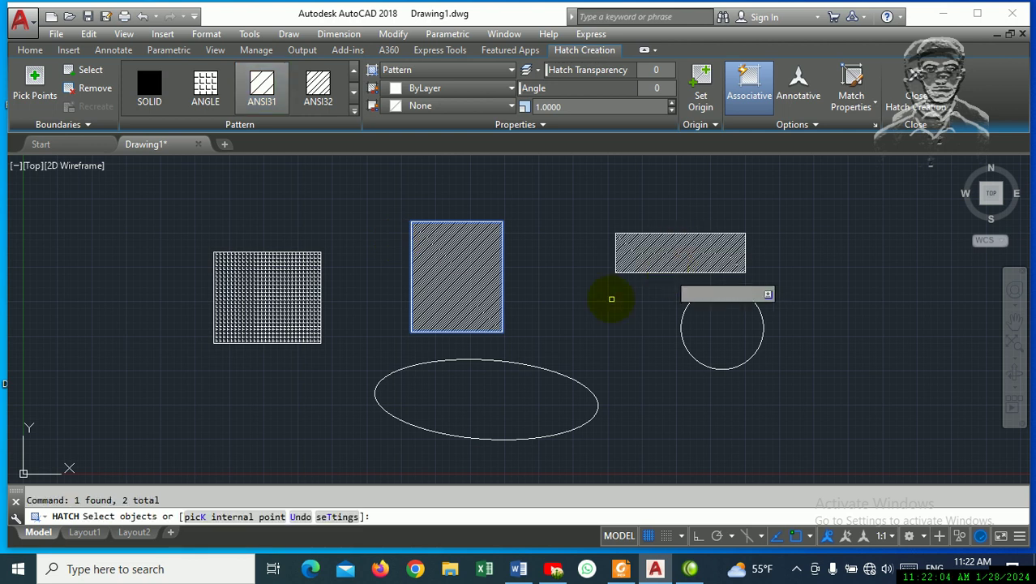
key(Return)
- Select both diagonal hatches plus the grid hatch and delete all three
scroll(437, 276, up, 2)
scroll(437, 275, up, 3)
scroll(433, 271, down, 3)
click(416, 278)
click(138, 309)
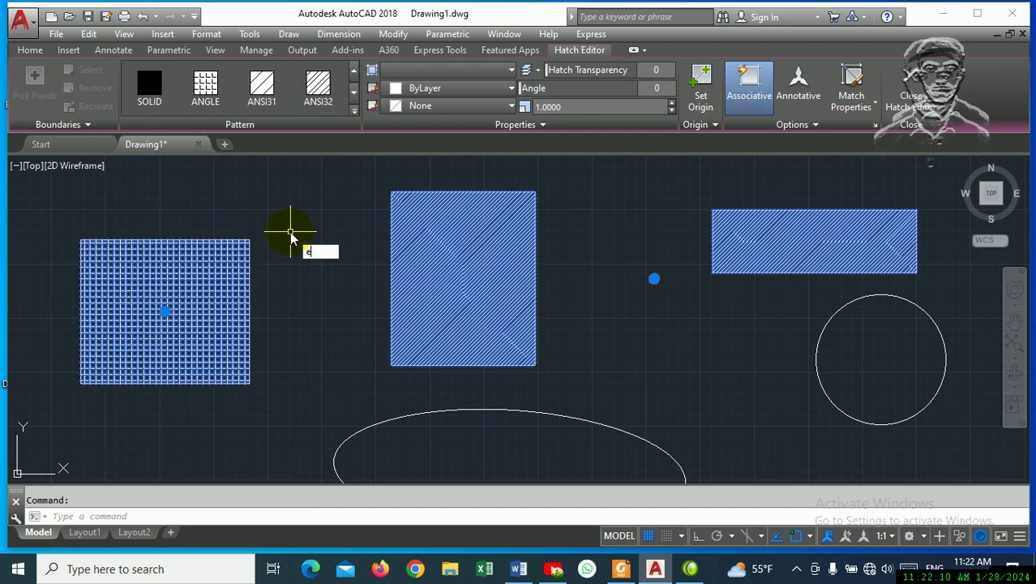
key(Delete)
- Start a new hatch by internal point, then enter T to open the Hatch and Gradient dialog
key(Escape)
scroll(290, 234, down, 3)
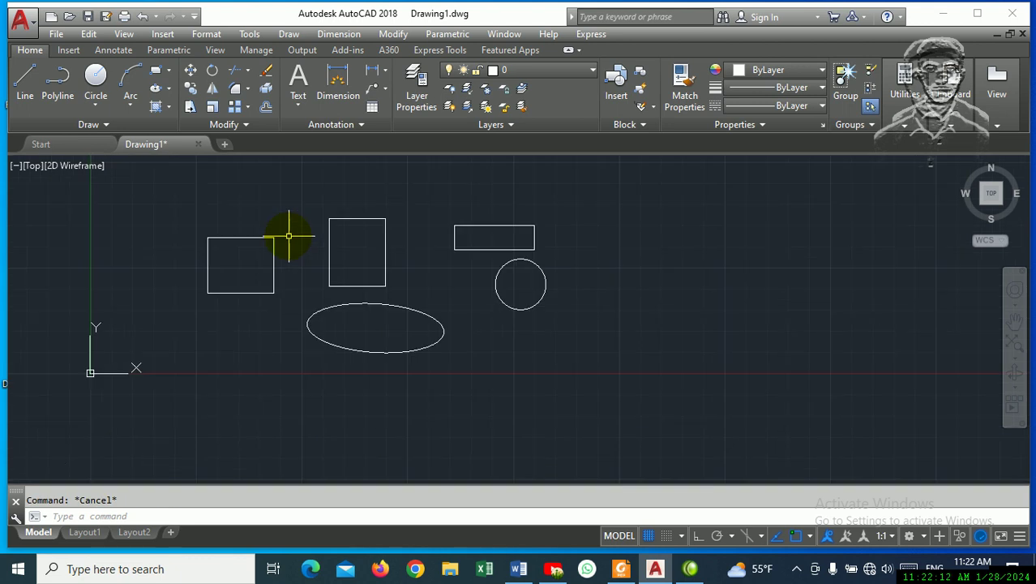
text(h)
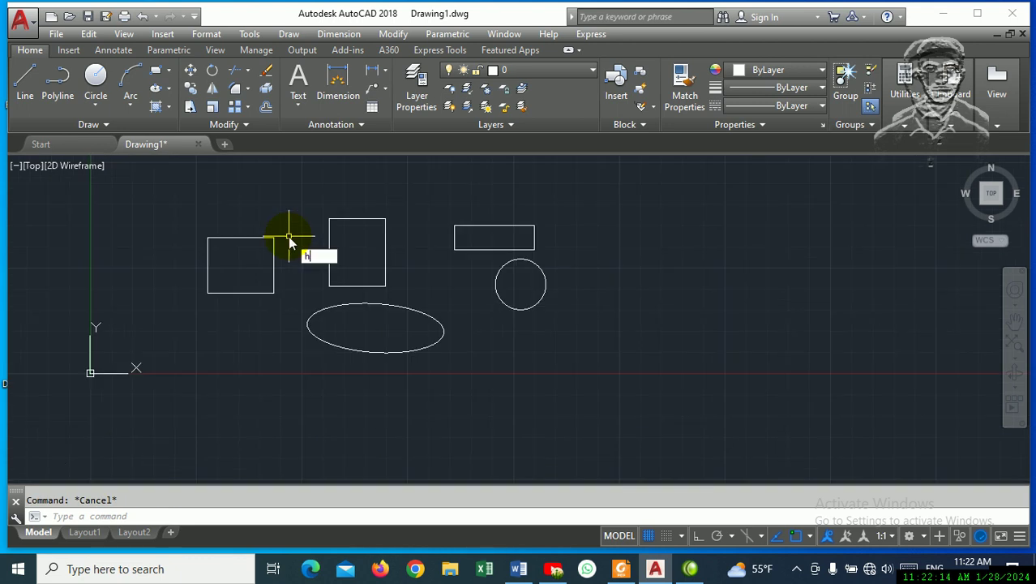
key(Return)
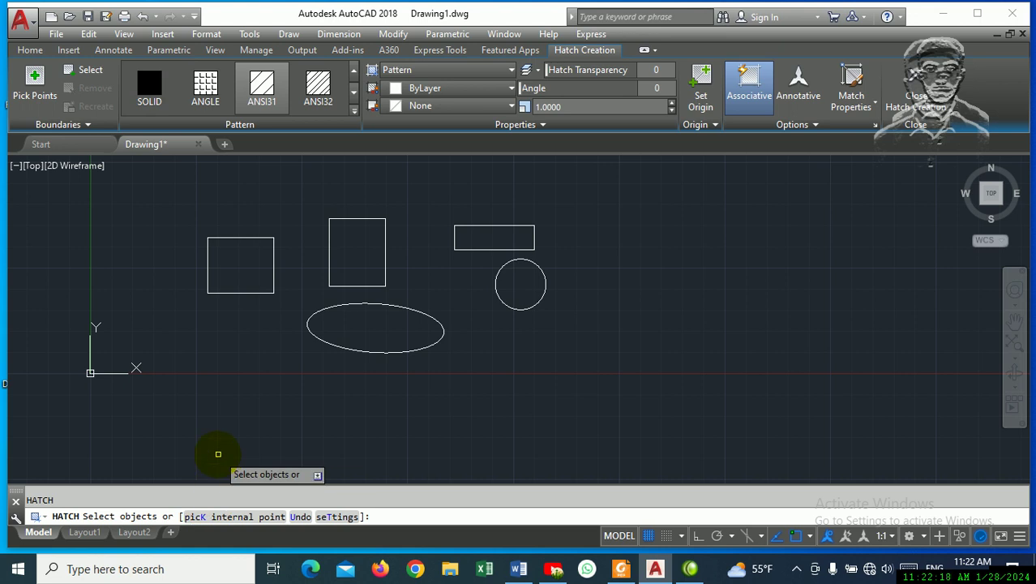
text(k)
key(Return)
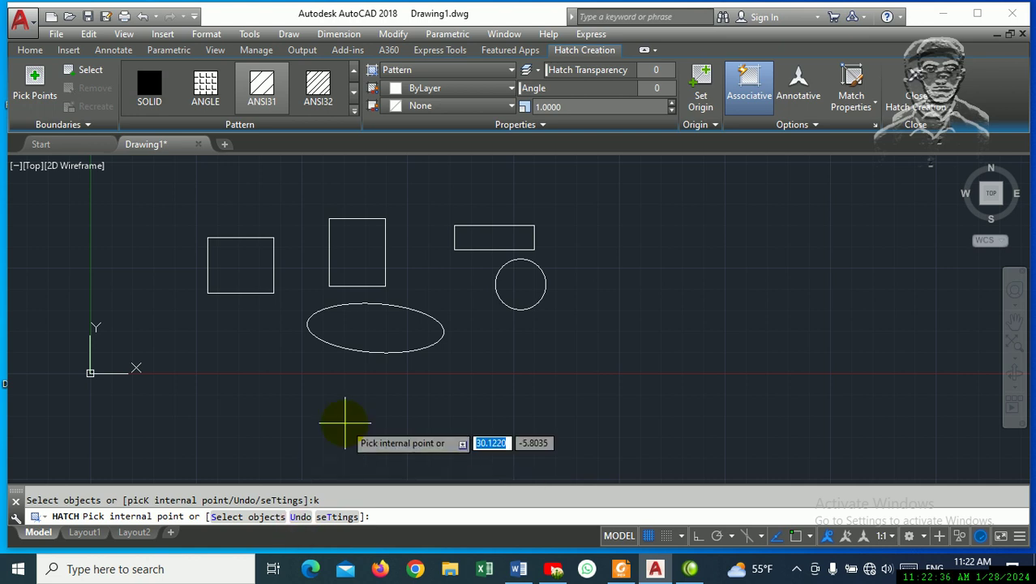
click(344, 423)
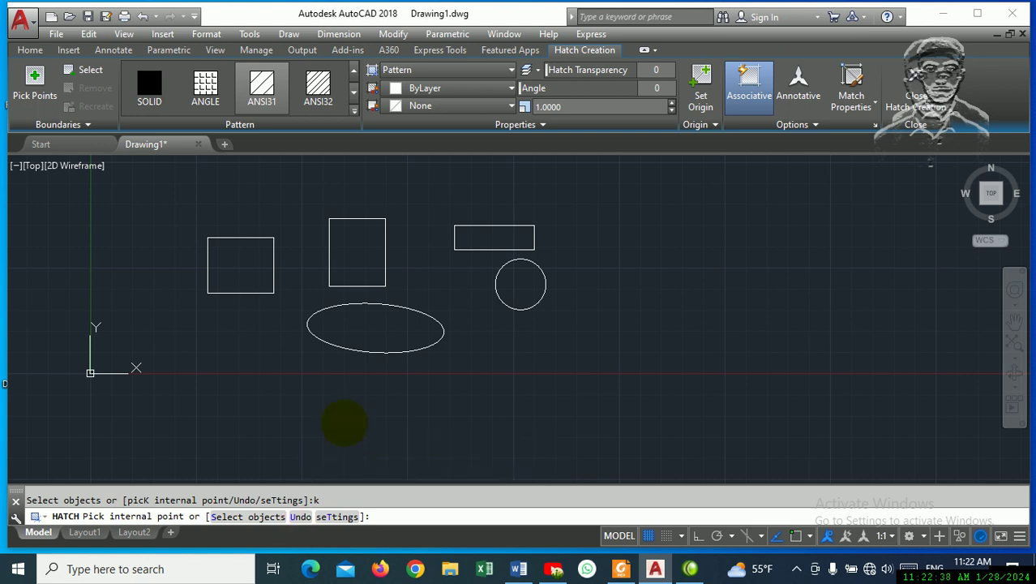
text(t)
key(Return)
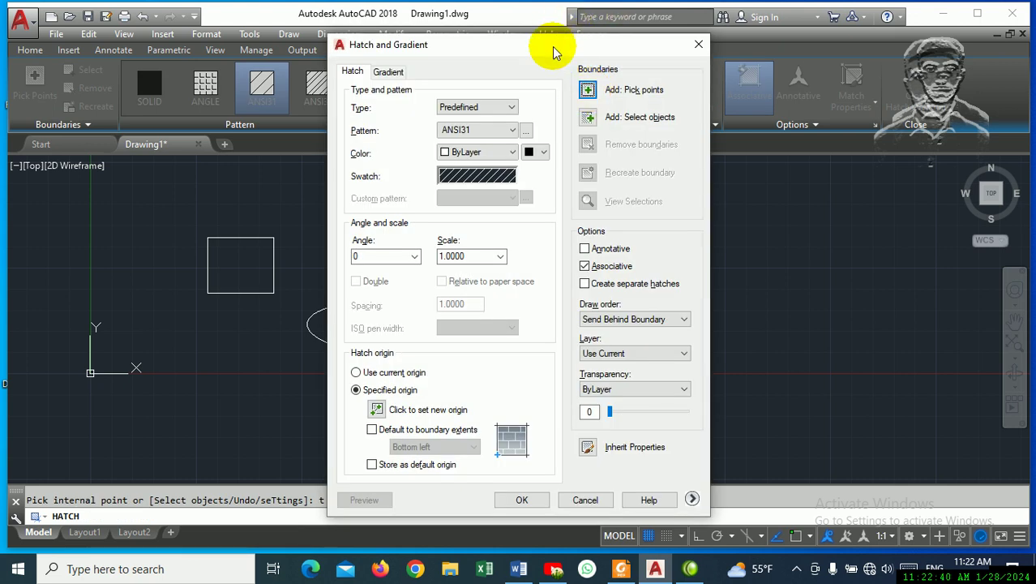
- Move the Hatch and Gradient dialog and compare its Gradient and Hatch tabs
drag(553, 46, 420, 31)
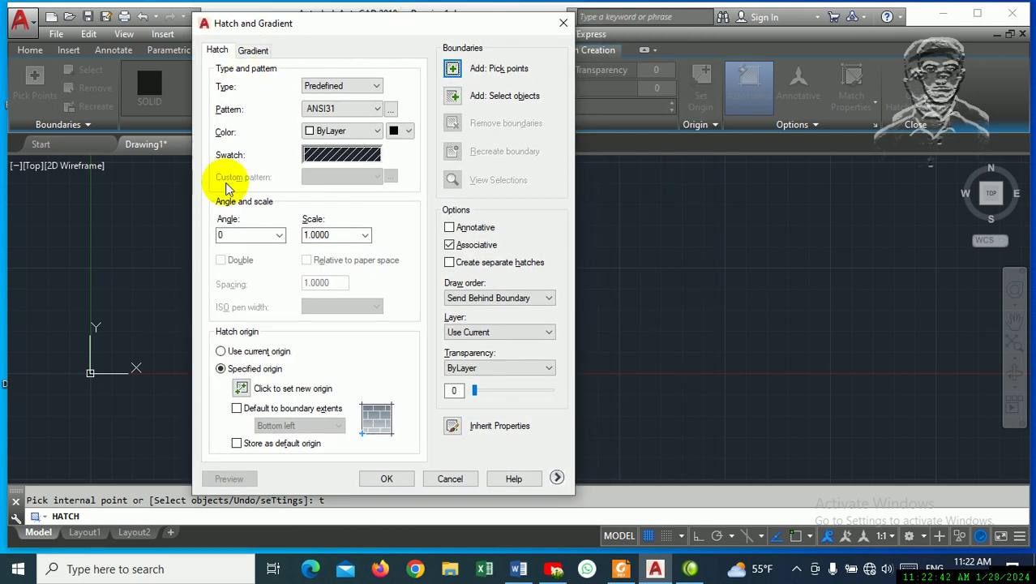
click(248, 50)
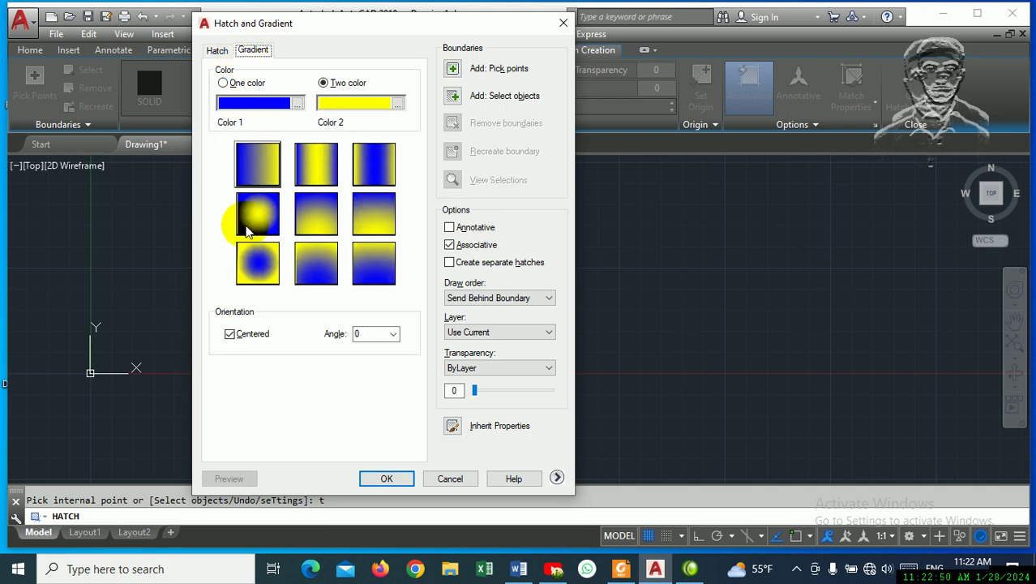
click(216, 51)
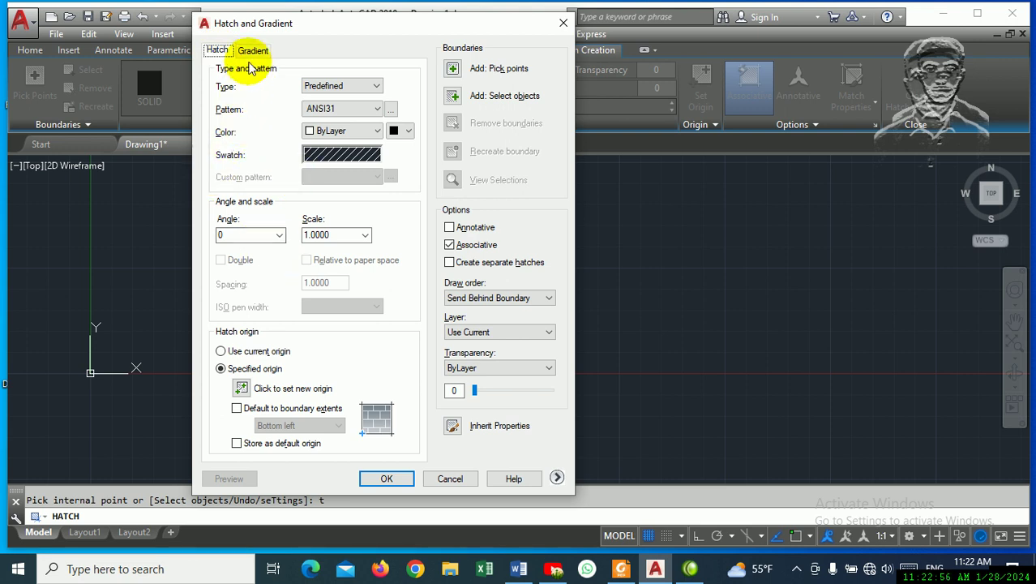
click(249, 50)
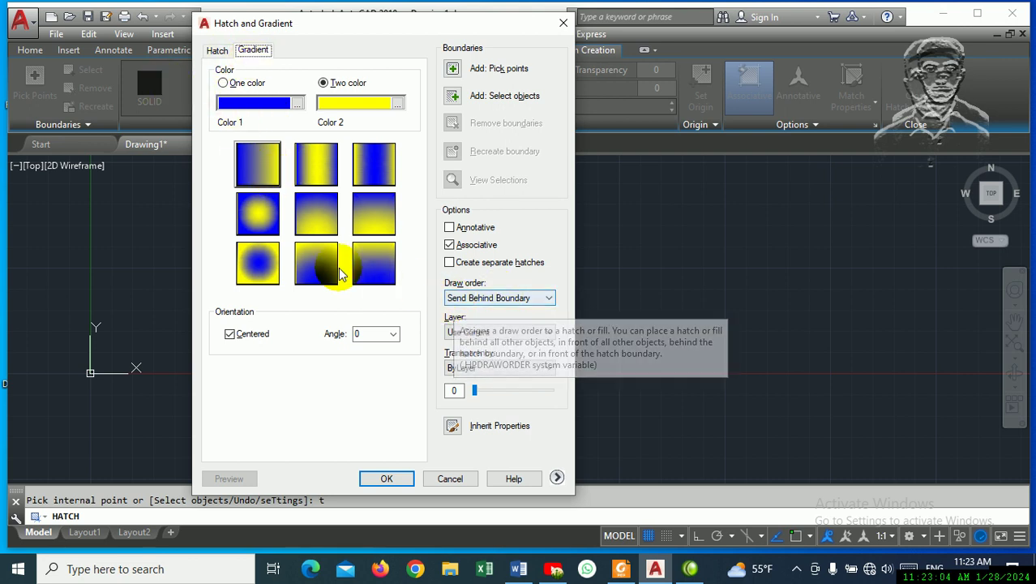
click(217, 50)
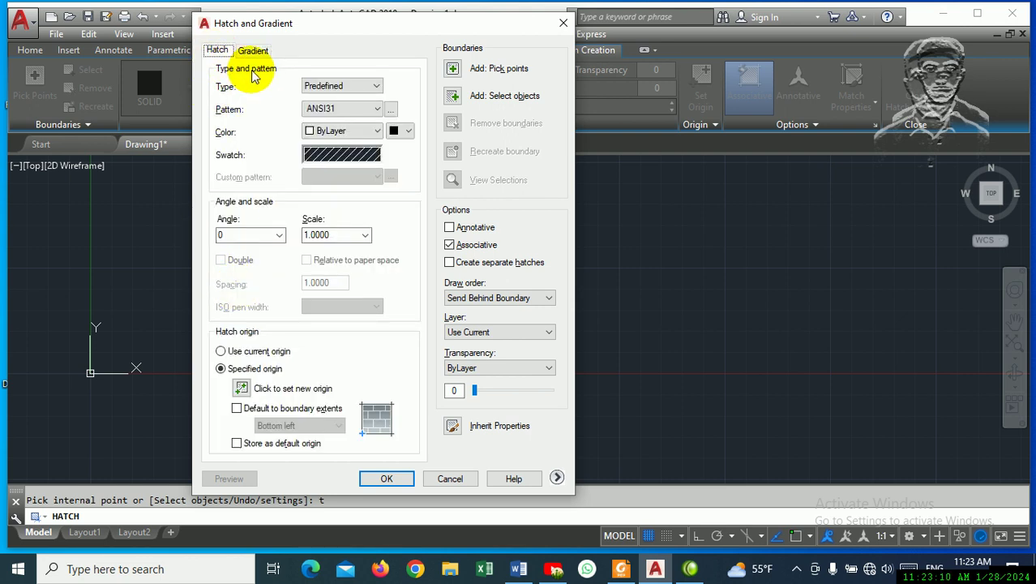
- Show the hatch Type choices: Predefined, User defined and Custom
click(349, 84)
click(349, 84)
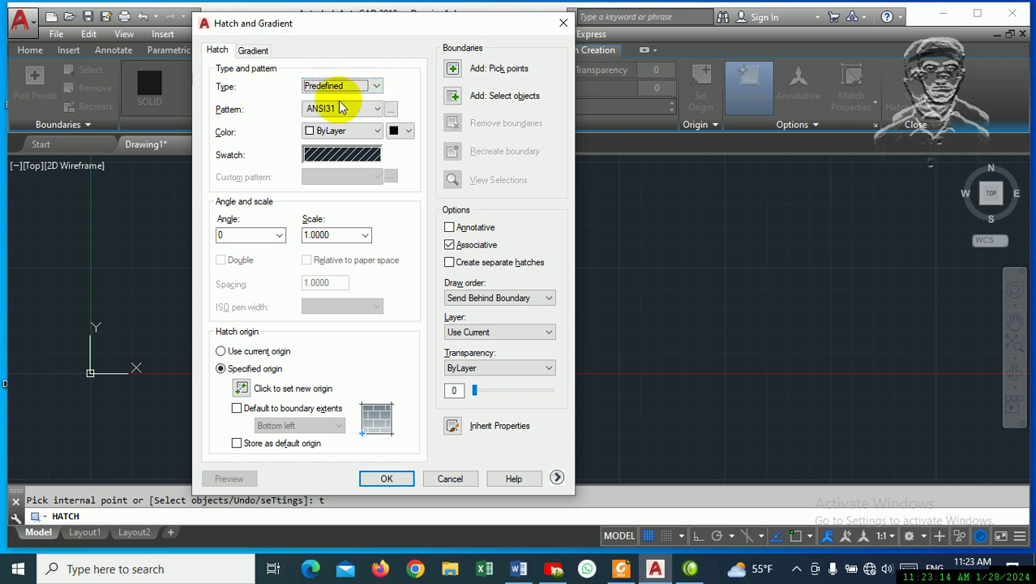
click(377, 89)
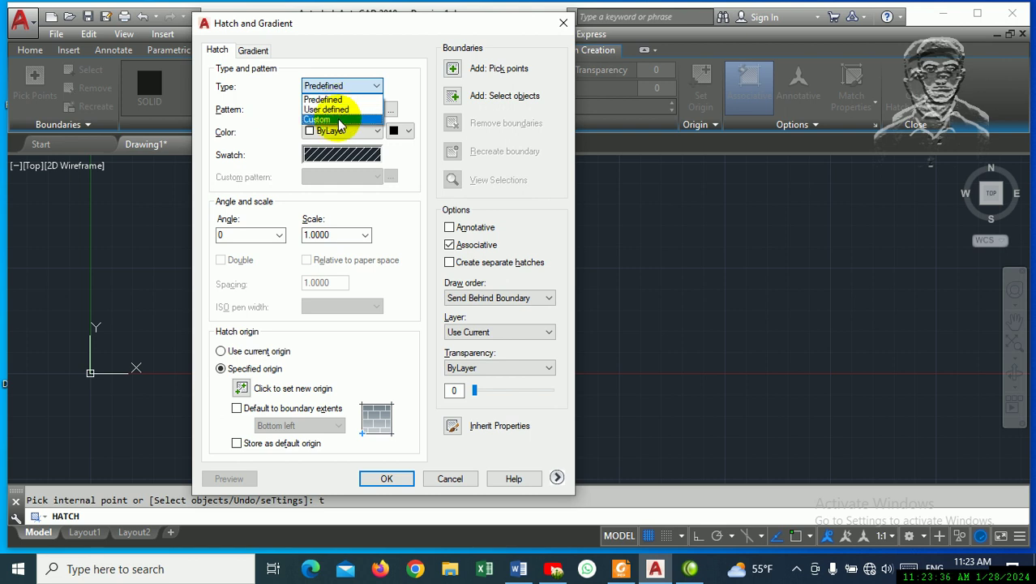
- Try the Custom type and the preset angles, then keep the hatch type Predefined
click(339, 121)
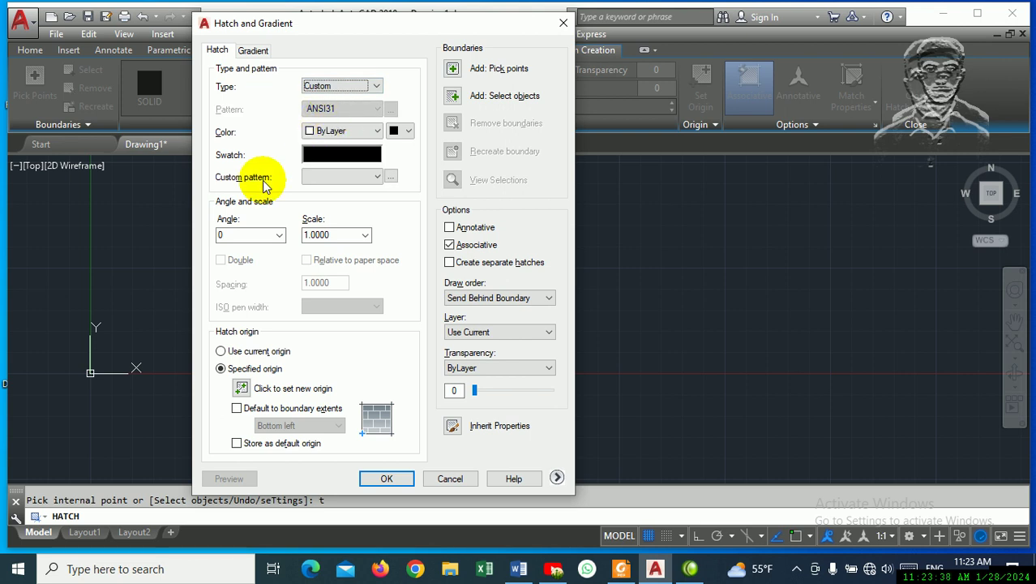
click(277, 235)
click(276, 235)
click(364, 85)
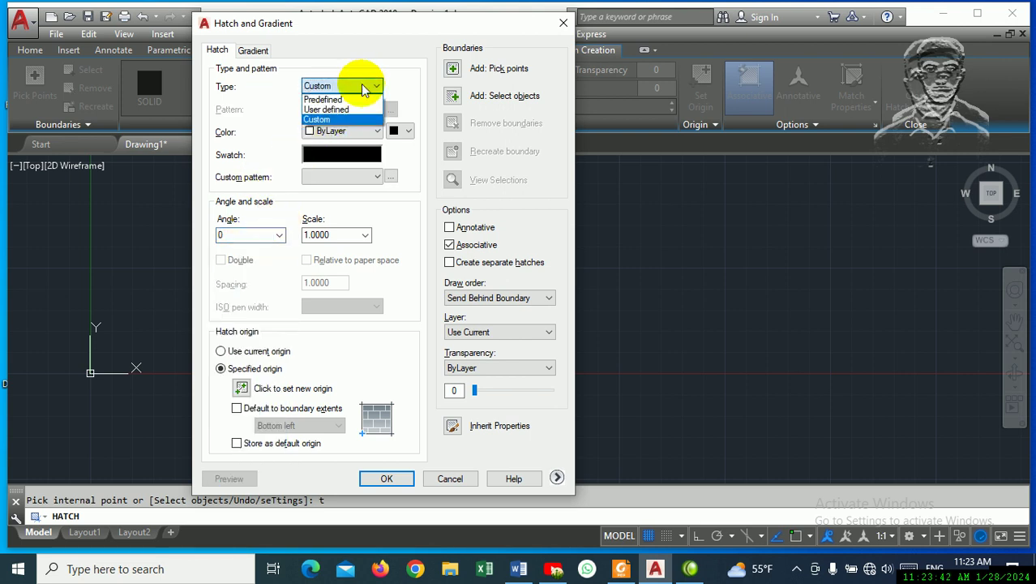
click(325, 97)
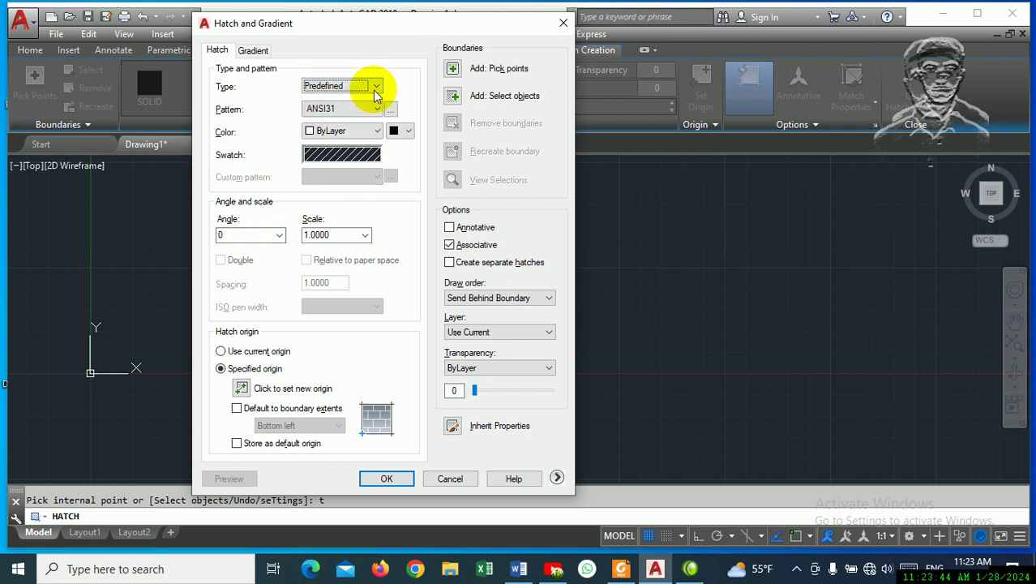
click(362, 87)
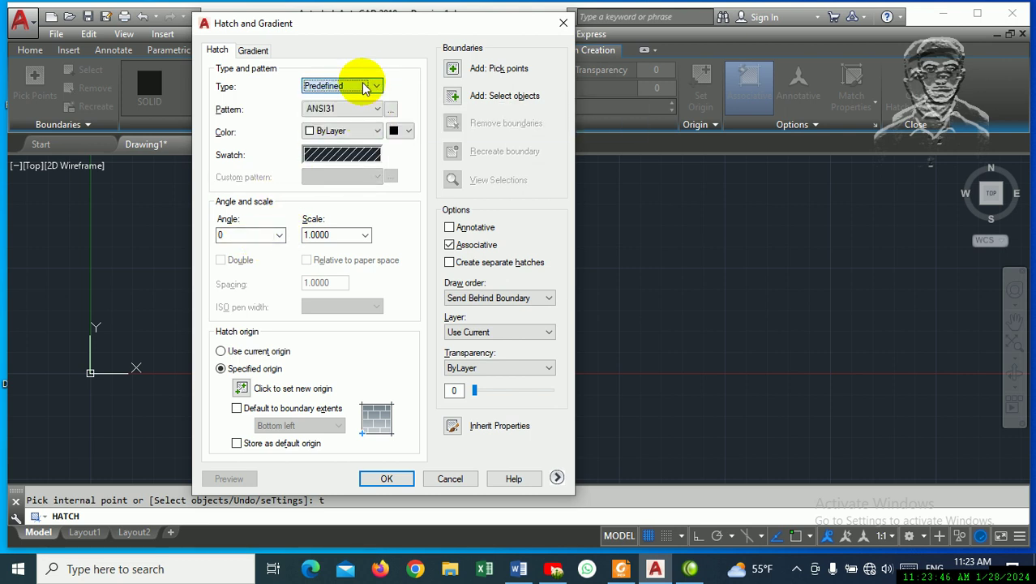
click(366, 99)
- Pick SOLID from the Other Predefined pattern palette
click(390, 108)
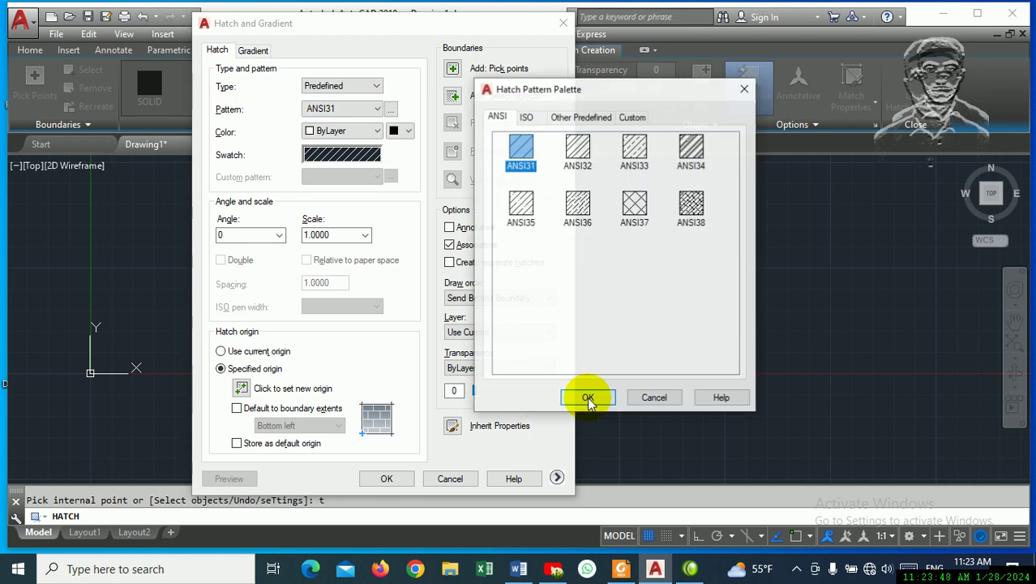
click(526, 116)
click(585, 117)
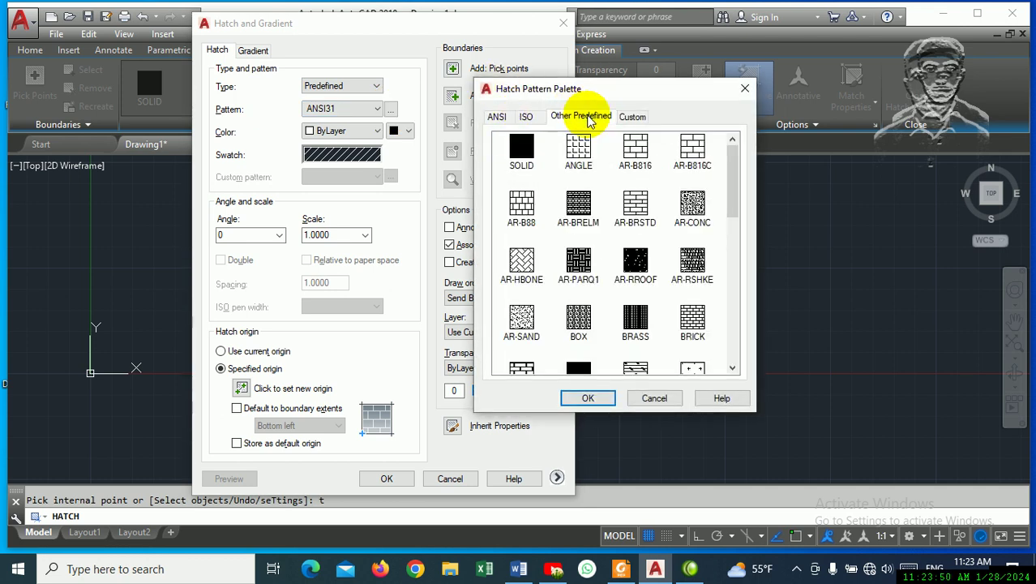
click(523, 154)
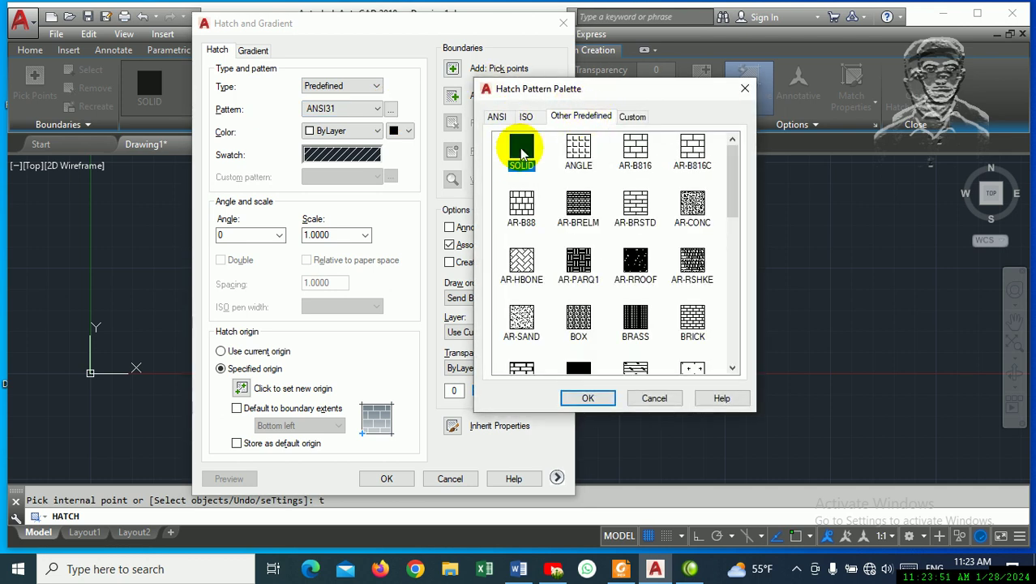
click(588, 398)
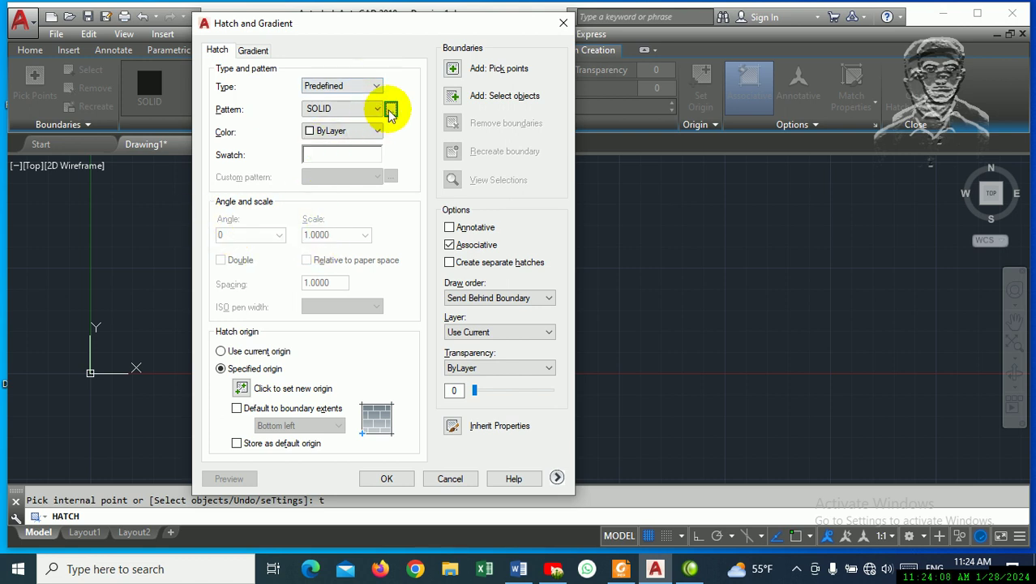
- Choose the AR-B816 brick pattern from the palette and confirm it
click(390, 110)
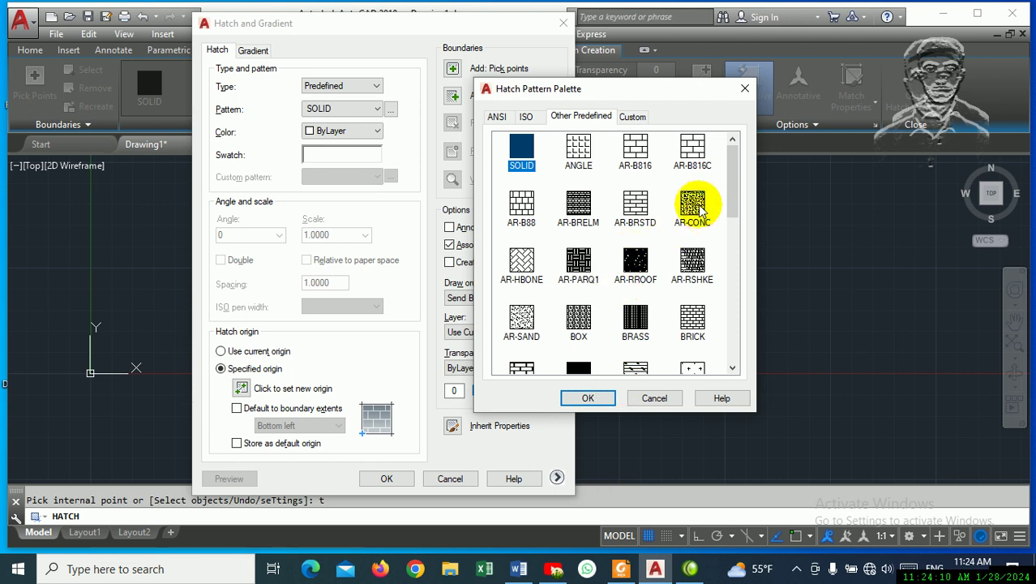
click(694, 206)
click(635, 151)
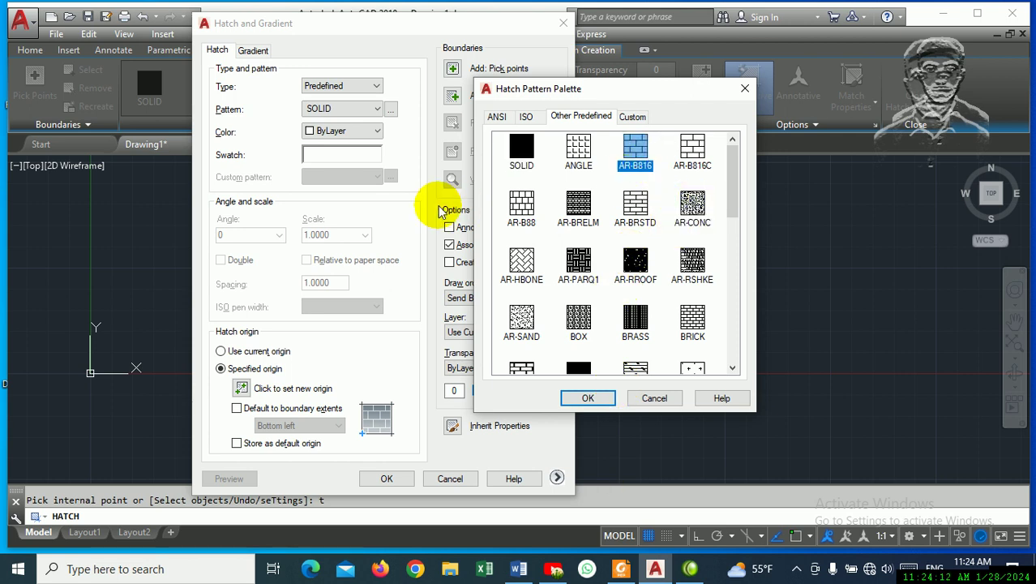
click(588, 397)
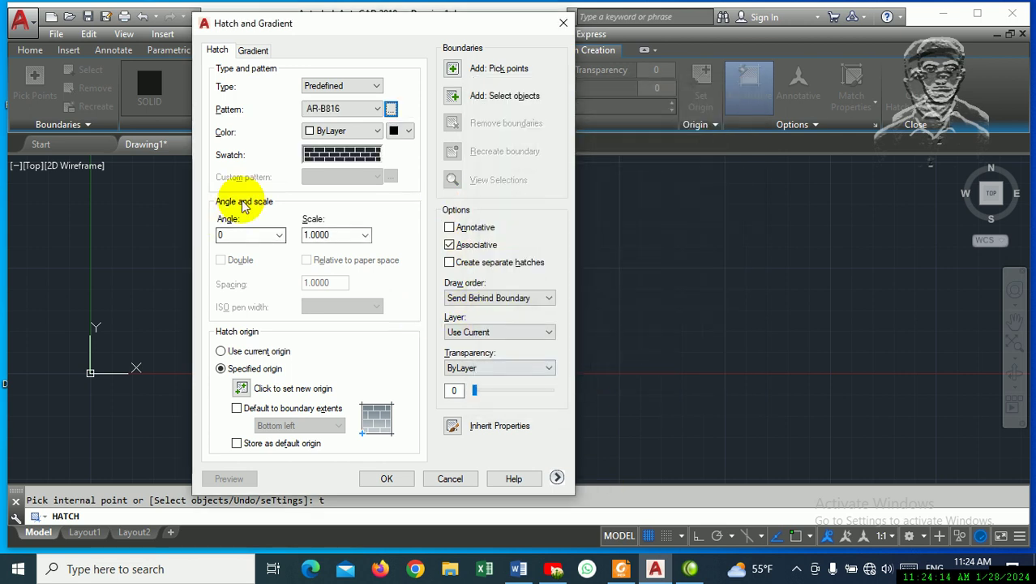
click(376, 86)
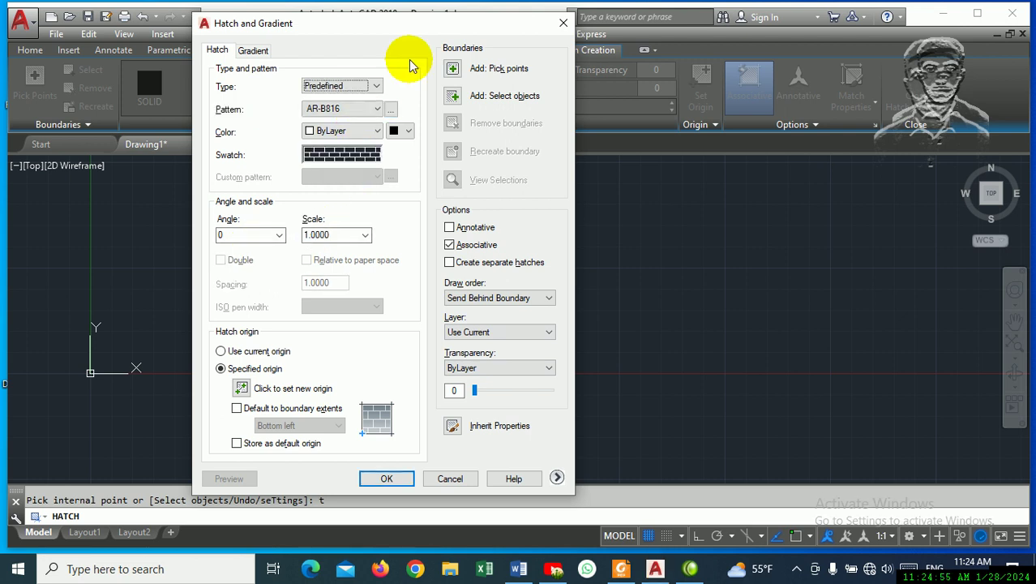
click(375, 86)
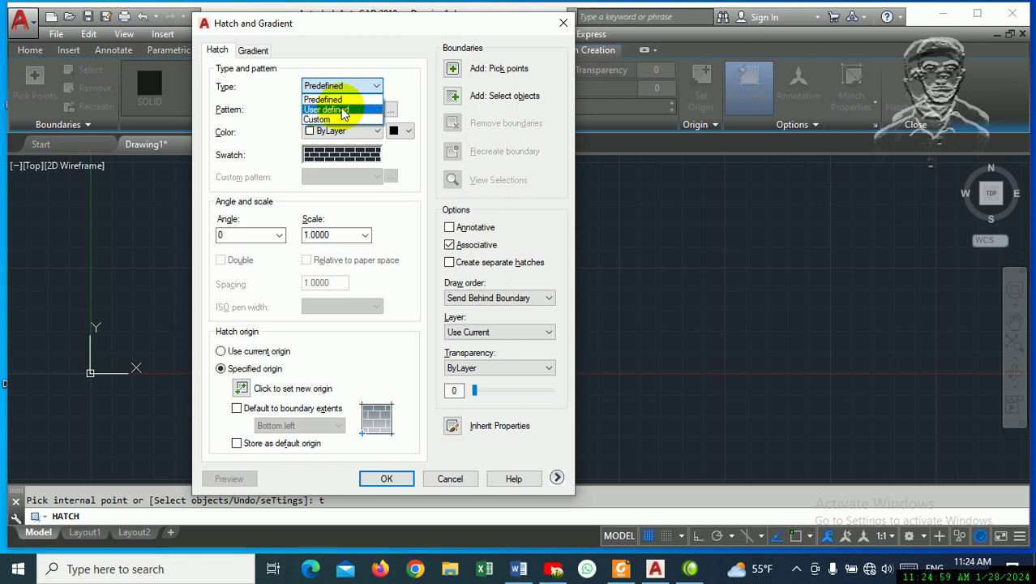
- Set the hatch colour to Red with a Blue background, returning Type from User defined to Predefined
click(342, 110)
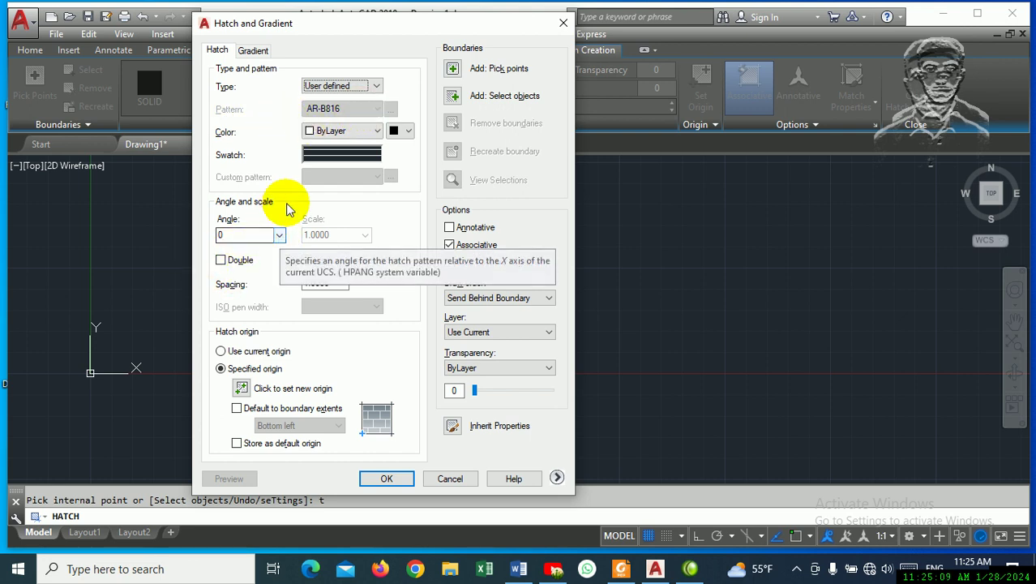
click(367, 133)
click(370, 133)
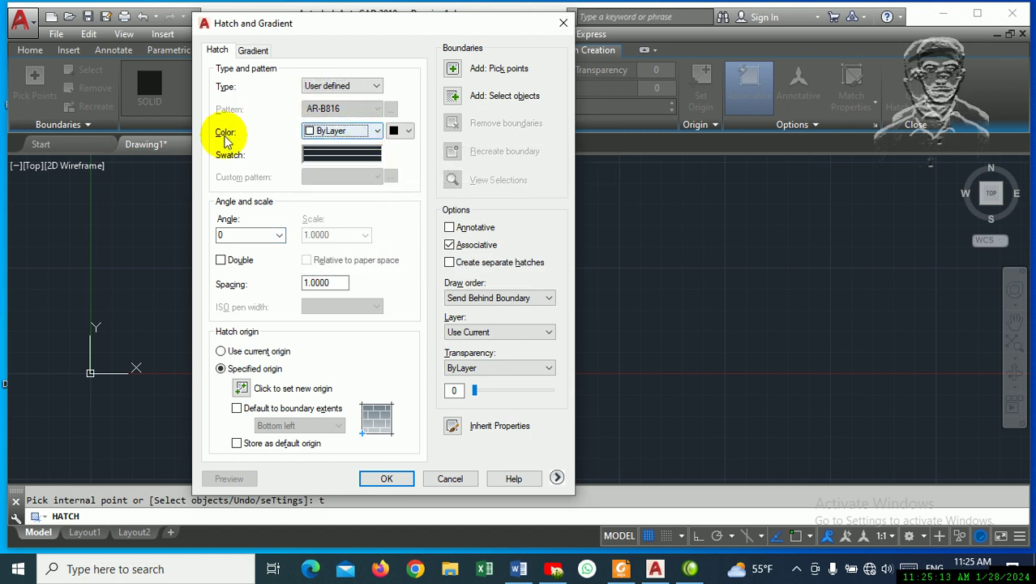
click(338, 132)
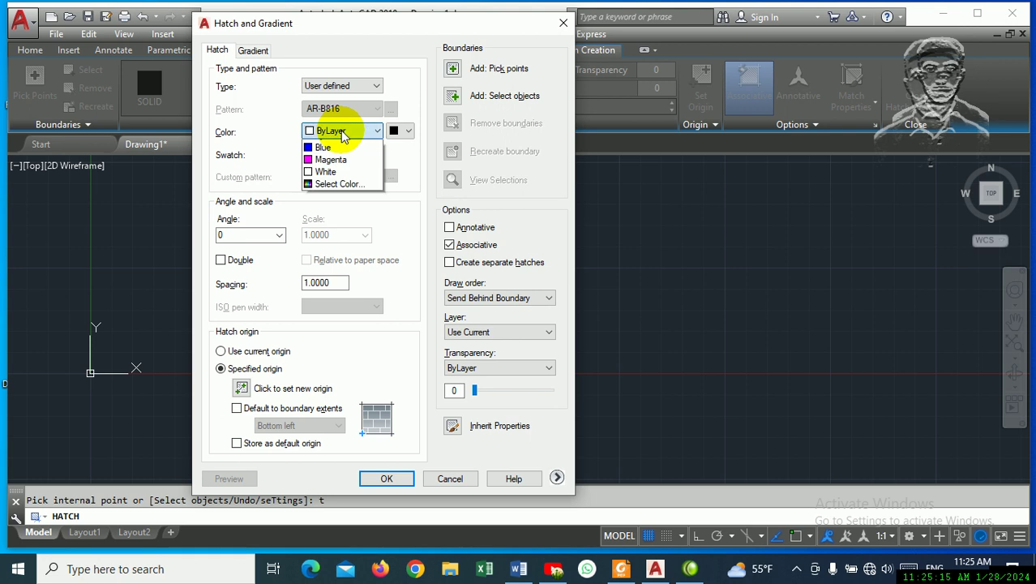
click(334, 182)
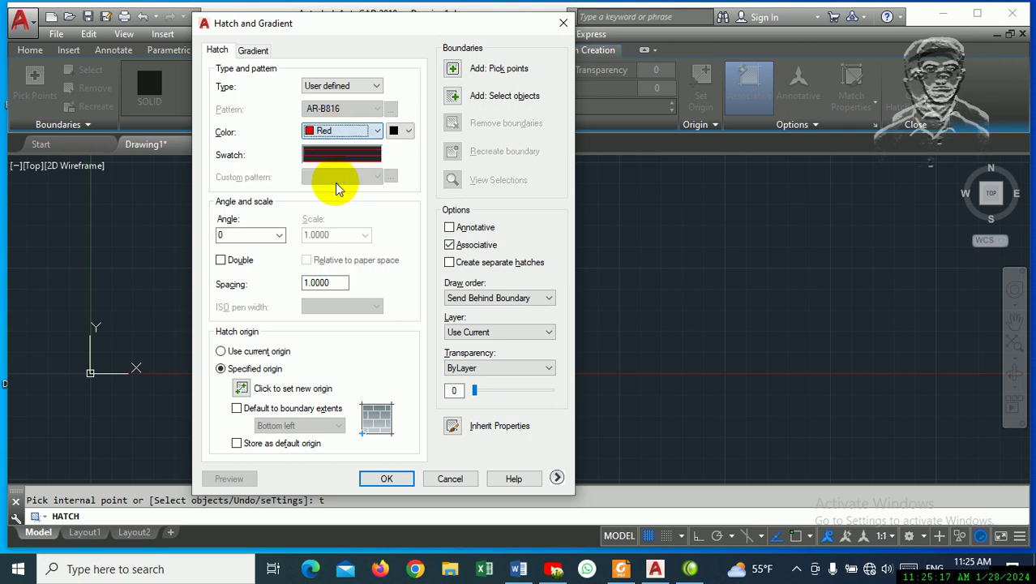
click(403, 131)
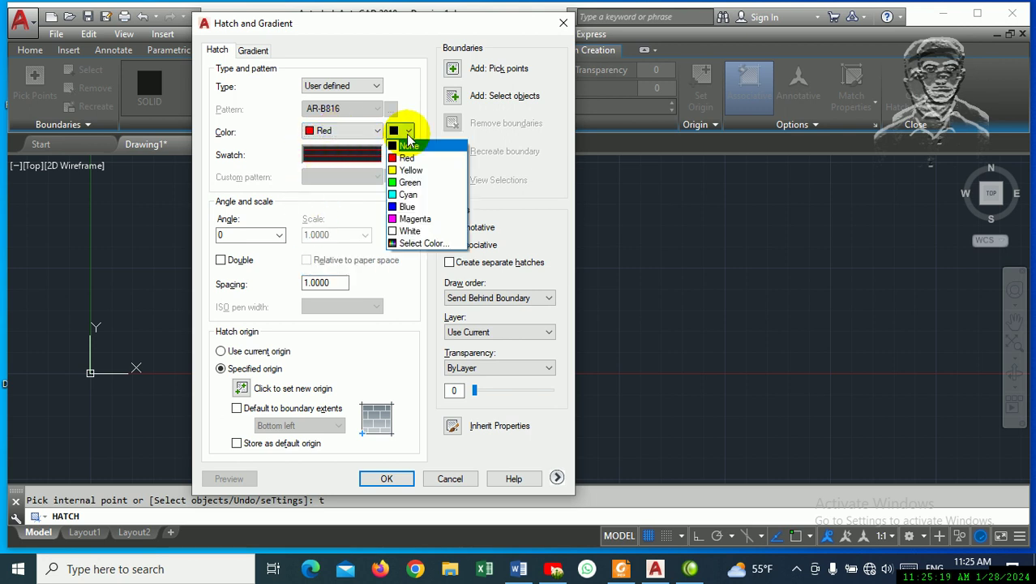
click(408, 207)
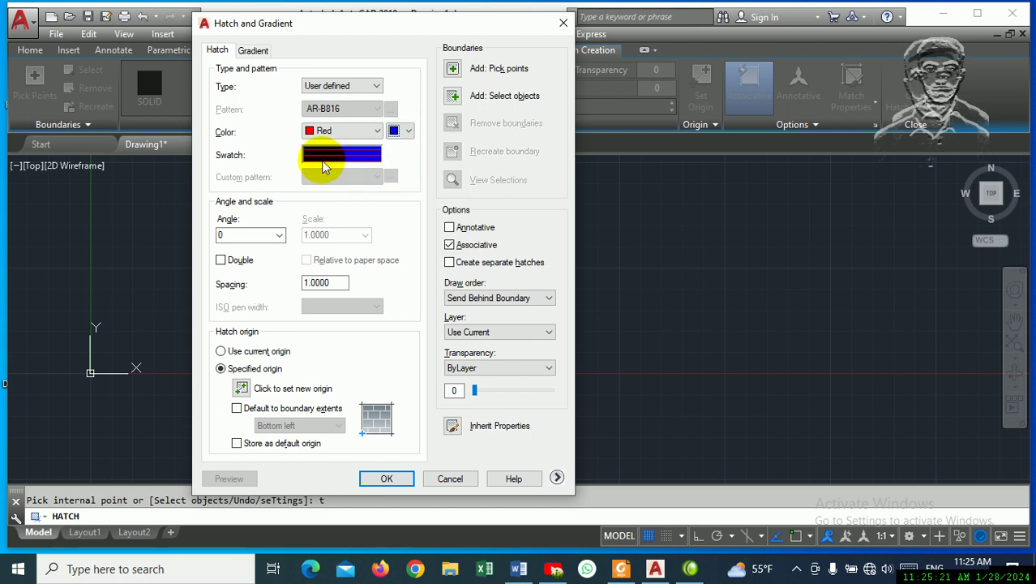
click(334, 85)
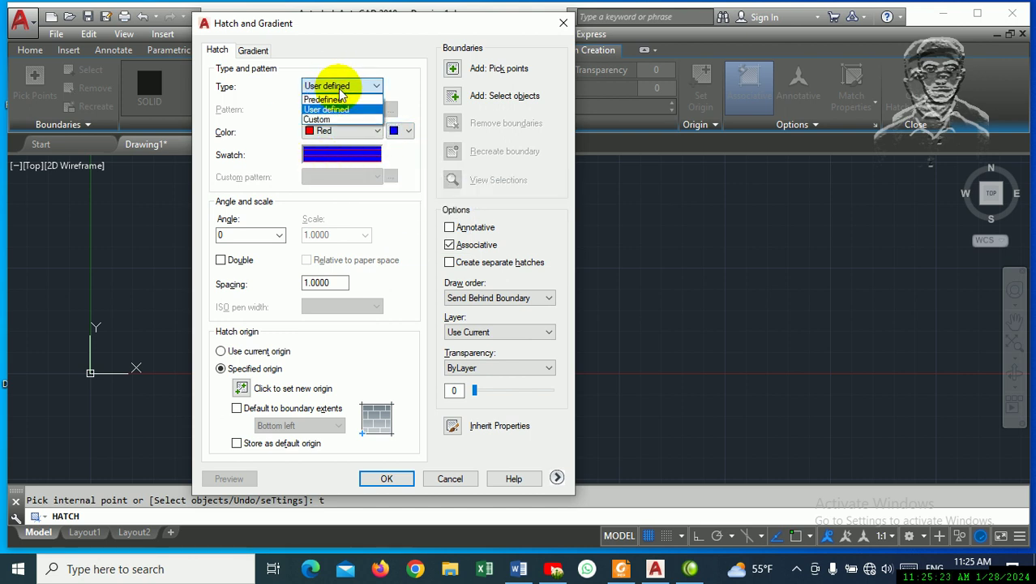
click(324, 98)
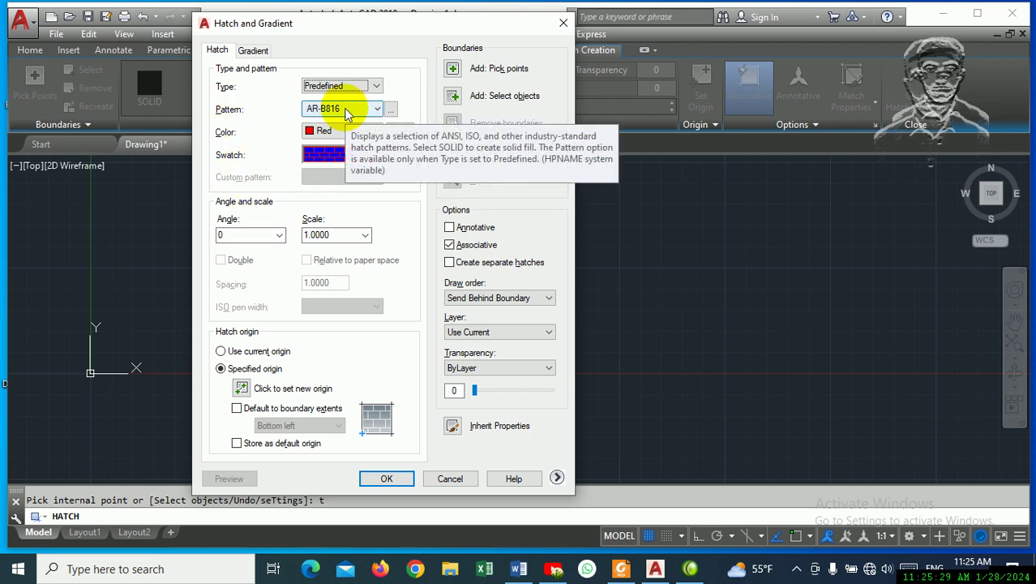
- Try the Custom hatch type with scale kept at 1.0000, then switch to User defined
click(357, 86)
click(339, 118)
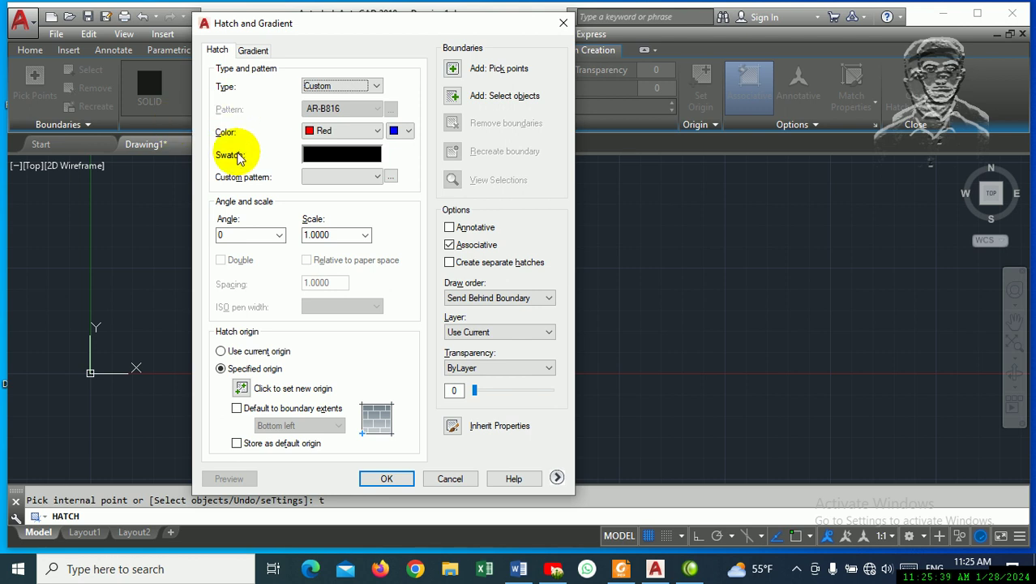
click(366, 235)
click(366, 236)
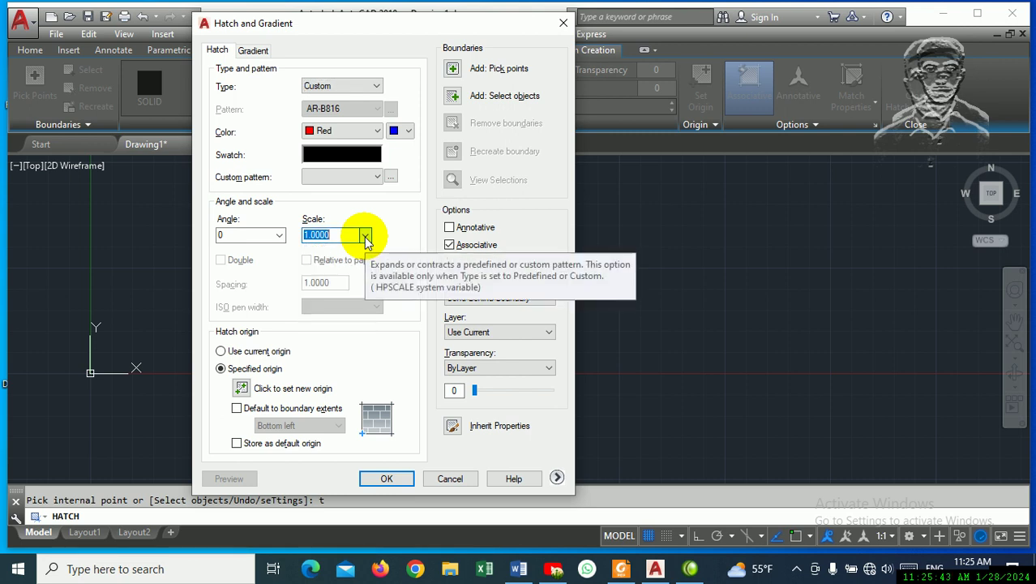
click(375, 86)
click(357, 108)
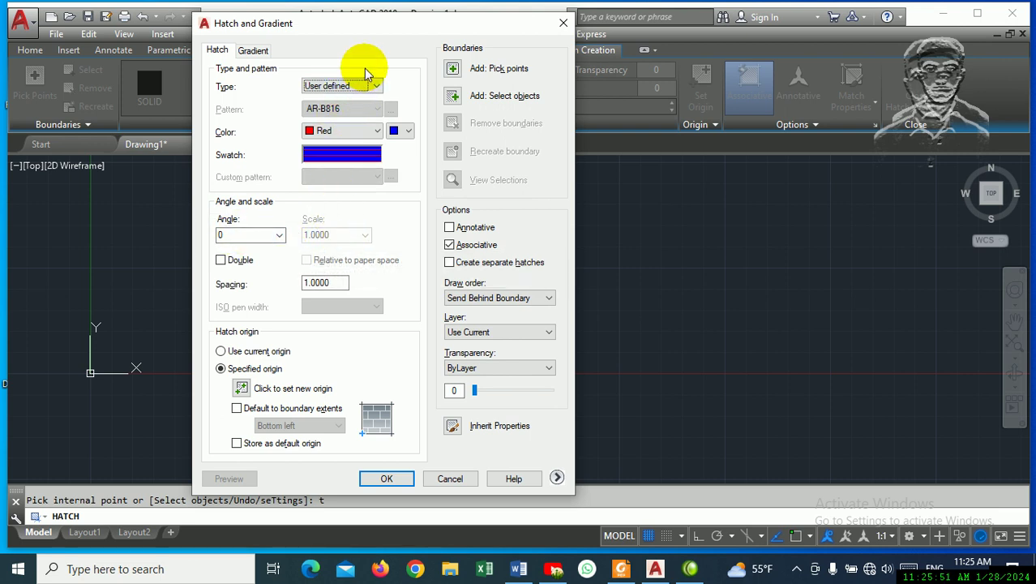
- Set the hatch colour to ByLayer with background None, back on Predefined AR-B816
click(345, 131)
click(333, 159)
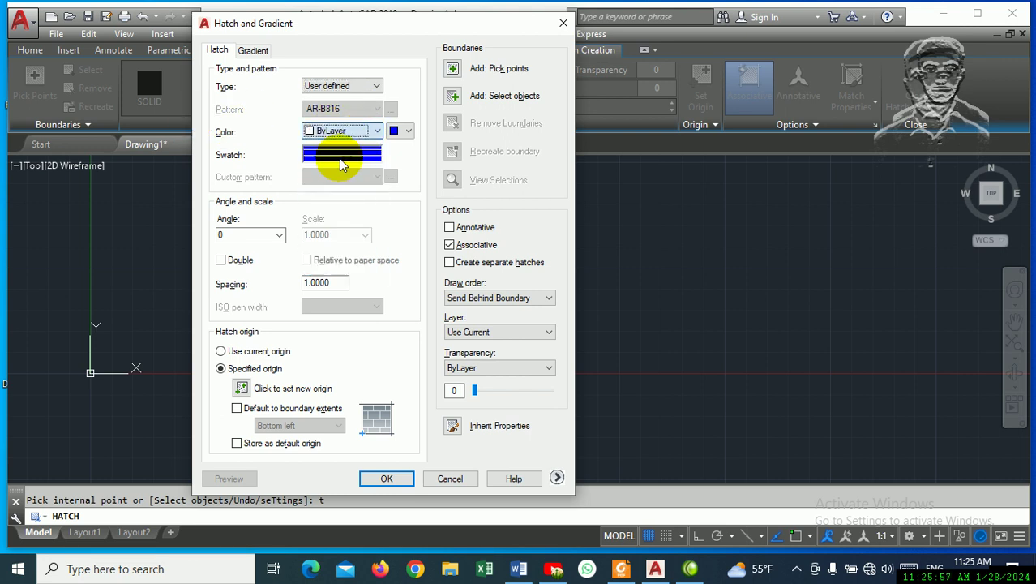
click(401, 130)
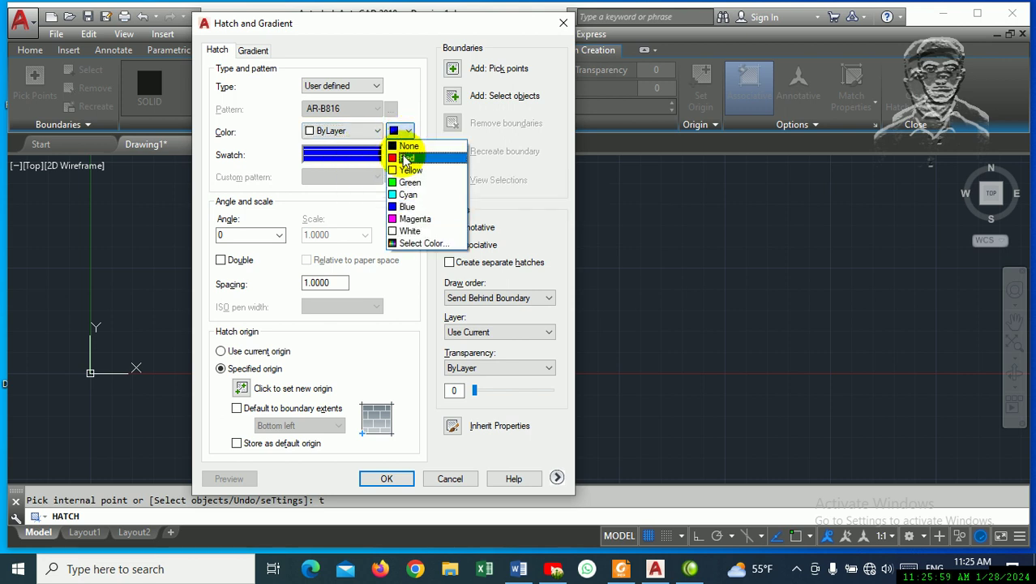
click(406, 146)
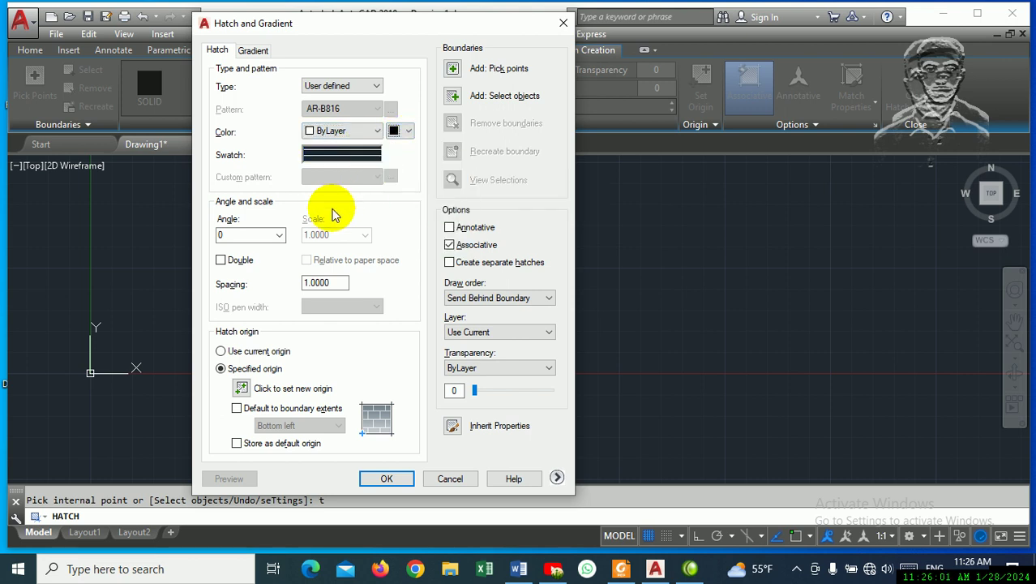
click(367, 86)
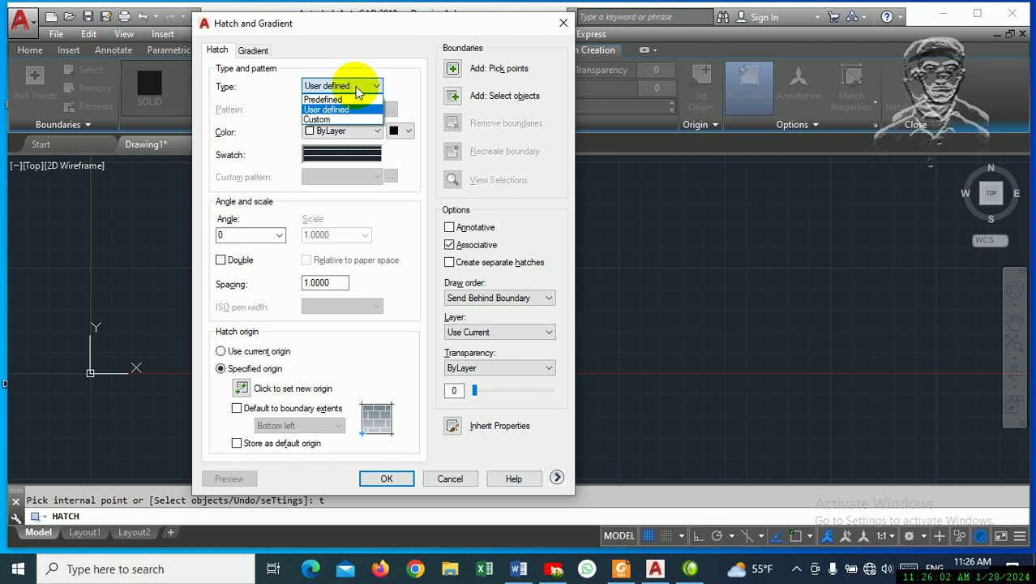
click(346, 100)
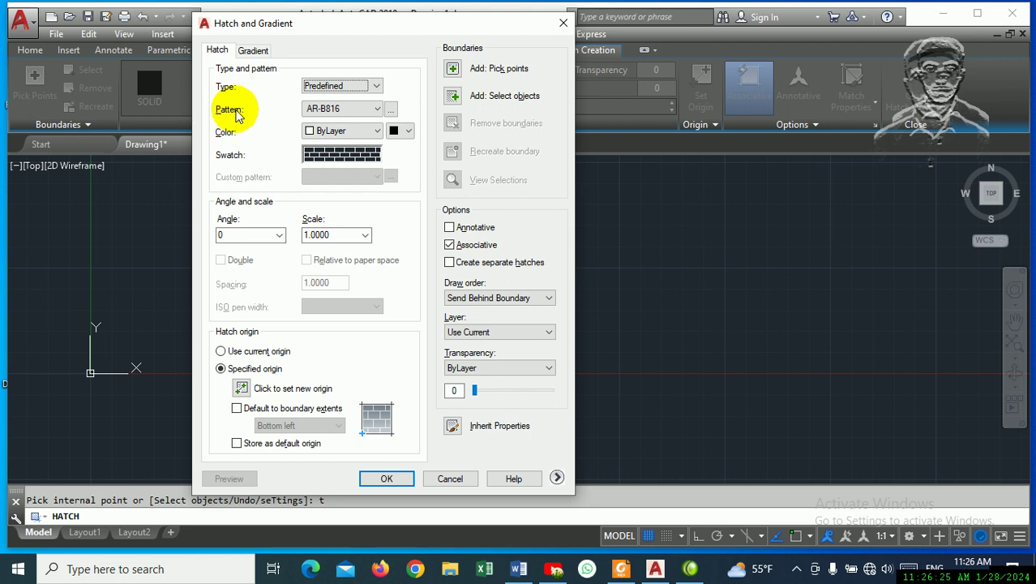
click(341, 112)
drag(375, 268, 376, 162)
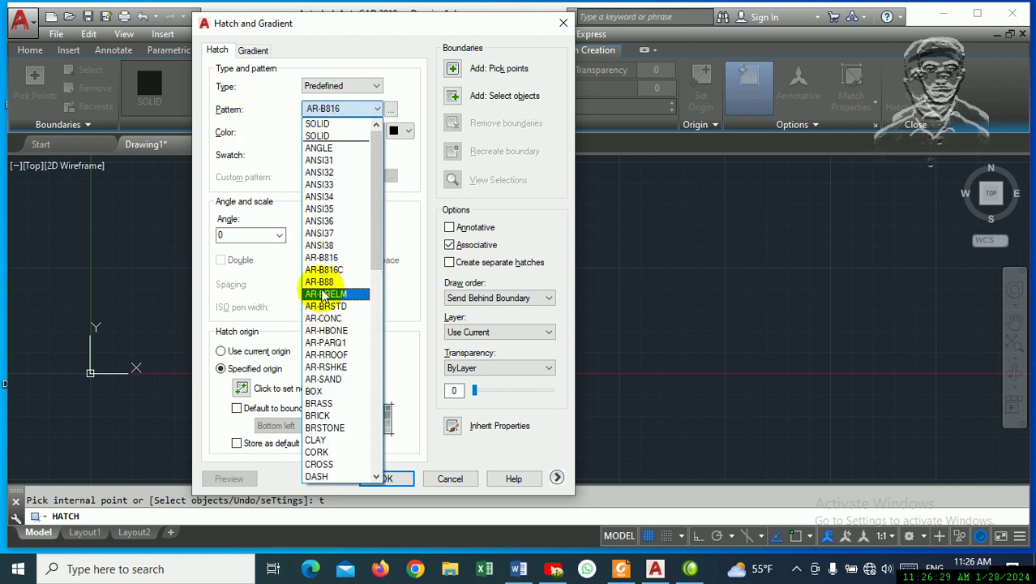
- Open the Hatch Pattern Palette and browse its ISO, Other Predefined, Custom and ANSI tabs
click(390, 110)
click(390, 110)
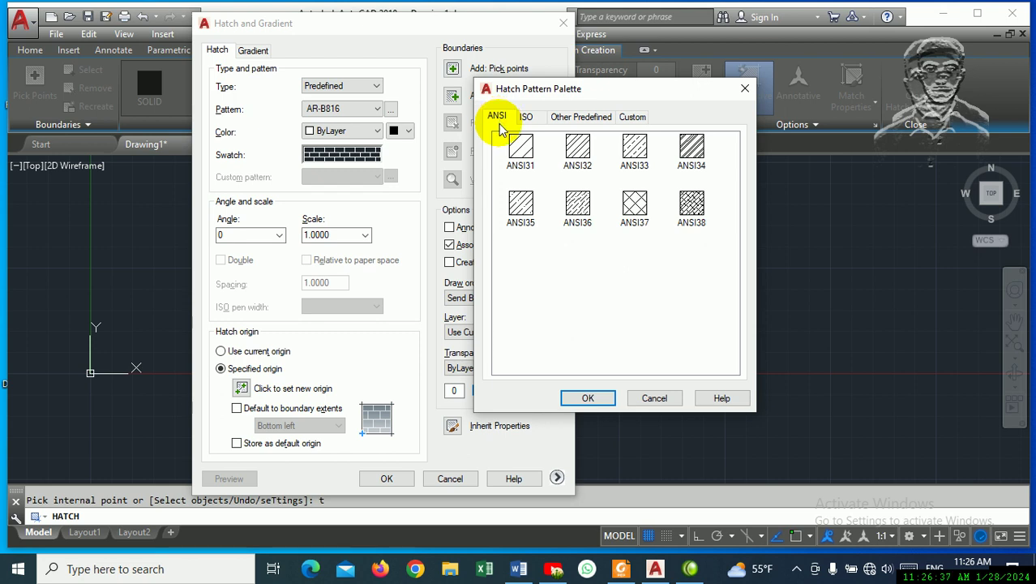
click(527, 123)
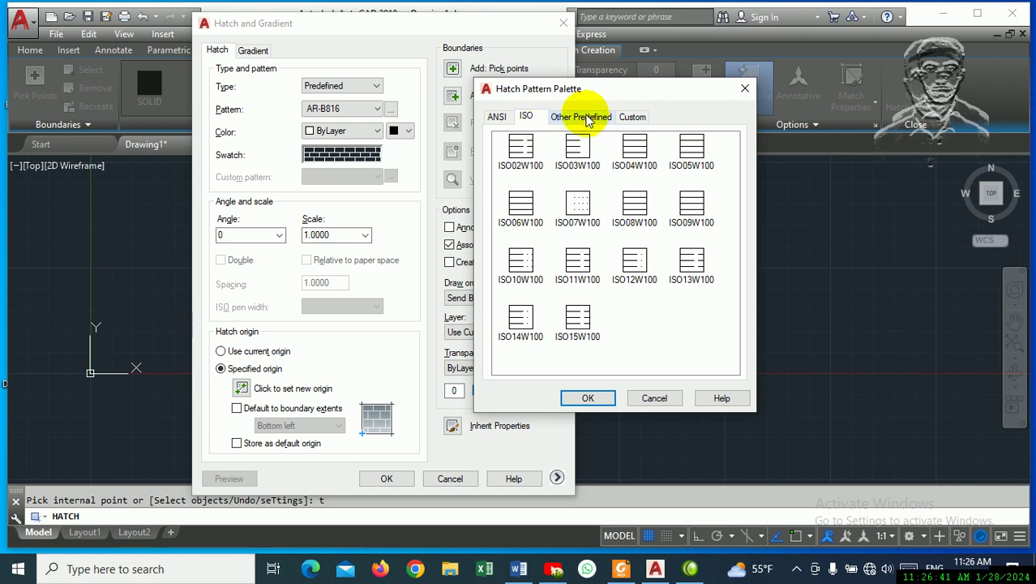
click(581, 117)
click(634, 118)
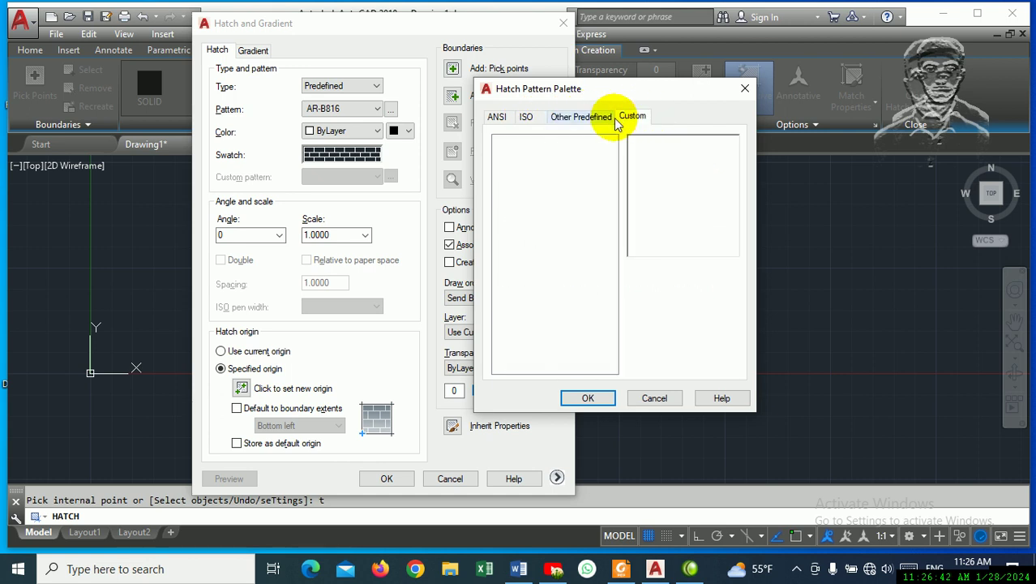
click(563, 119)
click(527, 118)
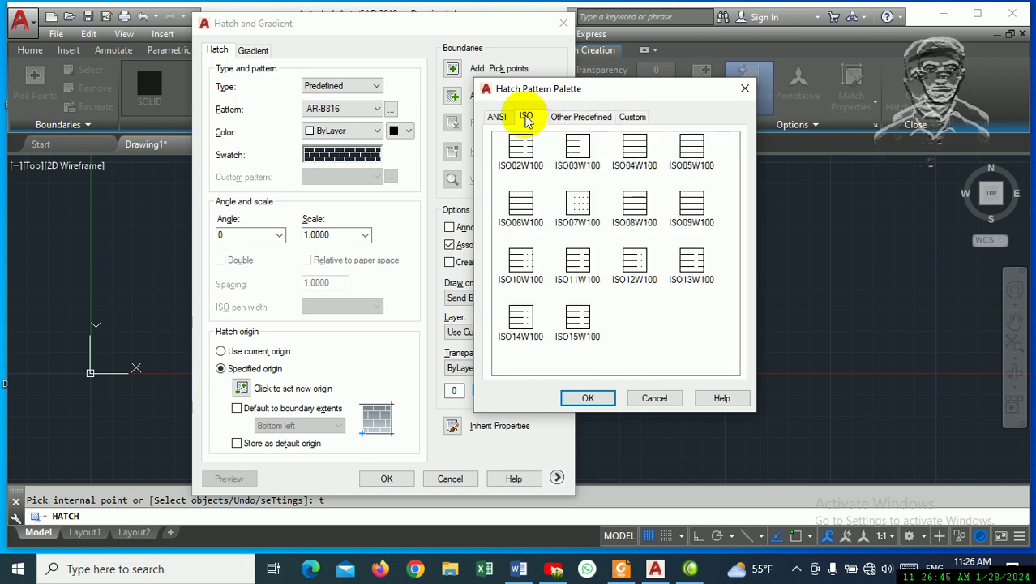
click(497, 117)
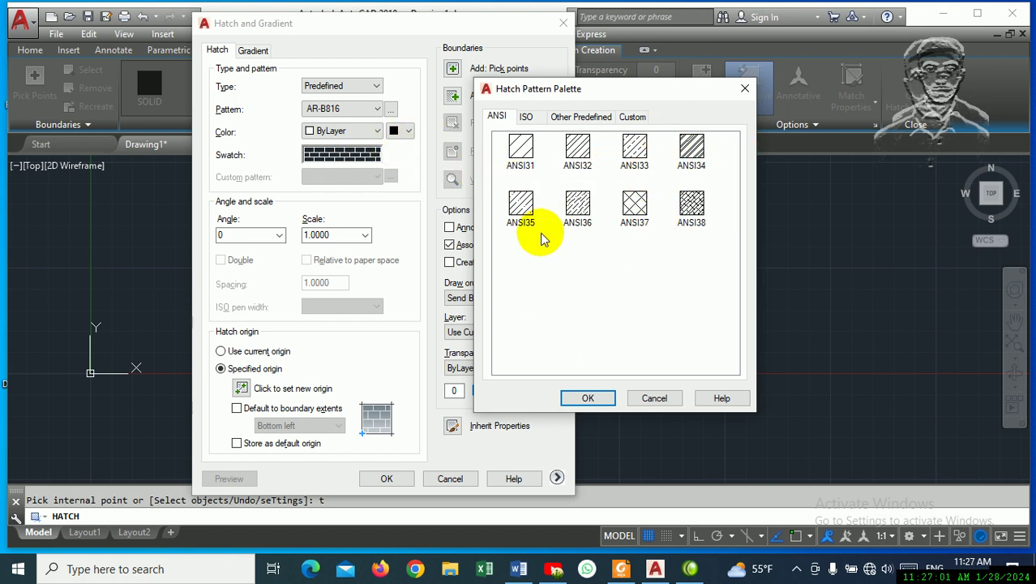
- Review the ISO, Other Predefined, Custom and ANSI pattern families again, keeping AR-B816
click(526, 116)
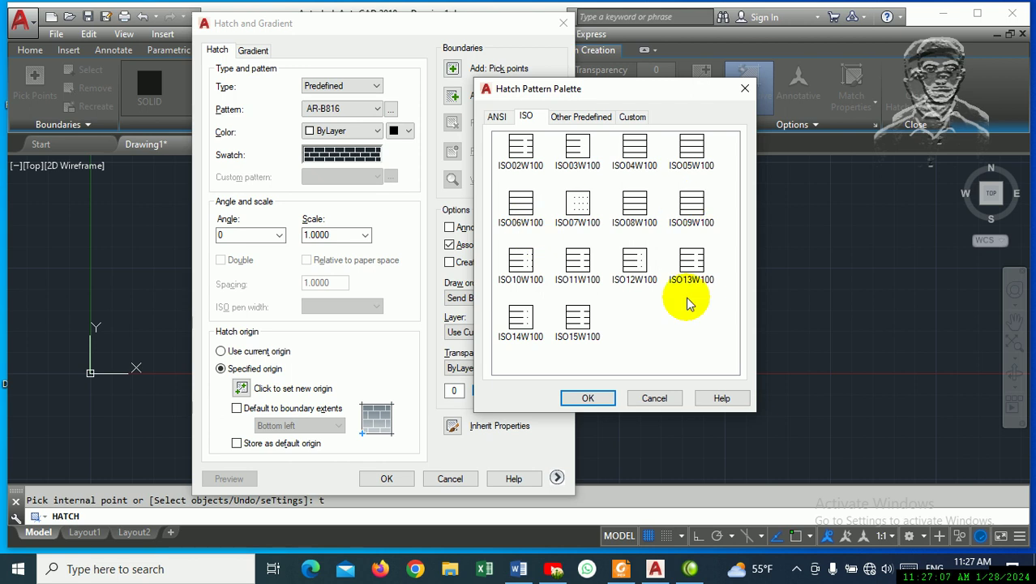
click(579, 119)
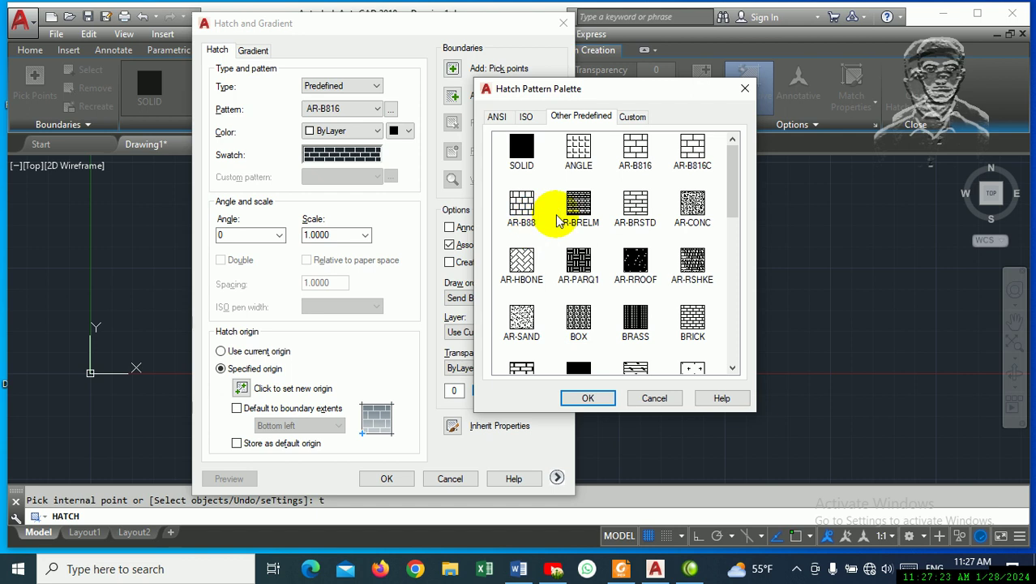
click(627, 117)
click(613, 119)
mouse_move(733, 166)
mouse_down()
mouse_move(732, 338)
mouse_move(732, 167)
mouse_up()
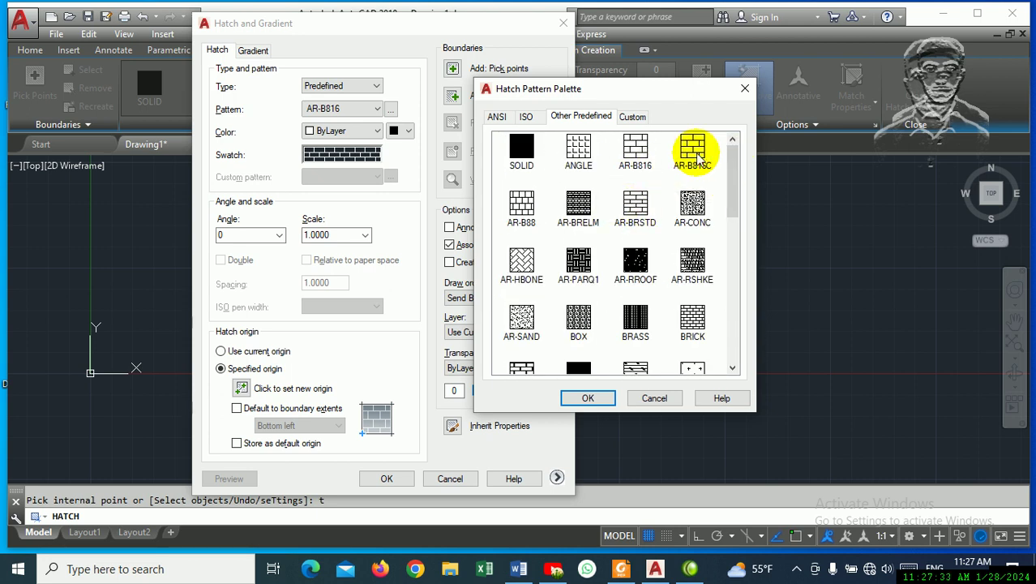
click(527, 117)
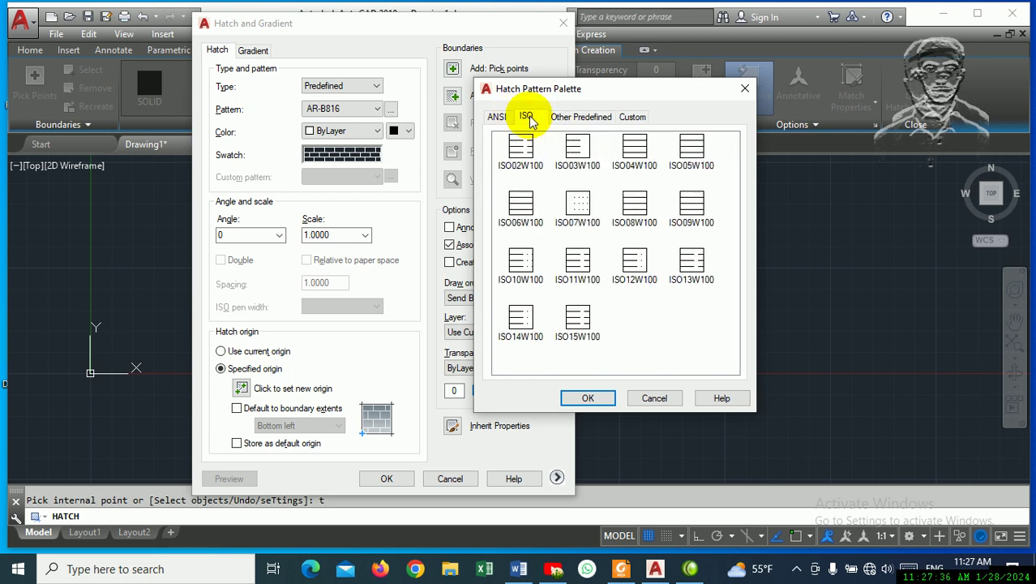
click(497, 117)
click(654, 398)
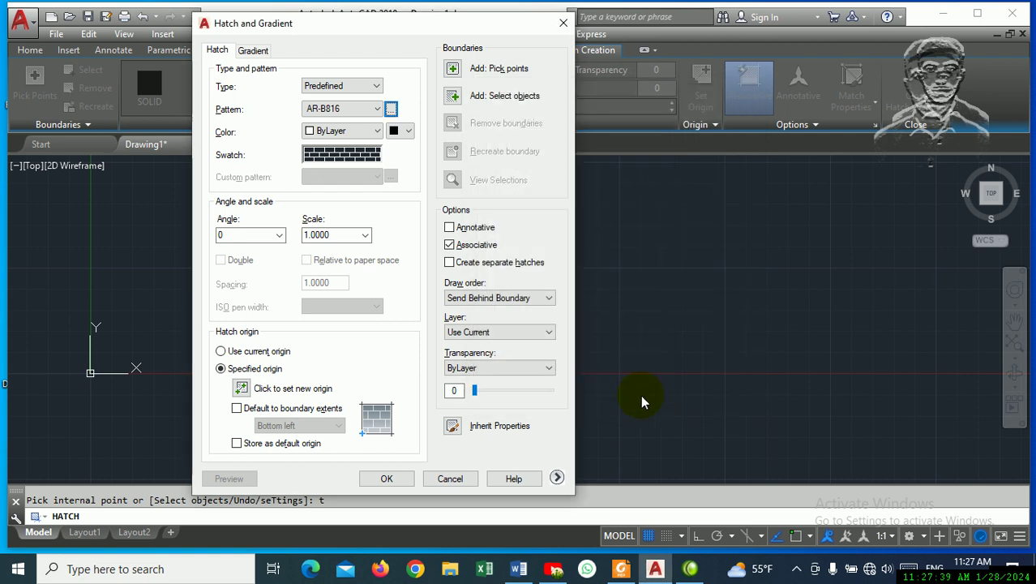
click(361, 132)
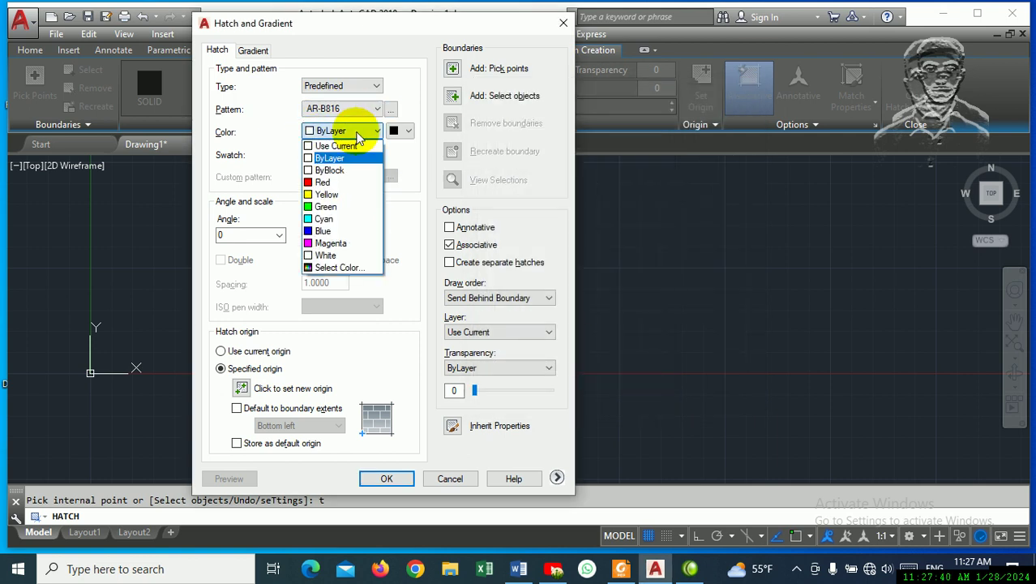
click(367, 111)
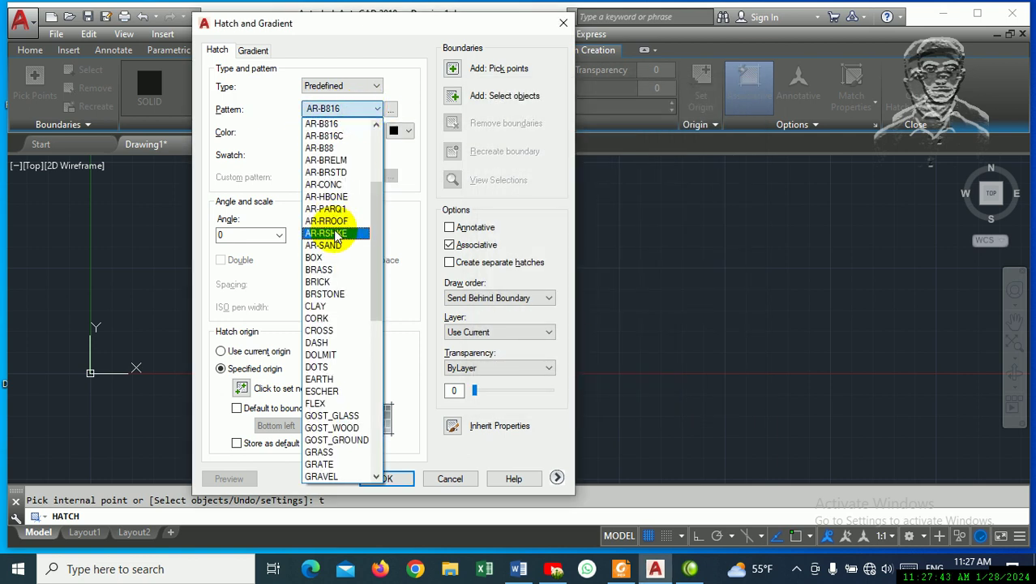
click(388, 113)
click(390, 109)
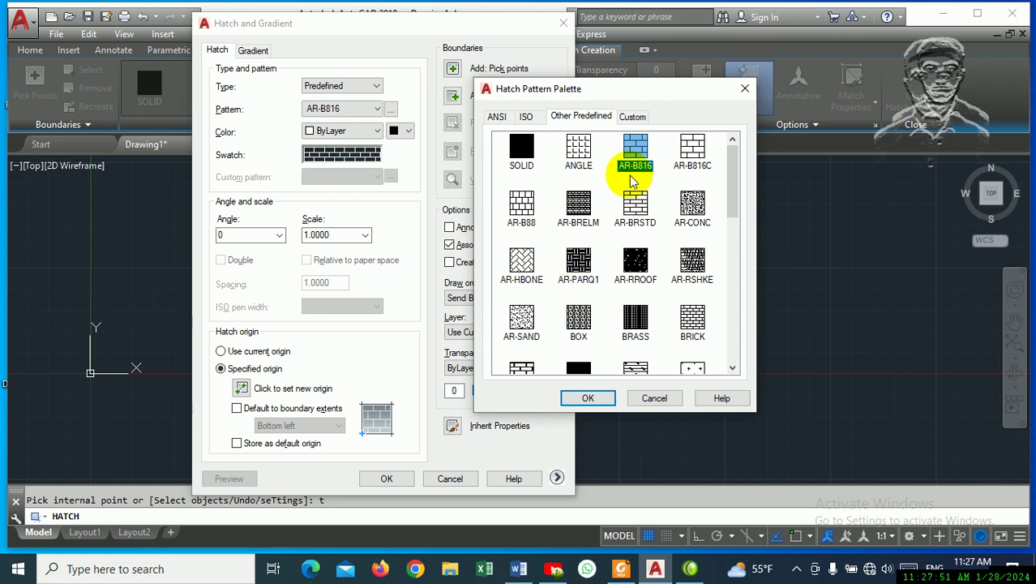
click(635, 234)
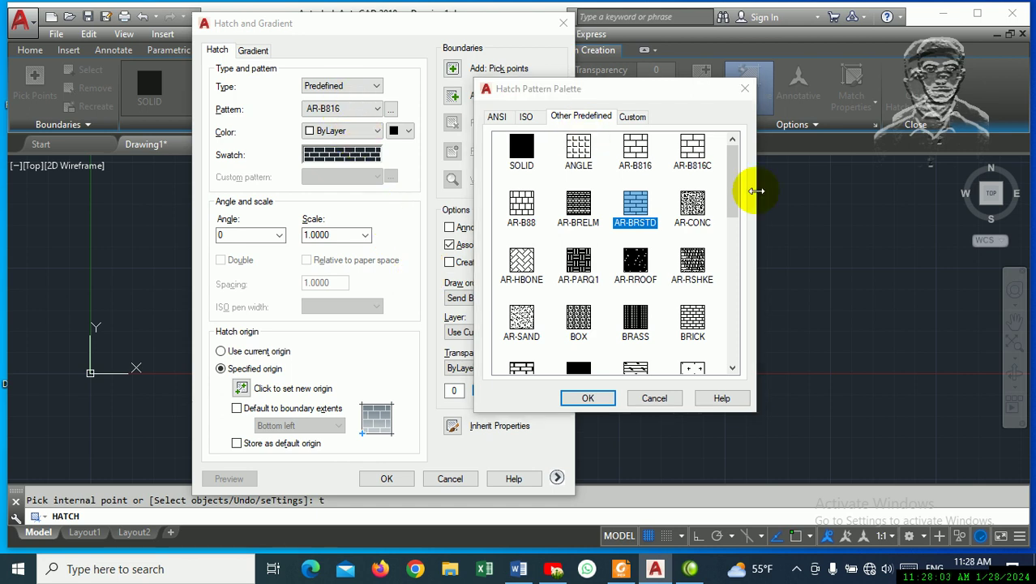
click(654, 397)
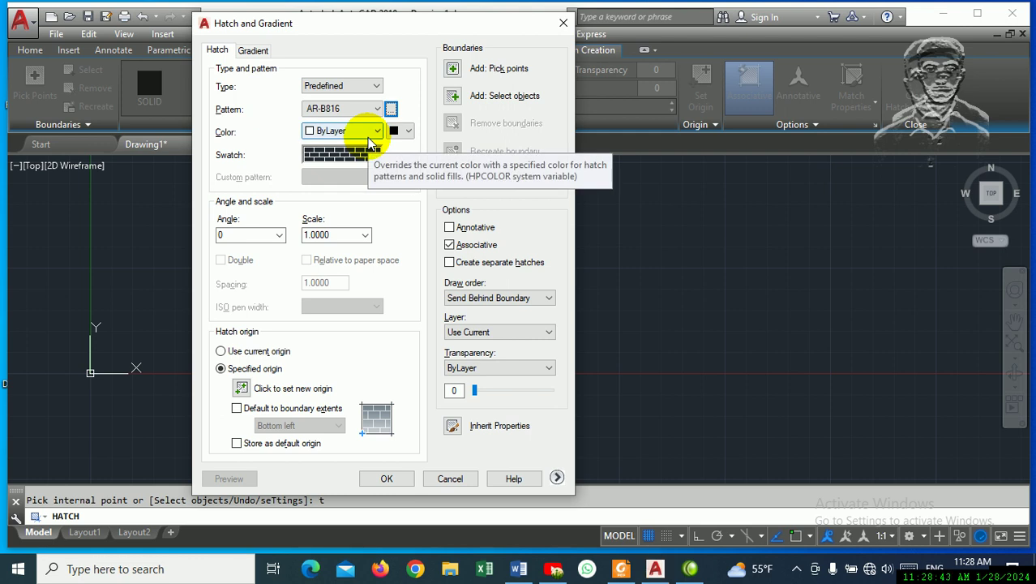
click(370, 138)
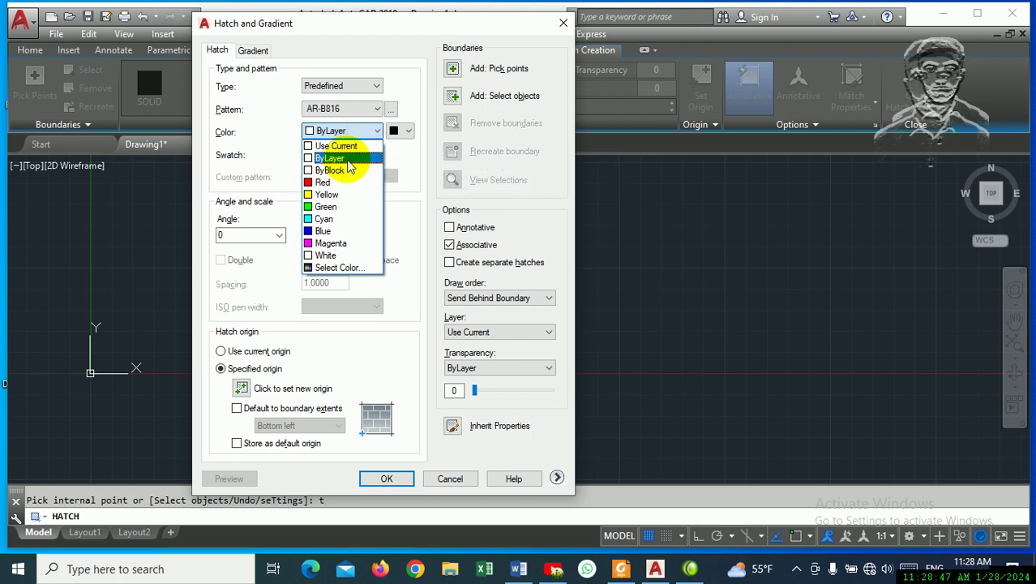
click(339, 197)
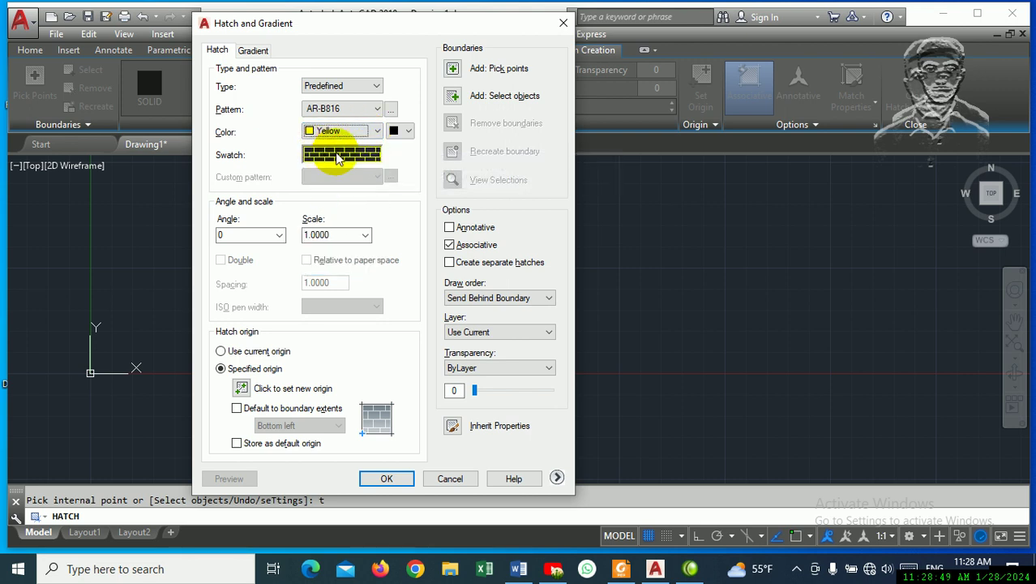
click(404, 133)
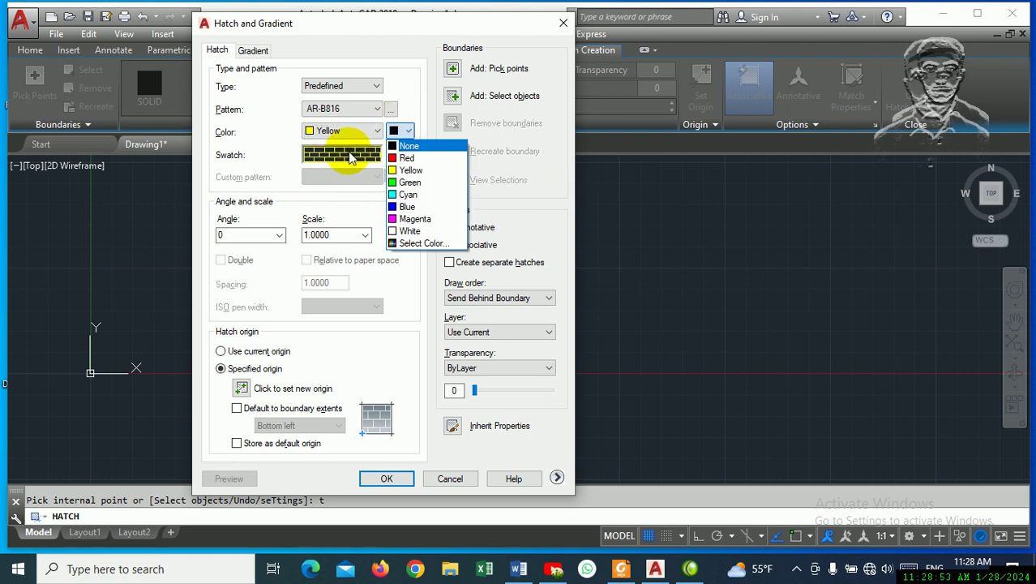
click(410, 182)
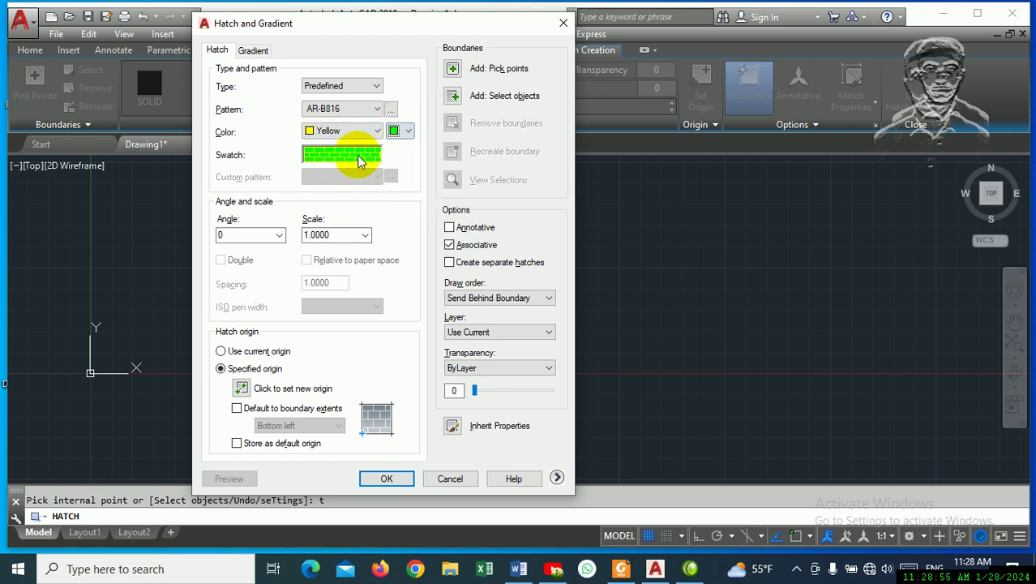
click(365, 132)
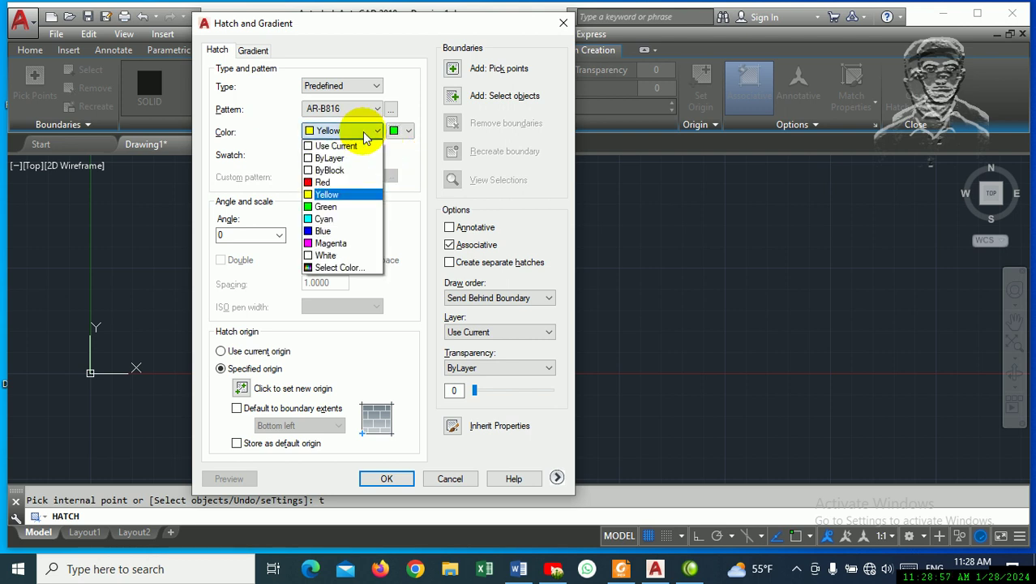
click(350, 159)
click(405, 132)
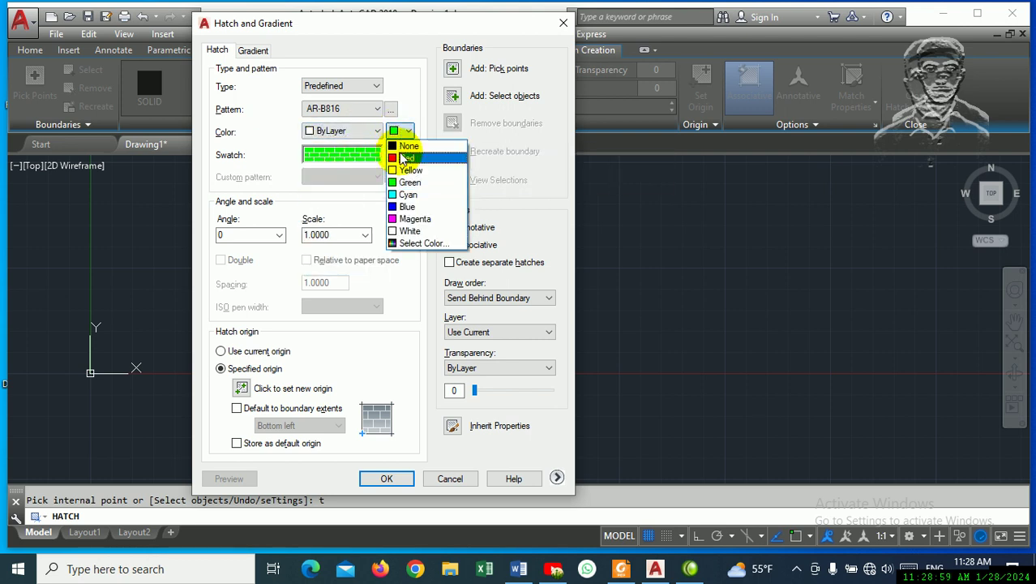
click(409, 146)
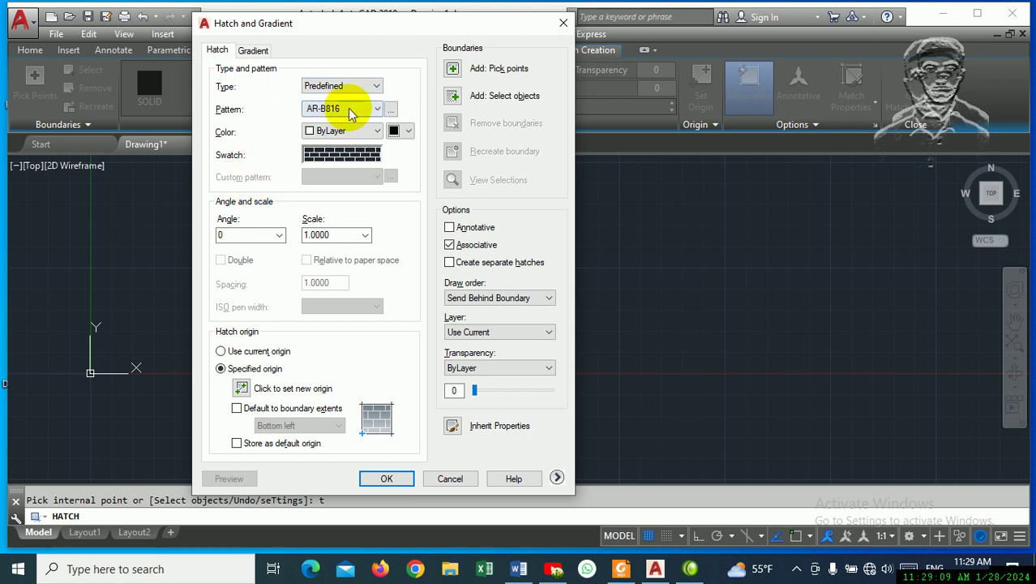
- Keep the Predefined type, set angle 45 and scale 0.5000, and confirm with OK
click(362, 87)
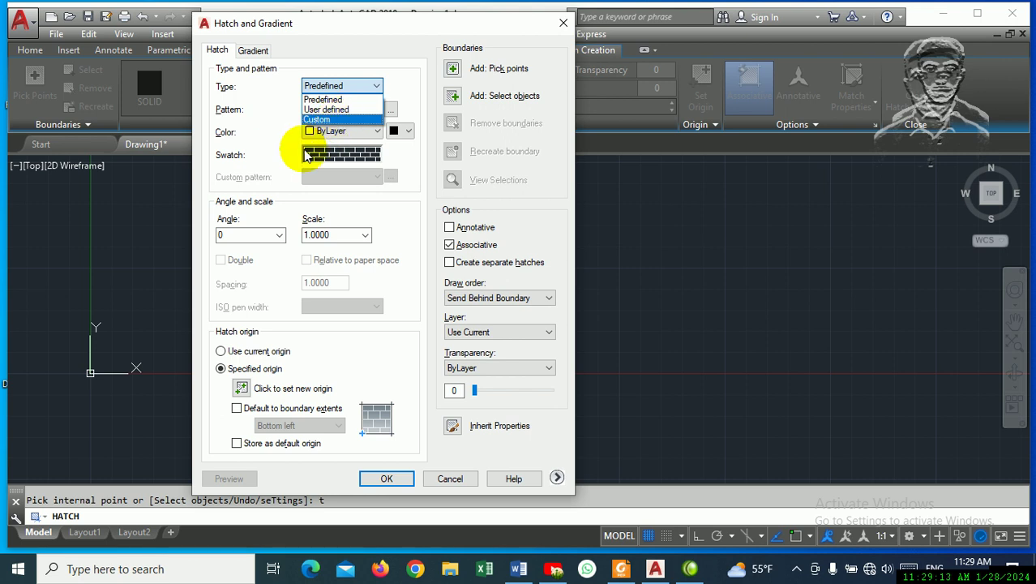
click(358, 92)
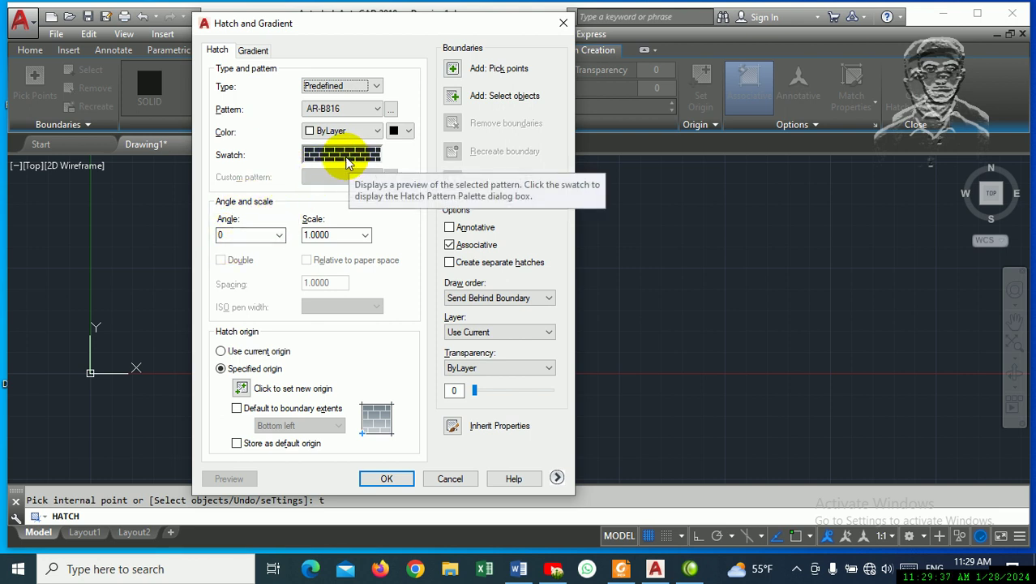
click(280, 235)
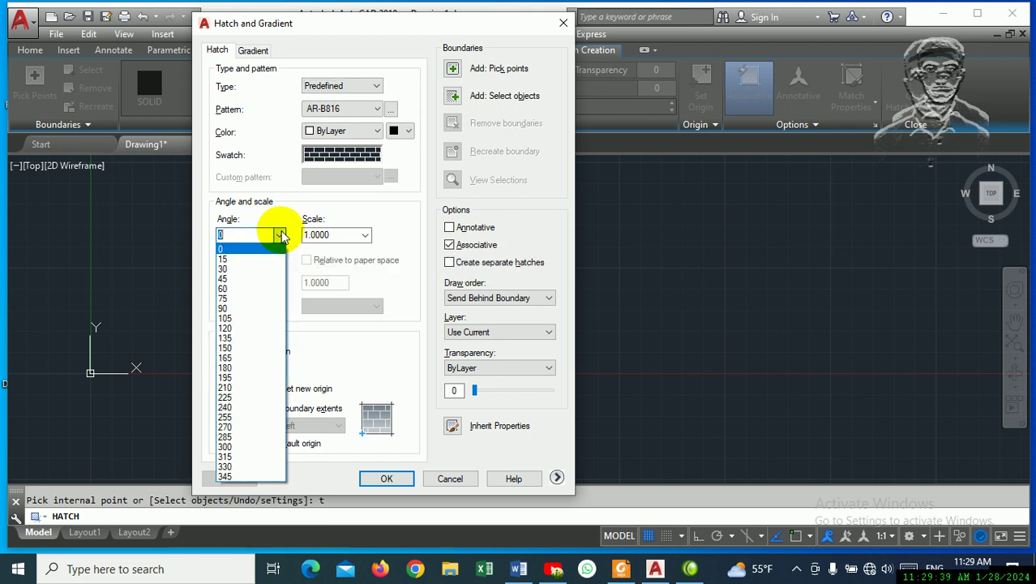
click(264, 280)
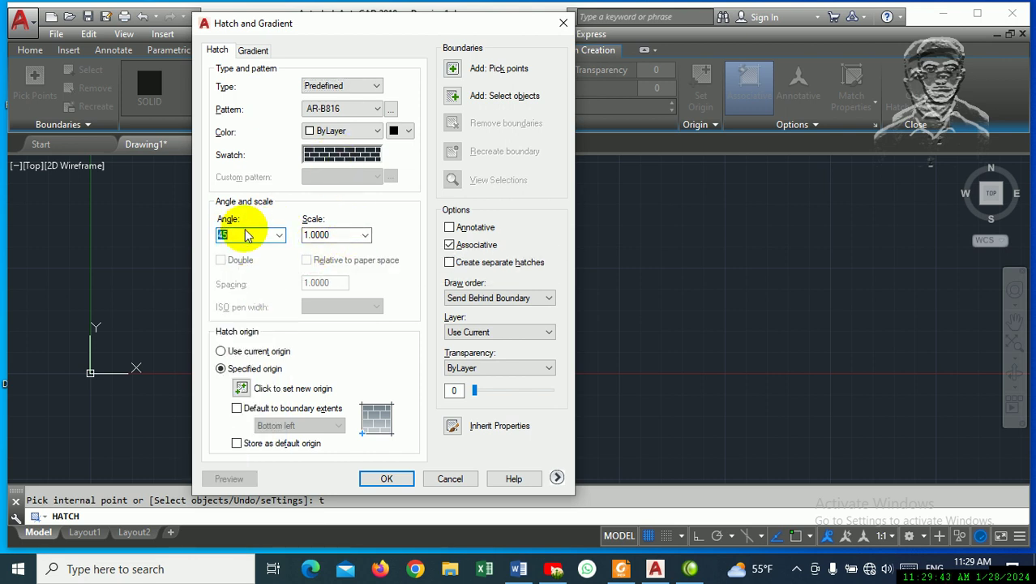
click(365, 235)
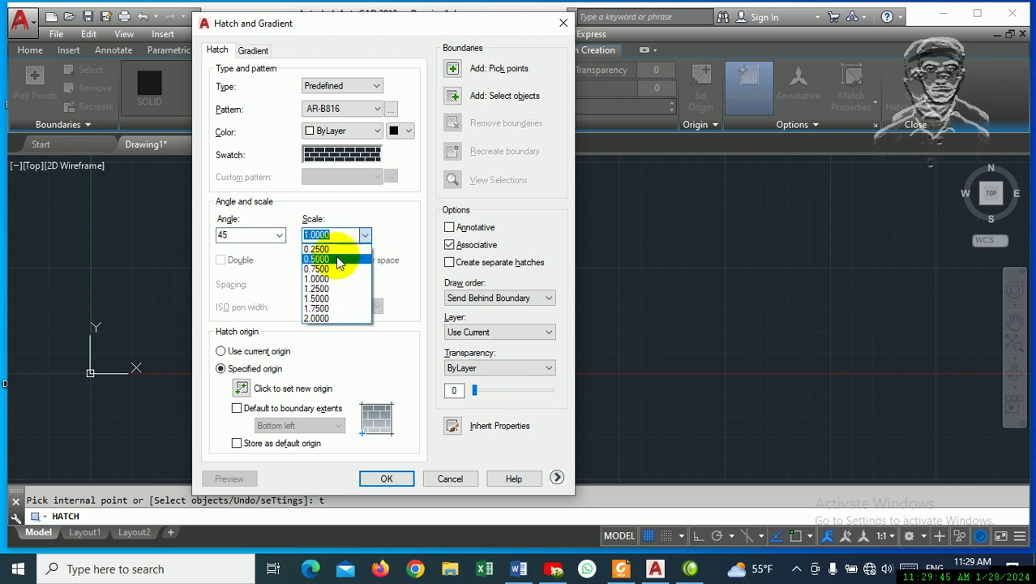
click(338, 260)
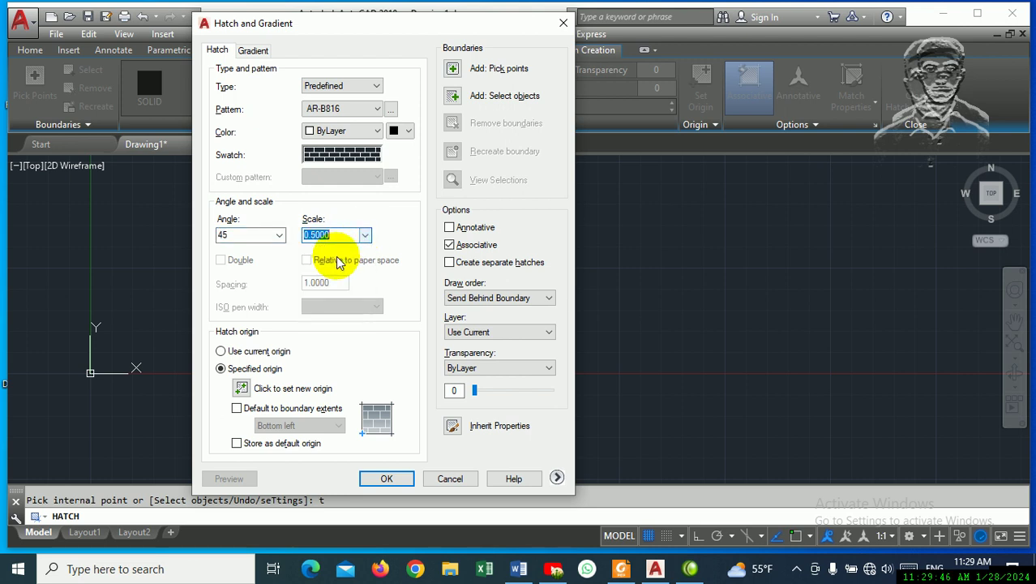
click(386, 478)
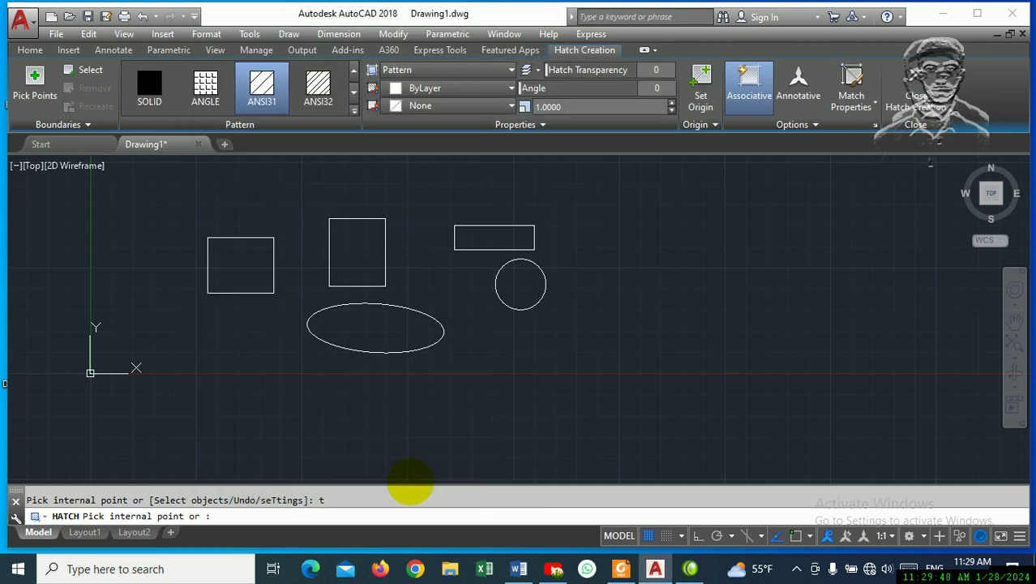
- Preview the hatch inside the ellipse, then cancel it with Esc without creating it
click(373, 348)
scroll(365, 345, up, 4)
scroll(361, 333, up, 2)
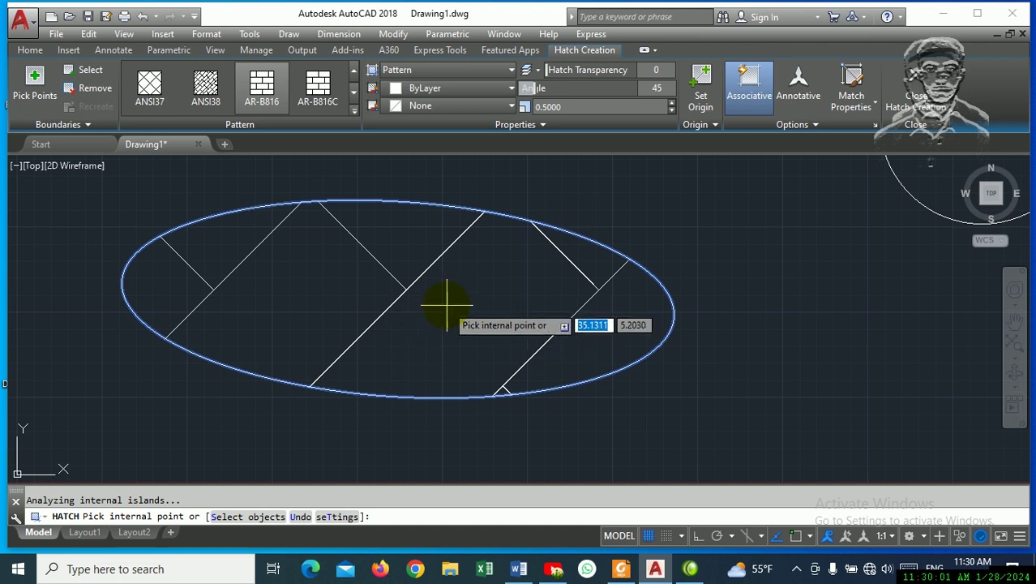
key(Escape)
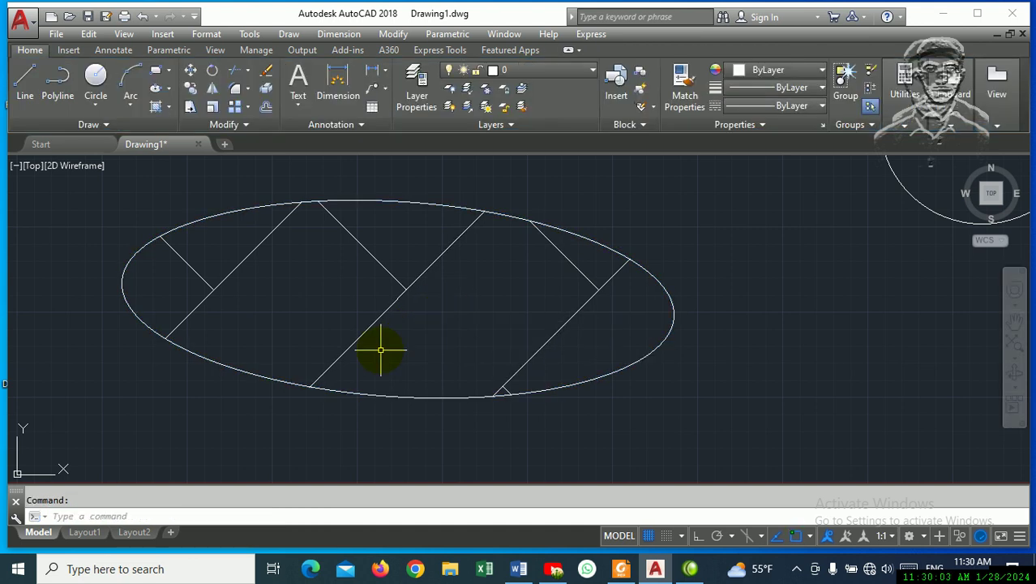
- Start a new hatch (H) inside the ellipse and reopen its settings with T
text(h)
key(Return)
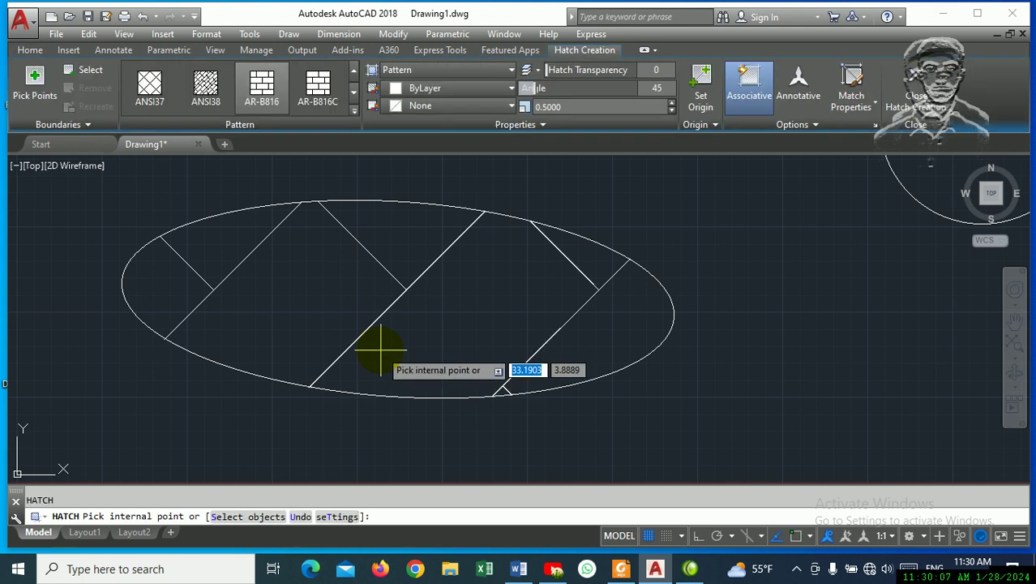
click(397, 351)
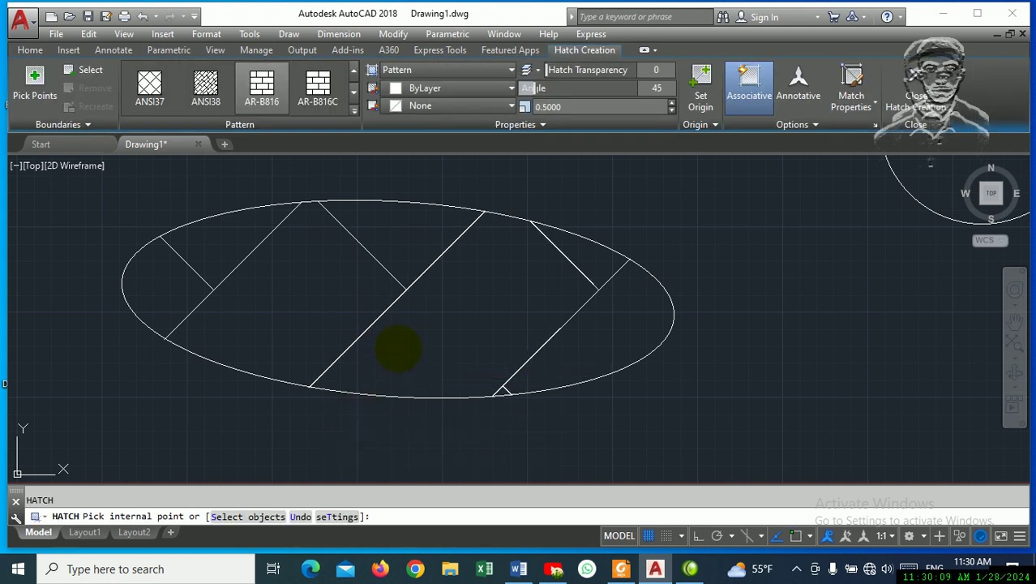
text(t)
key(Return)
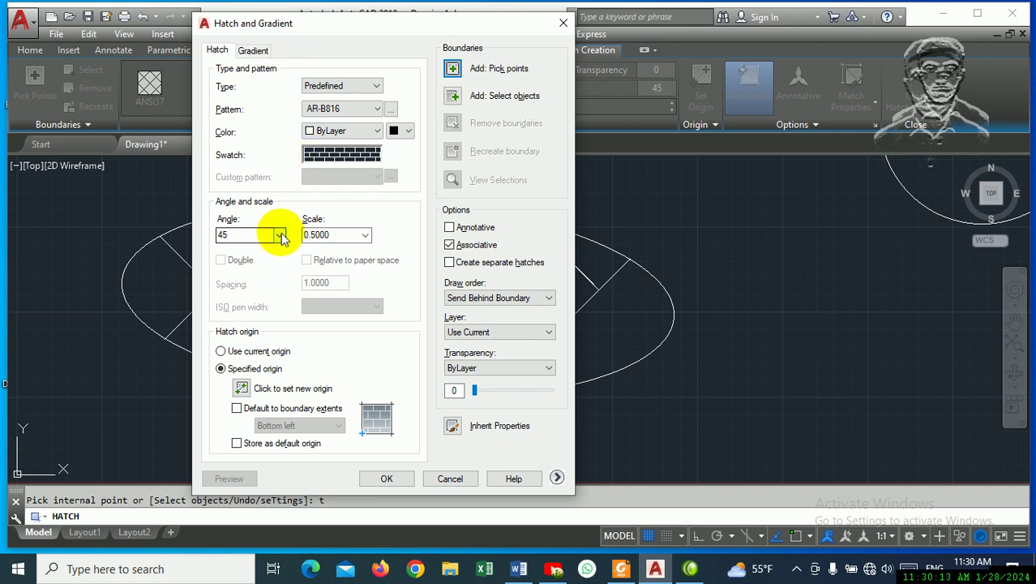
- Reset the hatch angle to 0 and the scale to 1.0000
click(277, 234)
click(251, 250)
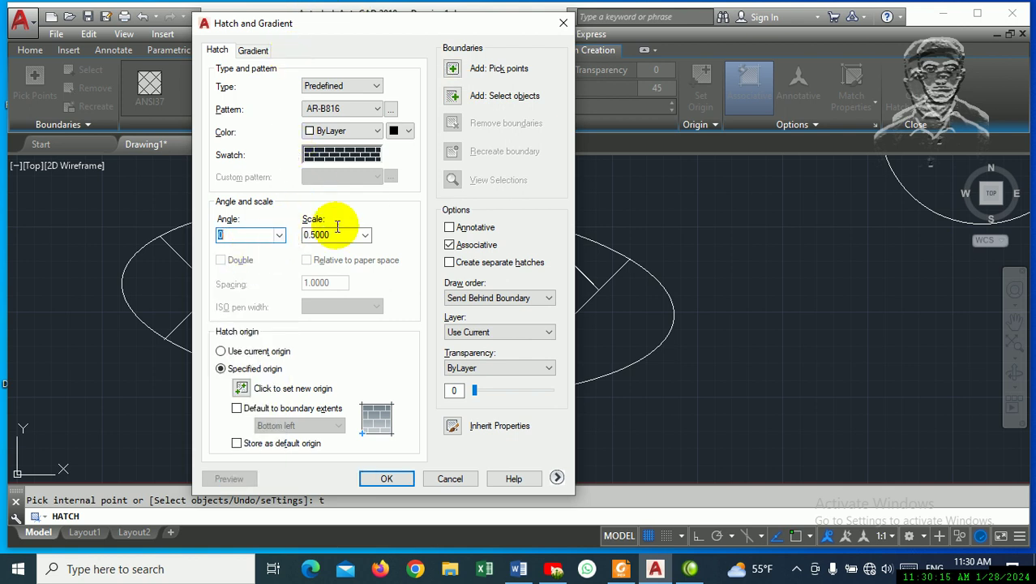
click(364, 236)
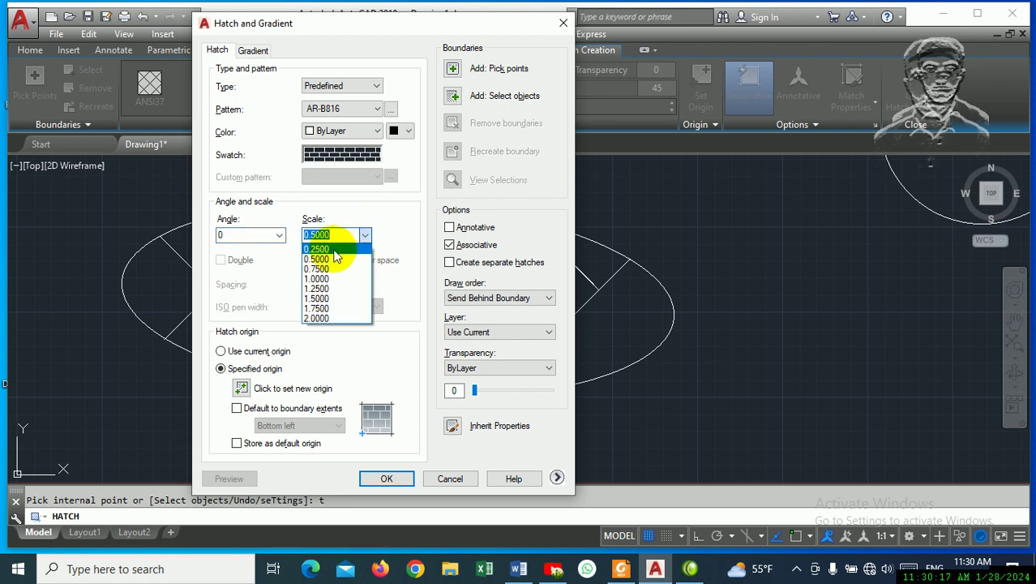
click(332, 279)
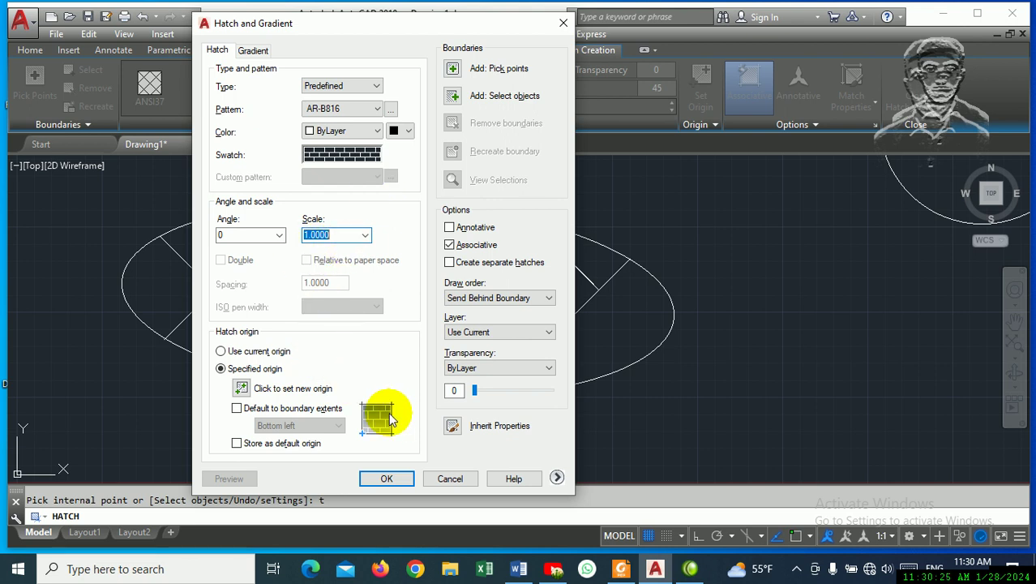
- Accept the settings, preview a hatch inside the circle, then cancel it with Esc
click(388, 481)
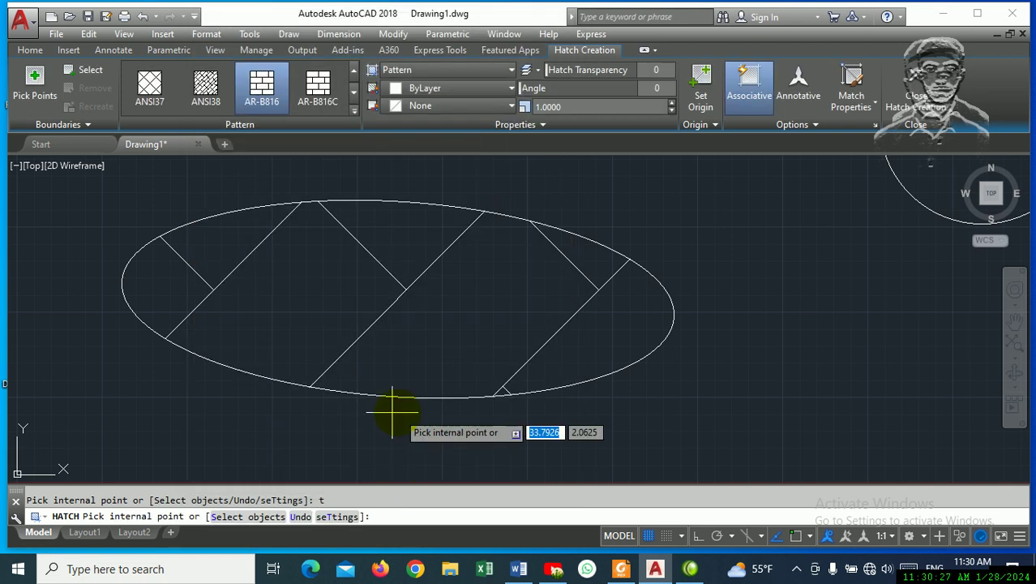
scroll(275, 440, down, 4)
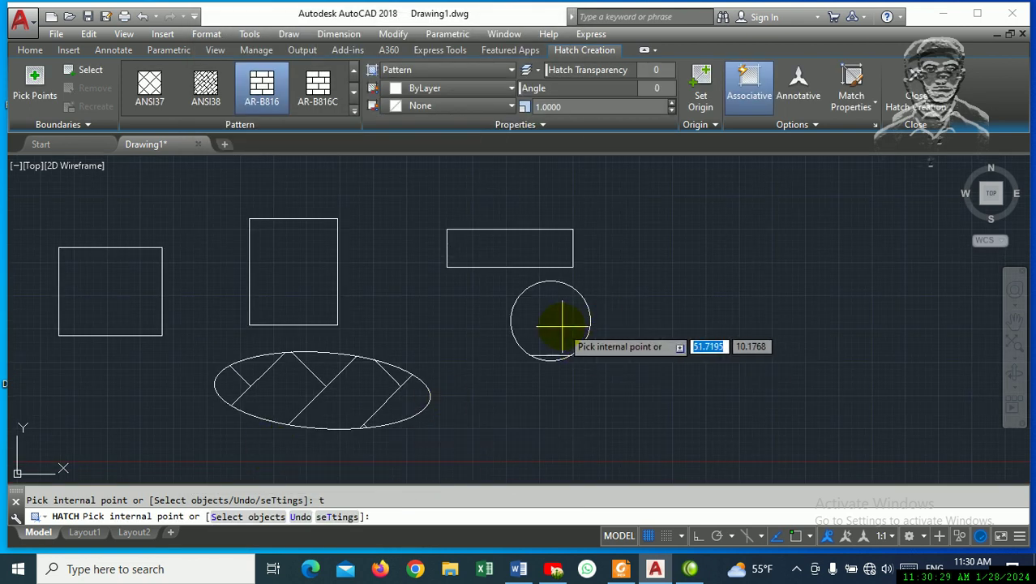
click(562, 327)
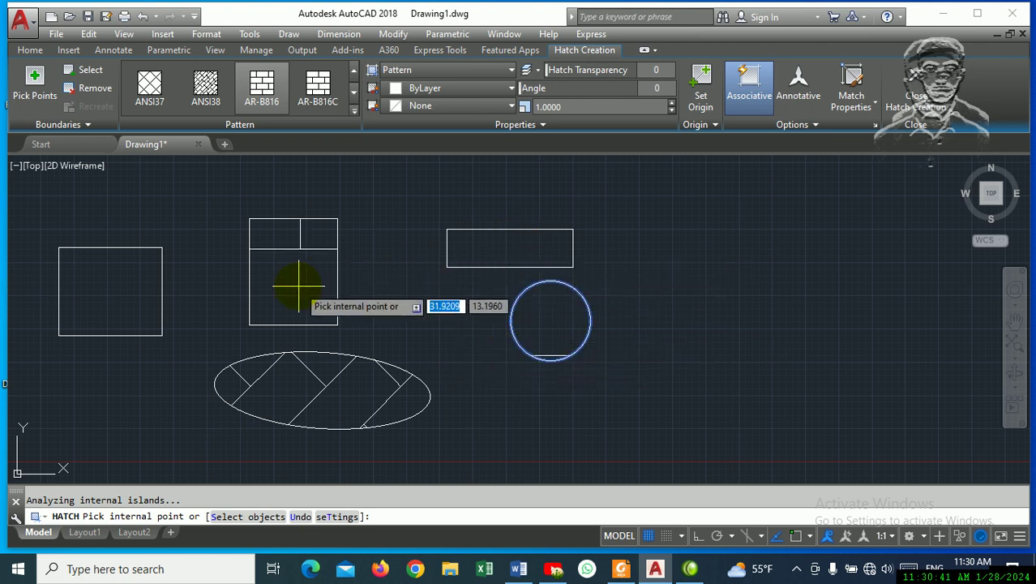
key(Escape)
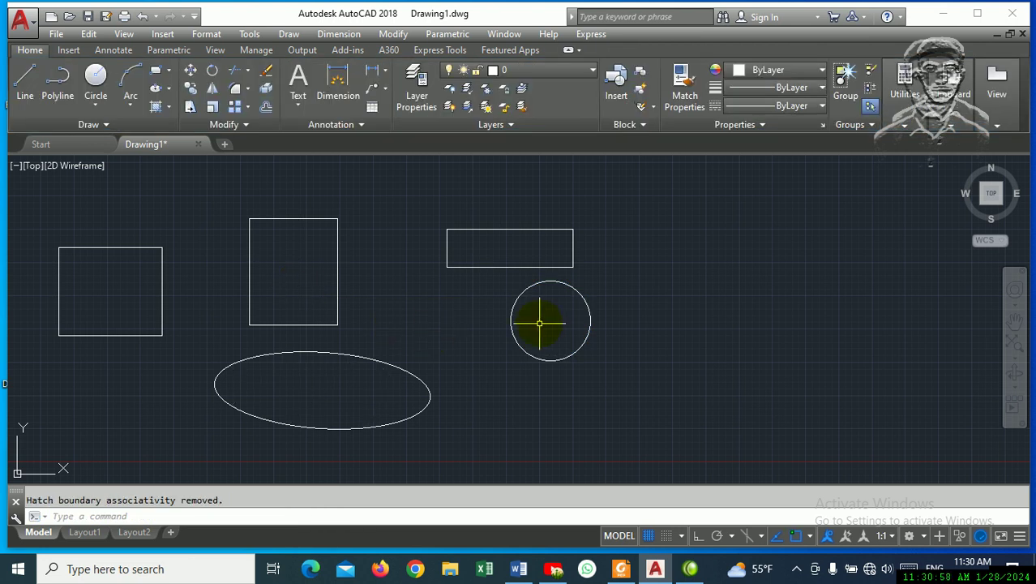
- Start a hatch inside the tall rectangle and open the full Hatch and Gradient settings
text(h)
key(Return)
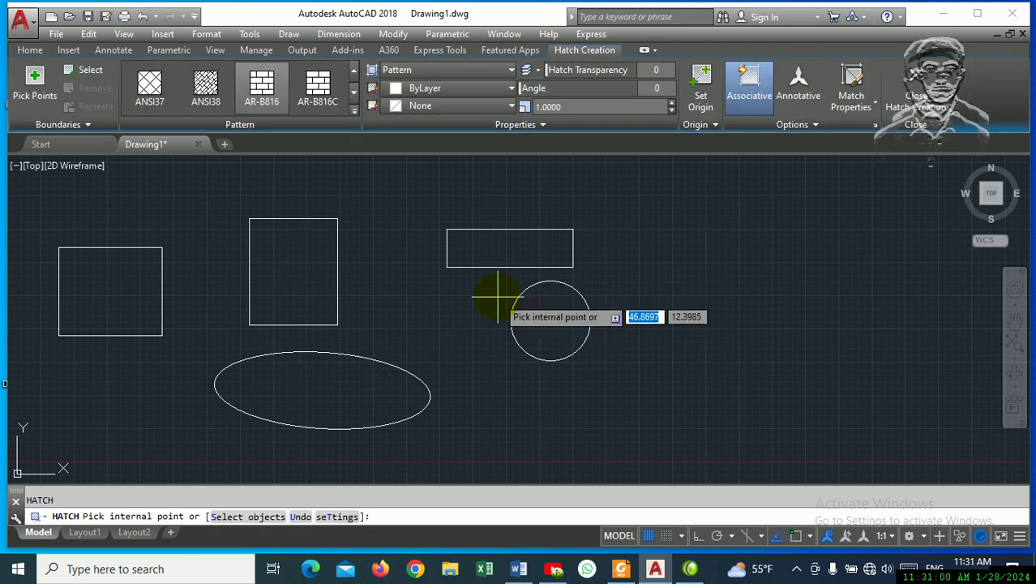
click(316, 243)
text(t)
key(Return)
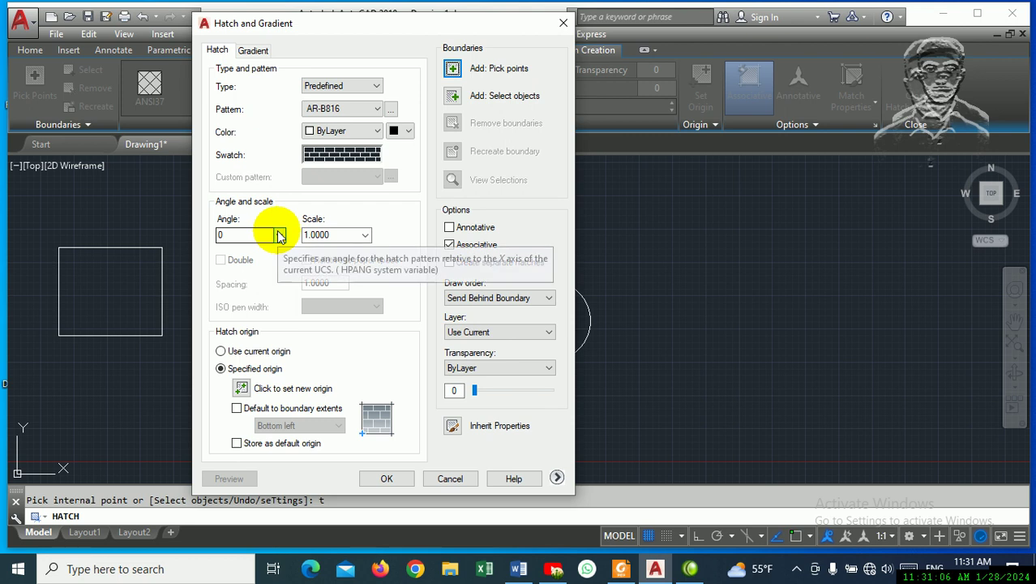
- Set the brick pattern scale to 0.2500, keeping the Predefined type
click(363, 235)
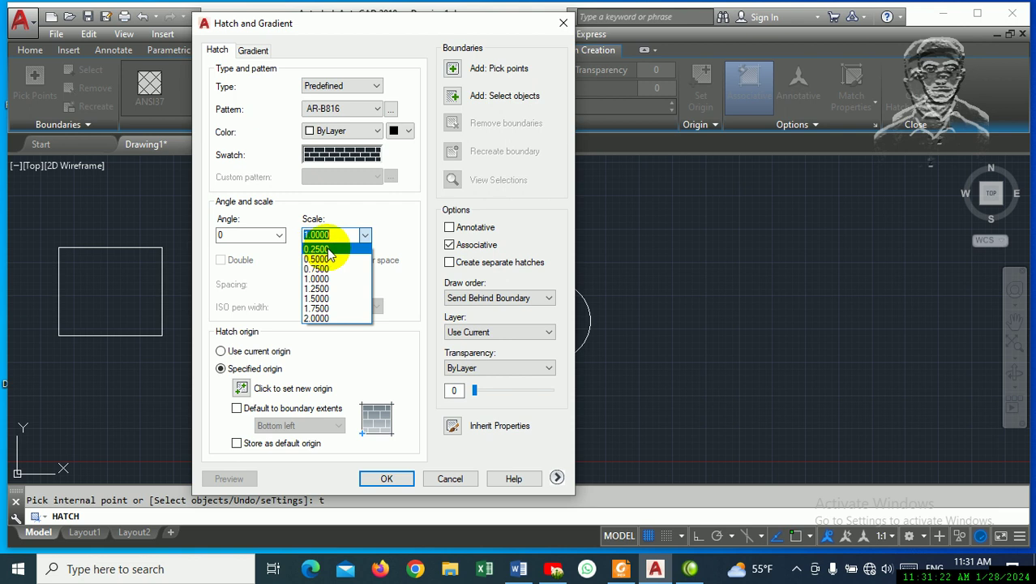
click(319, 249)
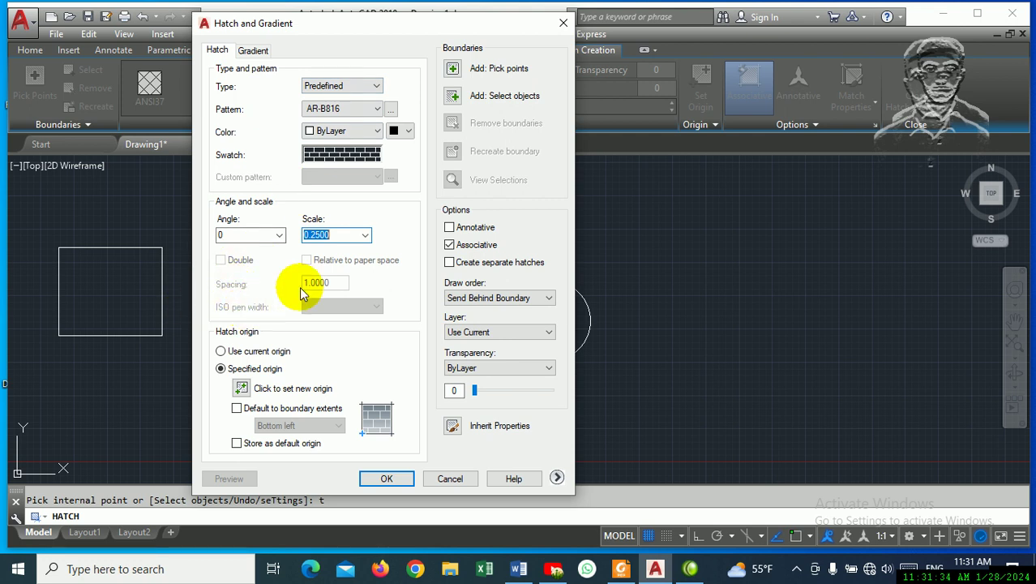
click(366, 88)
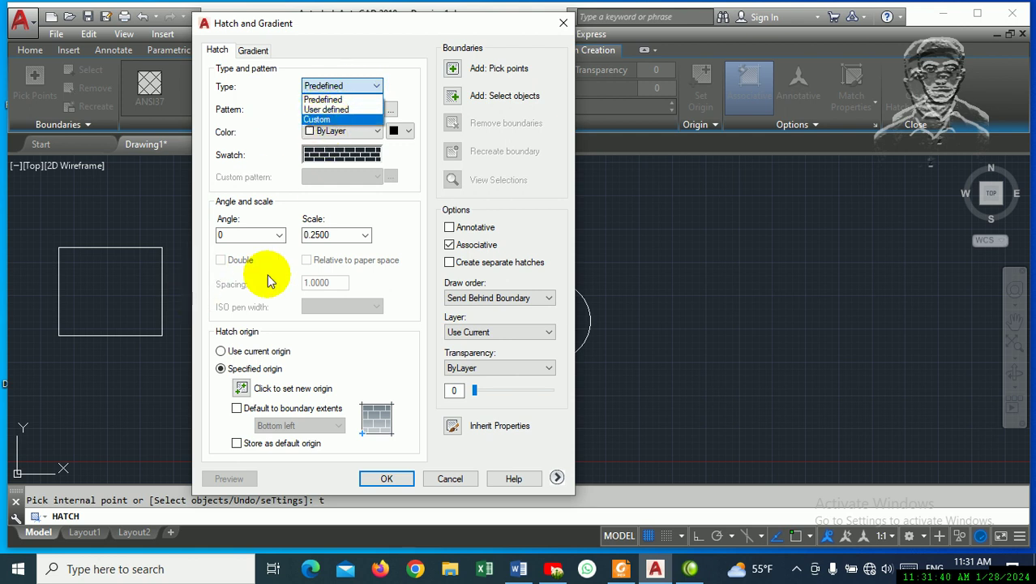
click(410, 86)
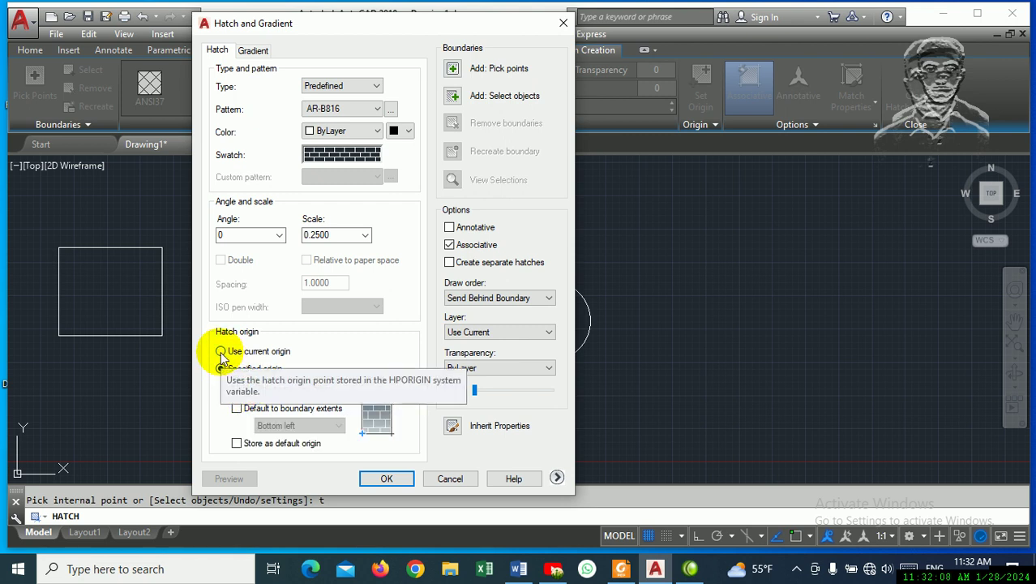
- Fill the wide top rectangle with 0.2500 bricks using the current origin, then clear the prompt
click(221, 352)
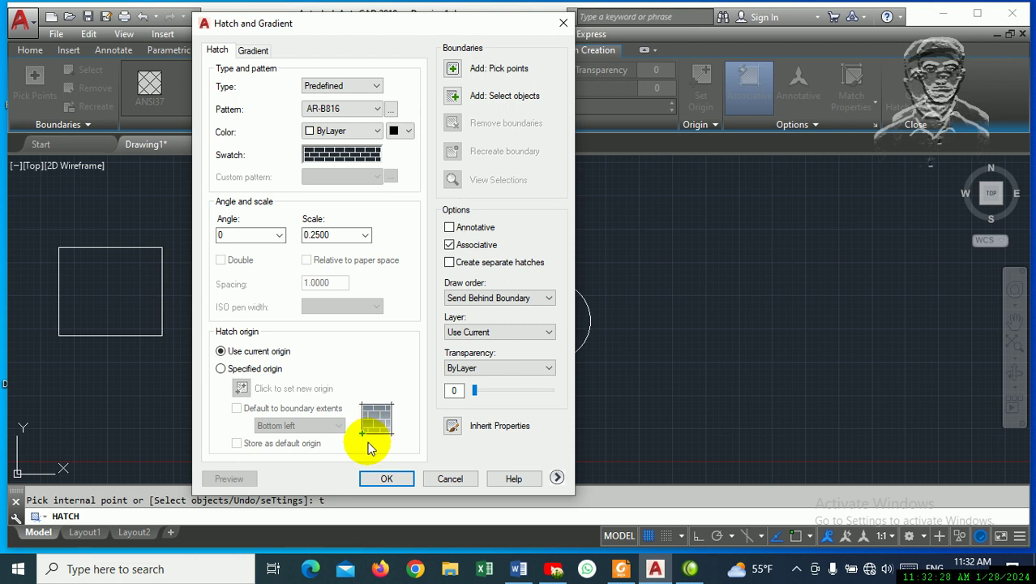
click(387, 478)
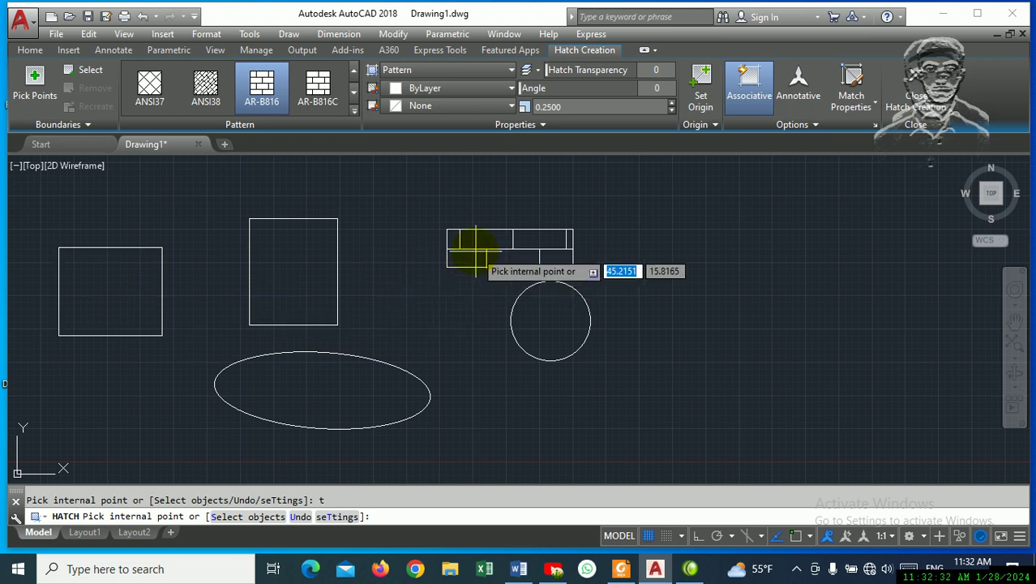
click(487, 251)
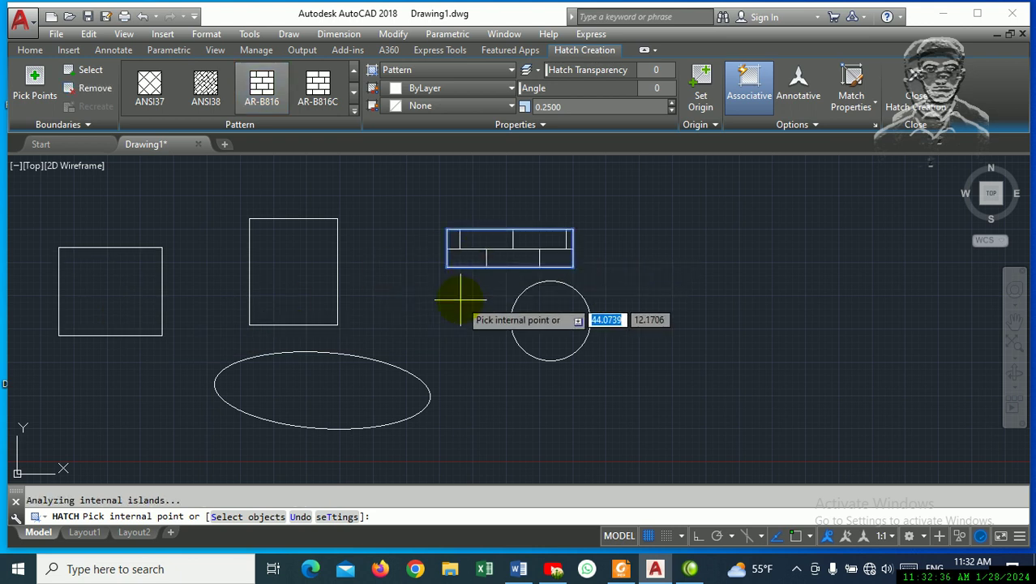
key(Return)
scroll(448, 276, up, 4)
scroll(447, 275, down, 2)
key(Escape)
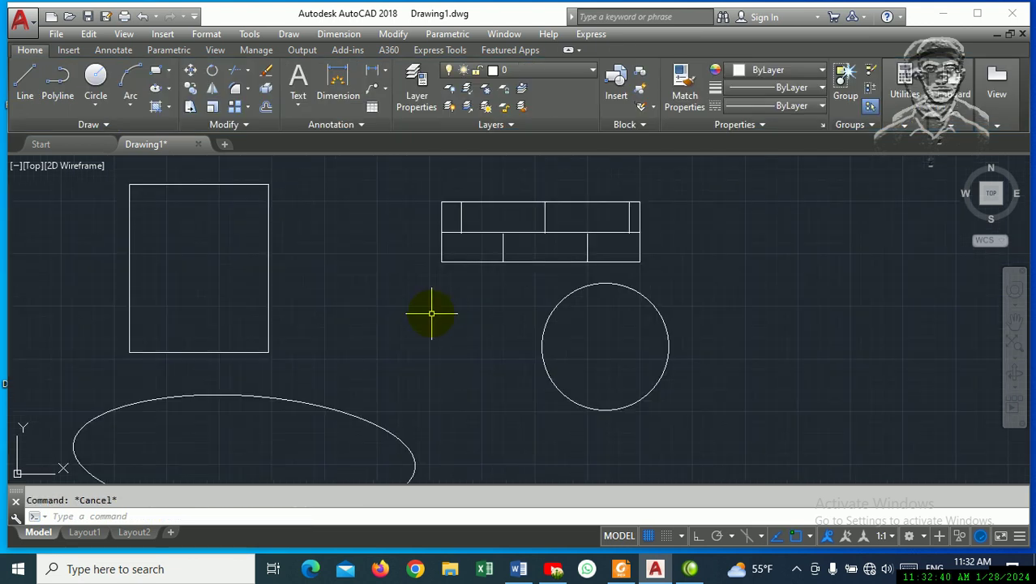
- Start a new hatch (H) and open its Hatch and Gradient settings with T
text(h)
key(Return)
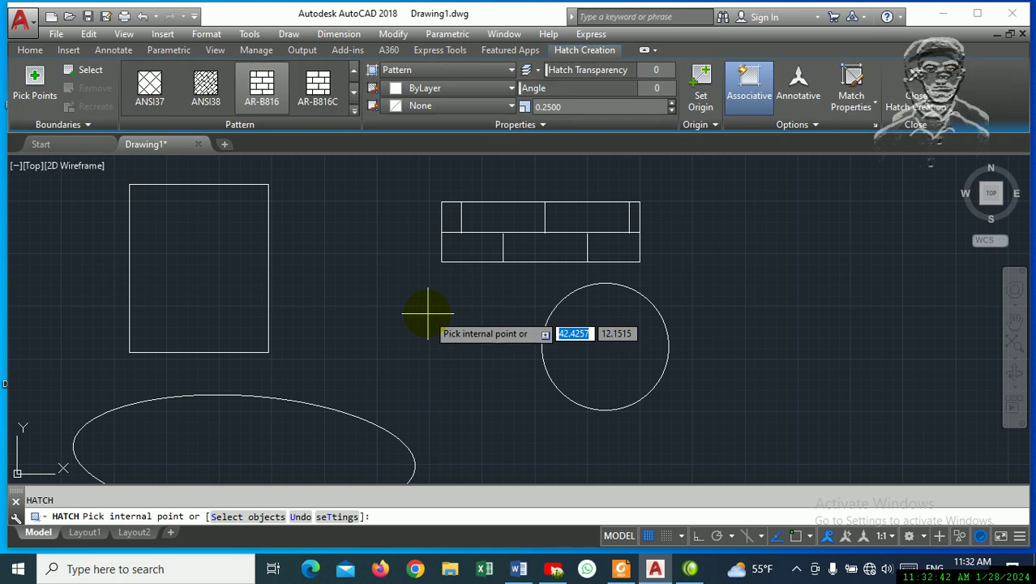
click(426, 313)
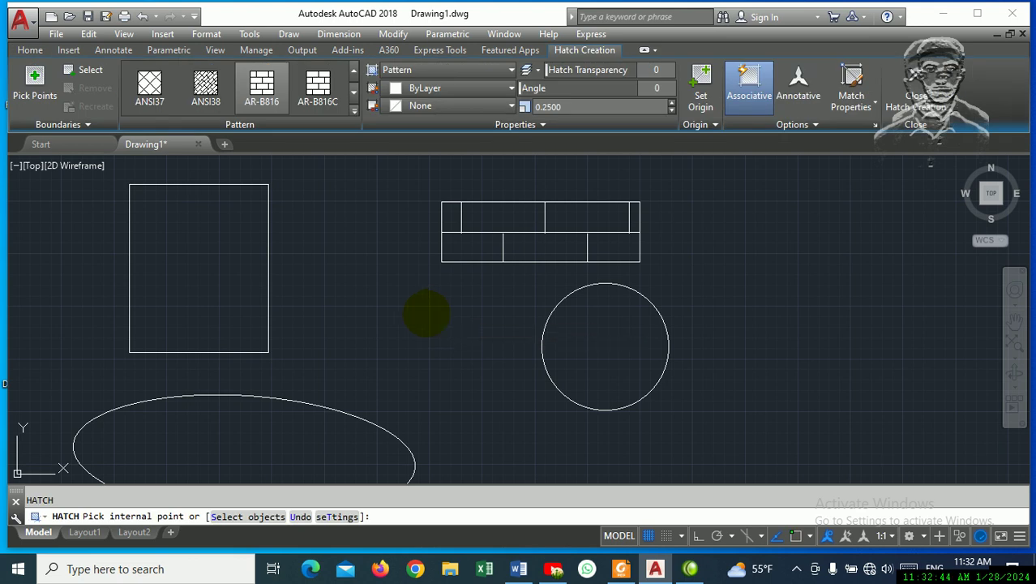
text(t)
key(Return)
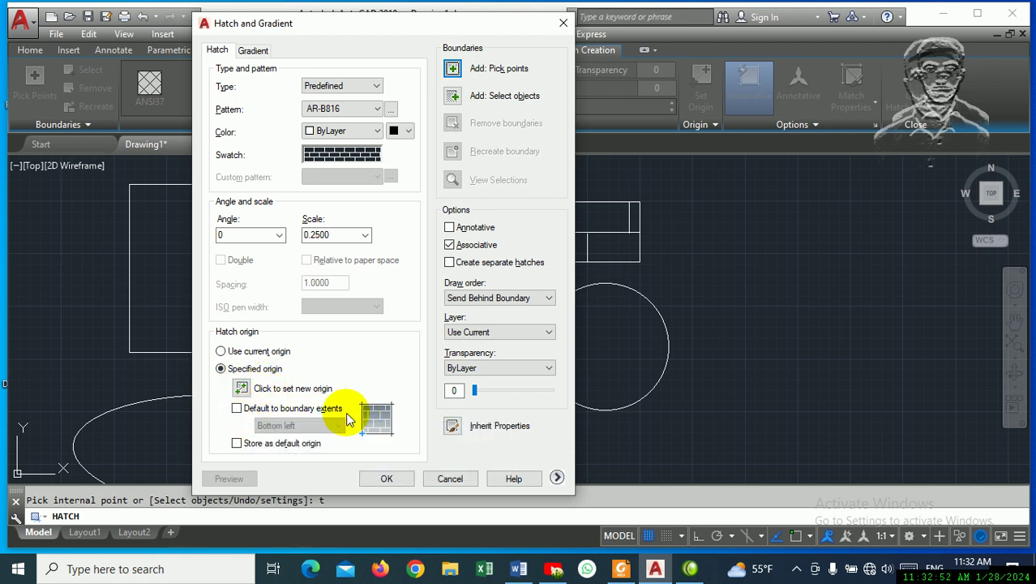
- Anchor the hatch origin at the tall left rectangle's bottom-left corner and fill that rectangle
click(236, 409)
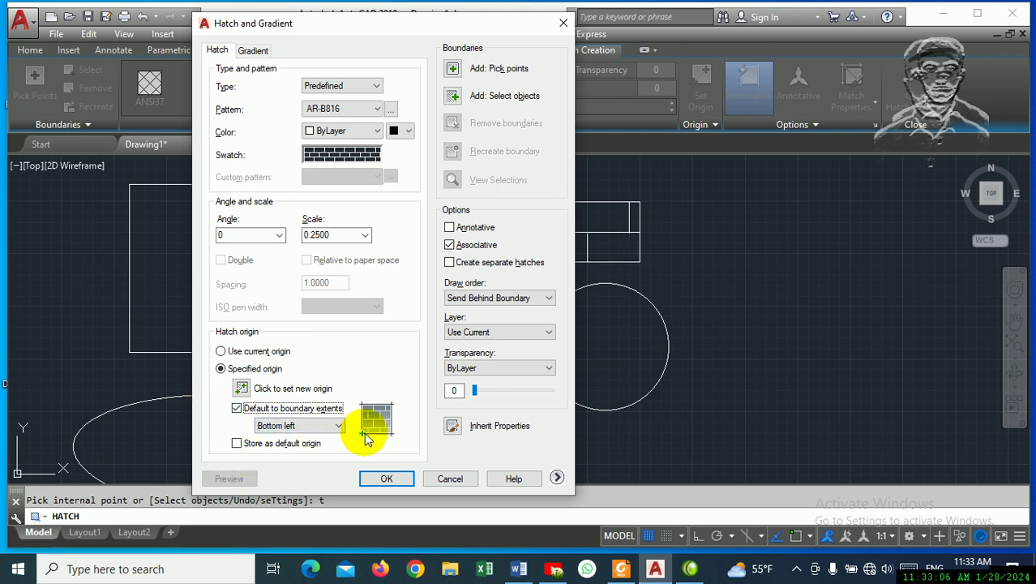
click(242, 388)
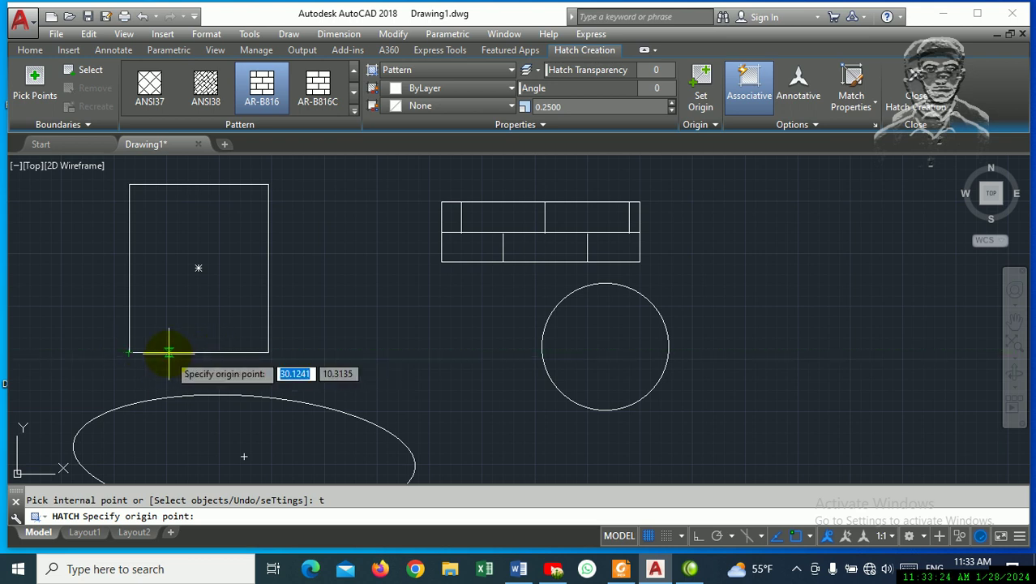
click(169, 352)
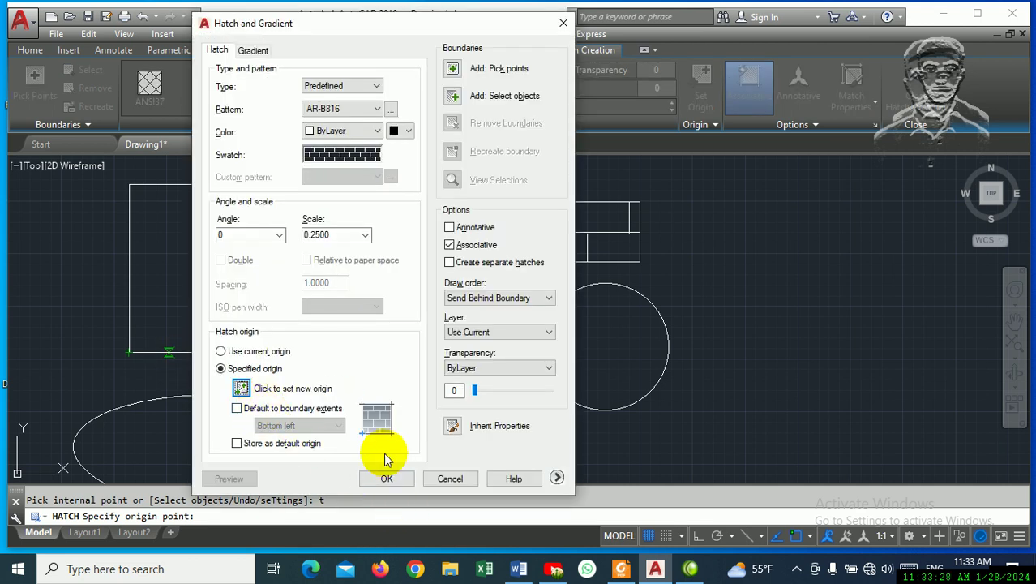
click(387, 478)
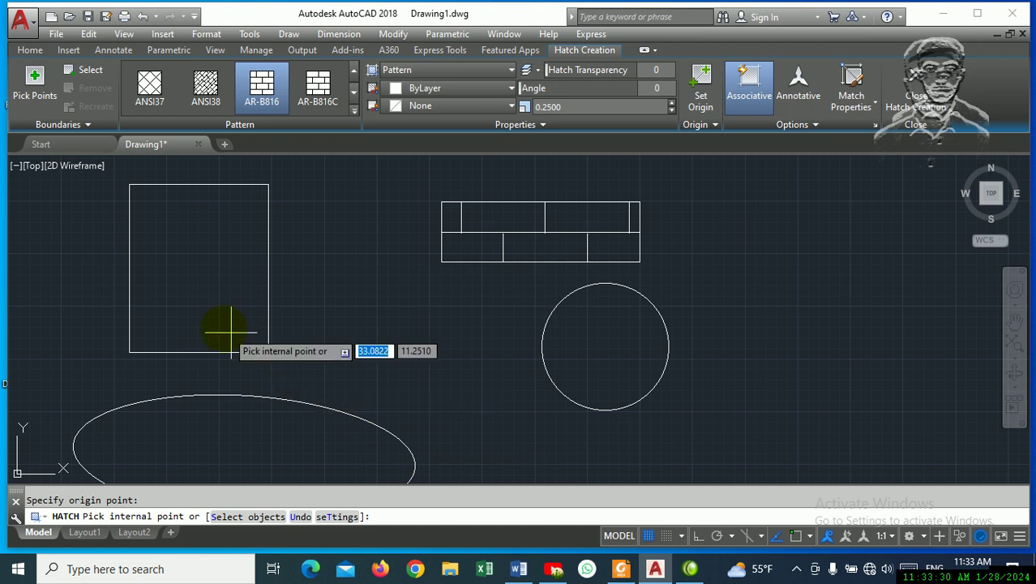
click(201, 295)
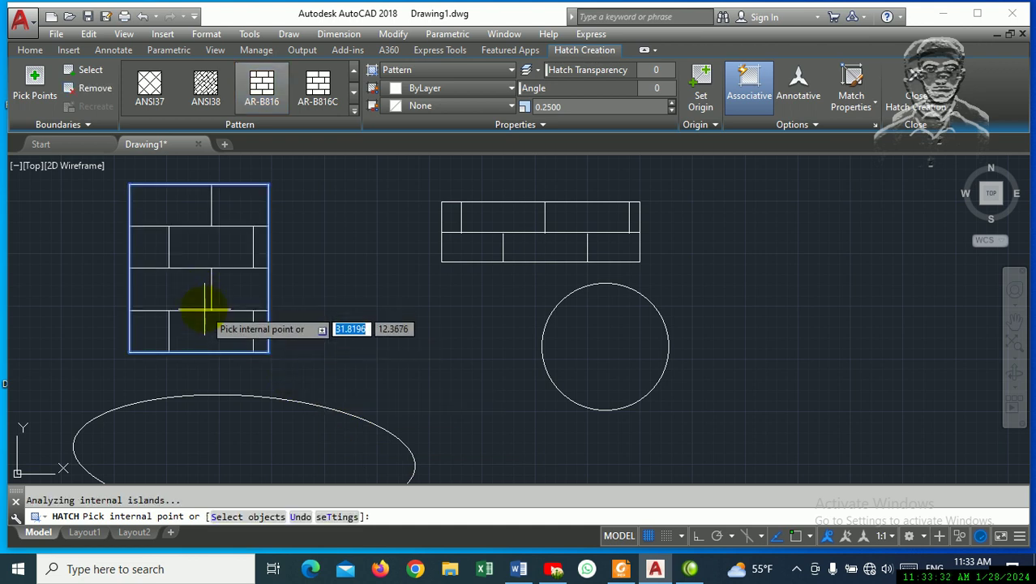
key(Return)
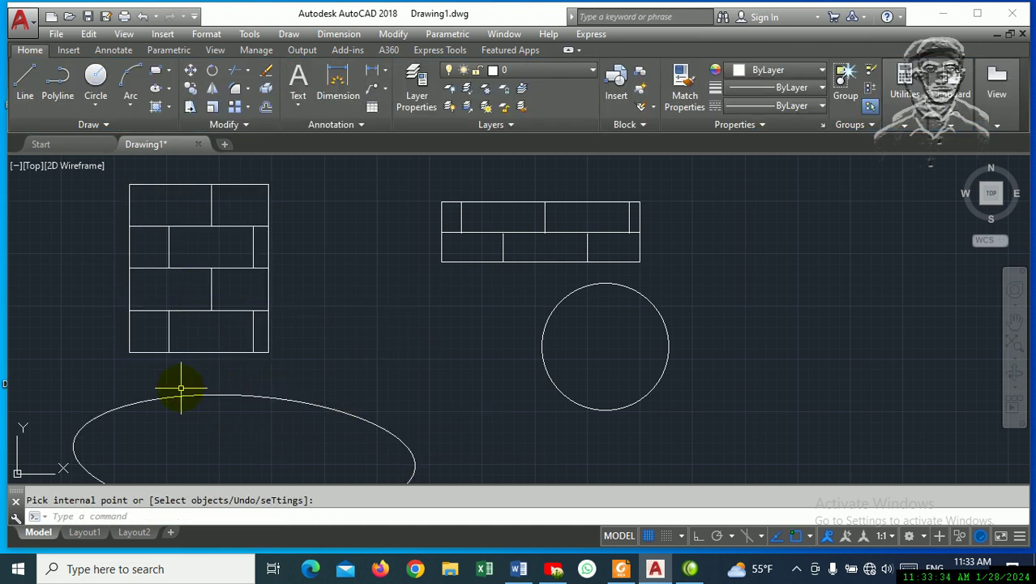
scroll(163, 350, up, 4)
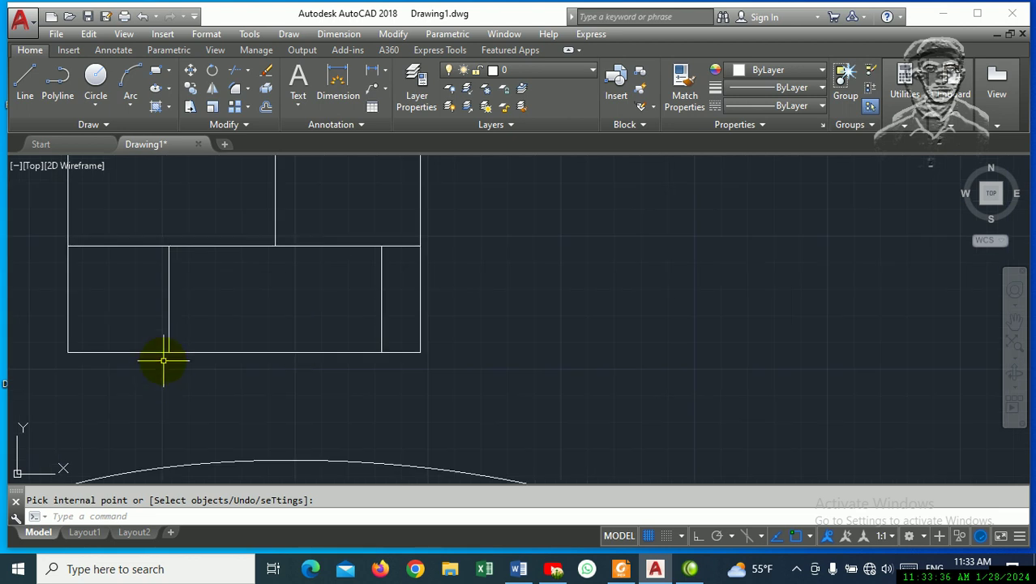
- Zoom the view in and out, then start another HATCH command for the brick pattern
scroll(164, 365, up, 2)
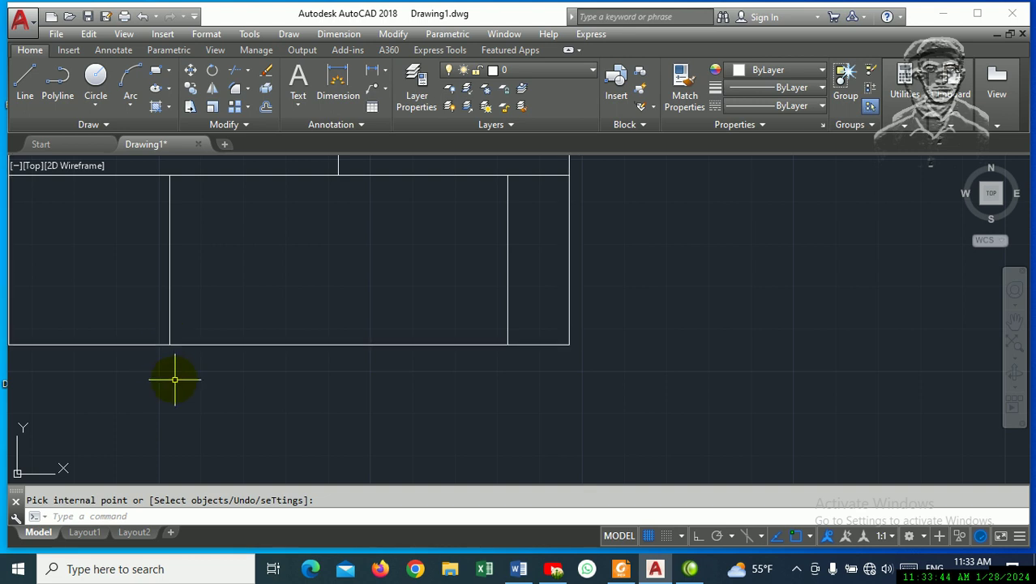
scroll(174, 381, down, 2)
text(H)
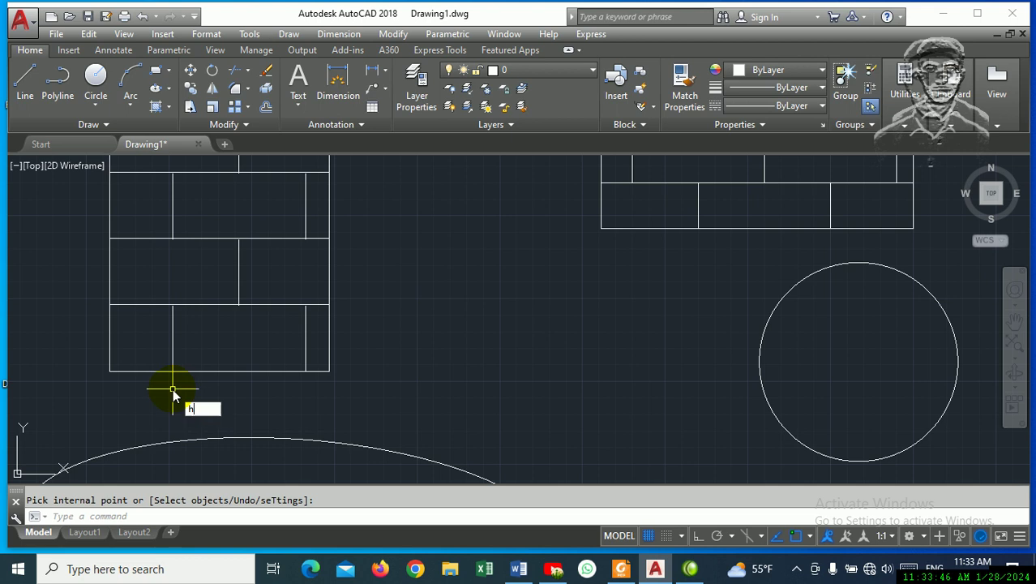
key(Return)
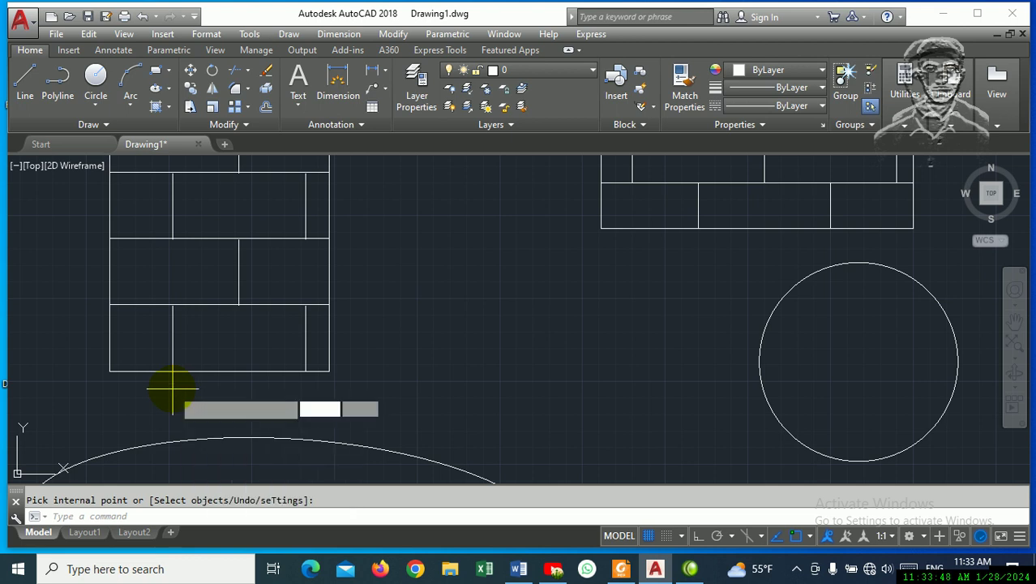
- Toggle the hatch origin options, then fill the circle with the AR-B816 brick hatch
click(172, 393)
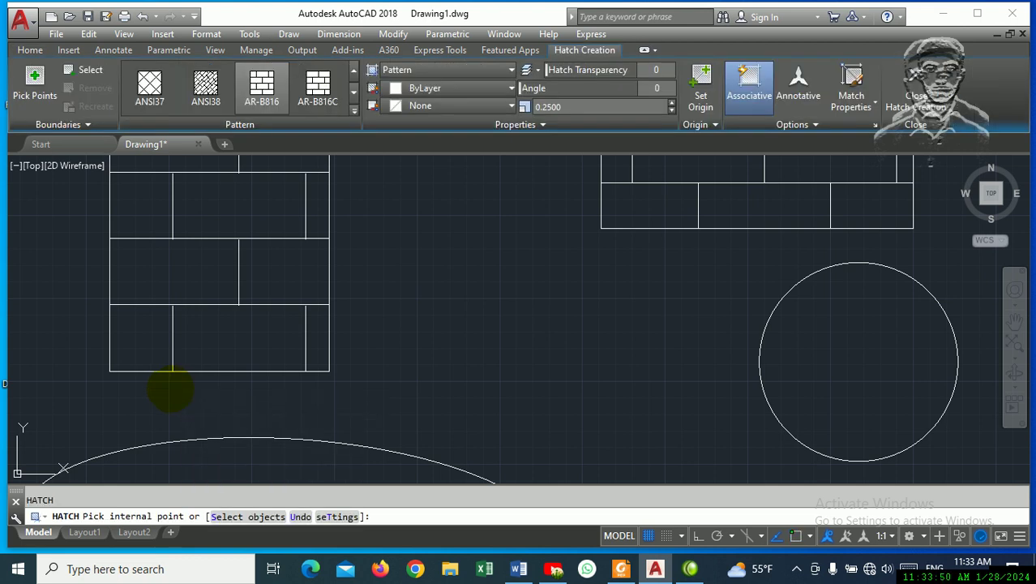
text(t)
key(Return)
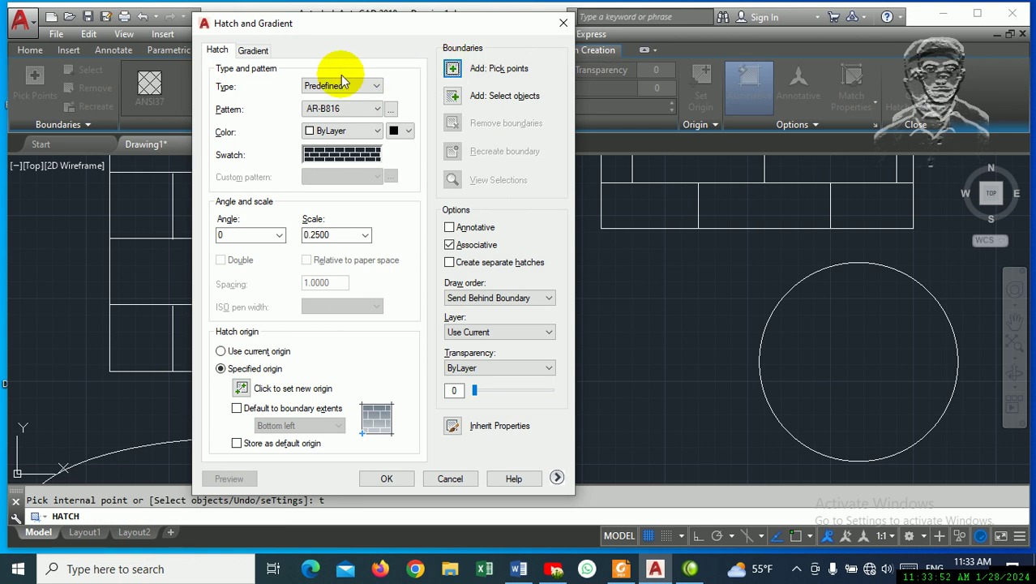
click(220, 351)
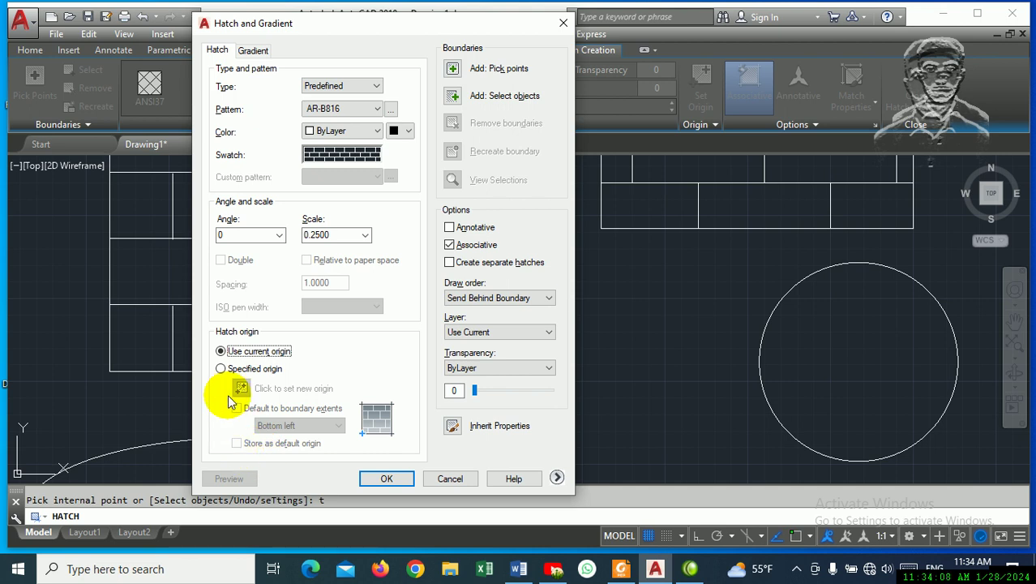
click(222, 369)
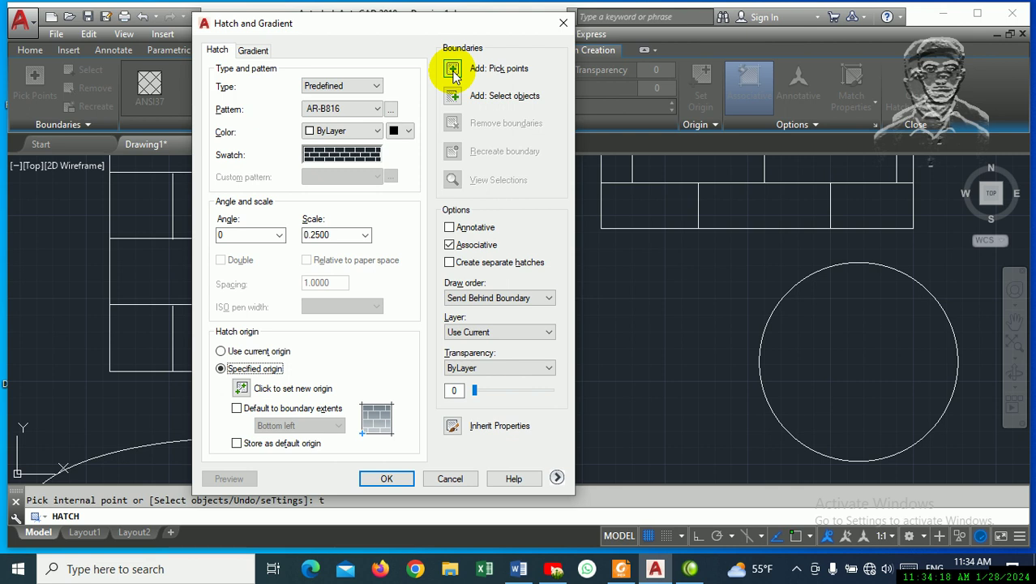
click(453, 70)
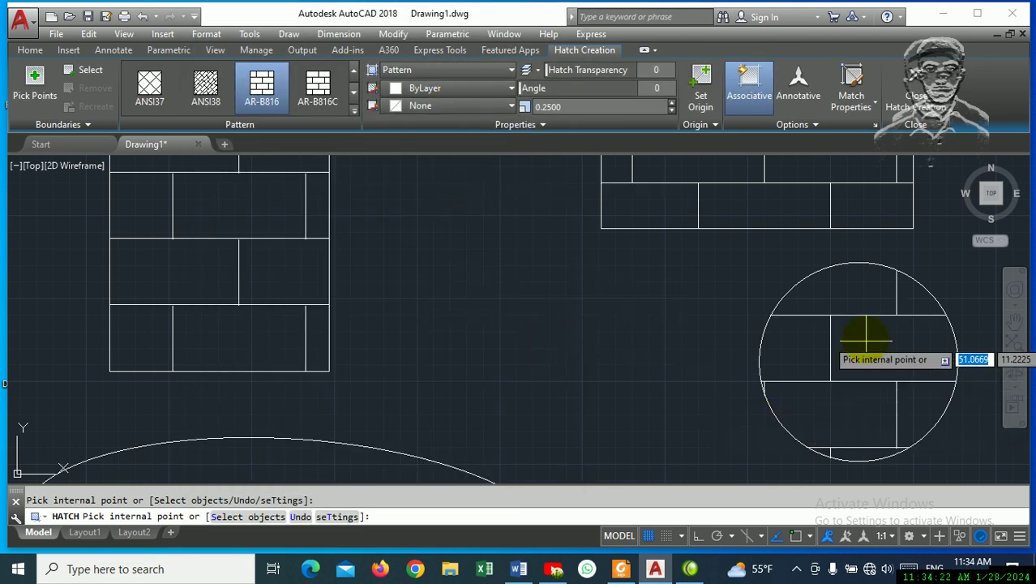
click(866, 339)
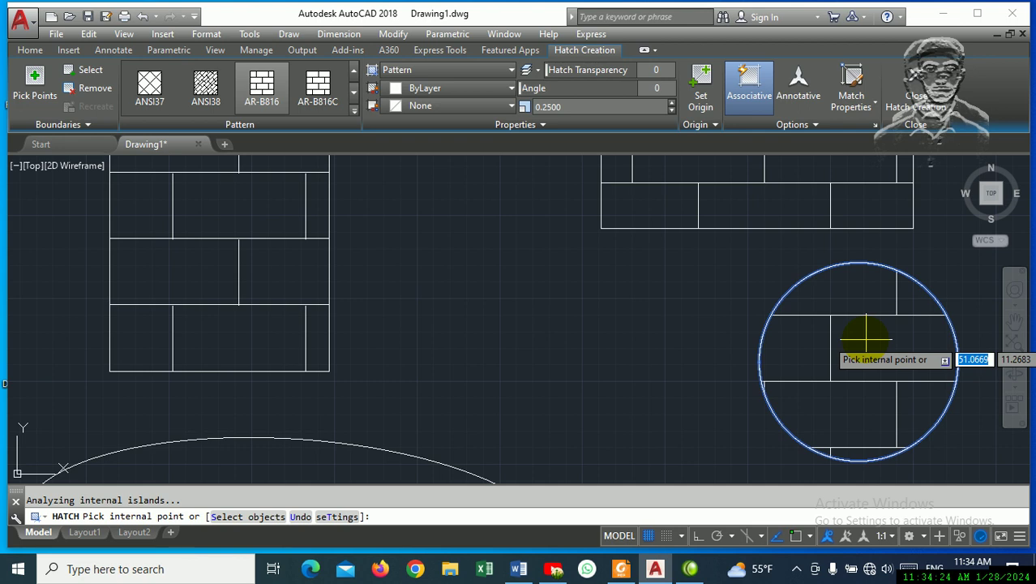
key(Escape)
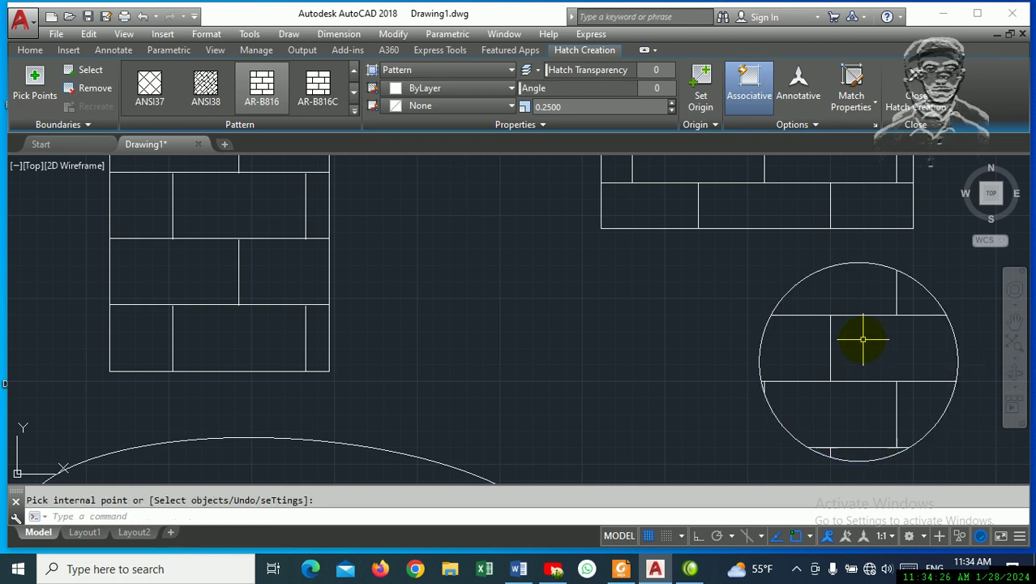
- Start HATCH again and open its full Hatch and Gradient settings
text(h)
key(Return)
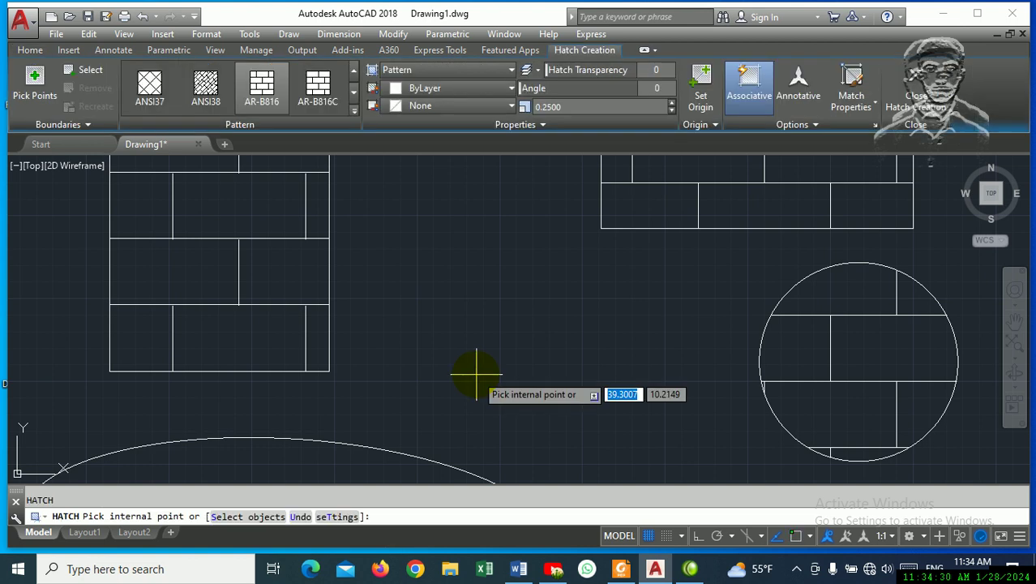
click(476, 375)
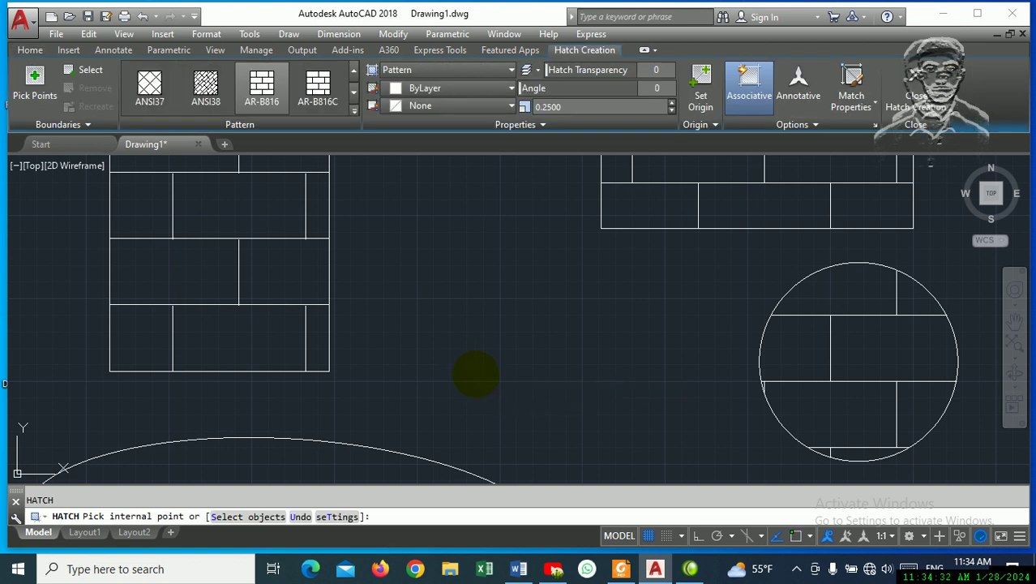
text(t)
key(Return)
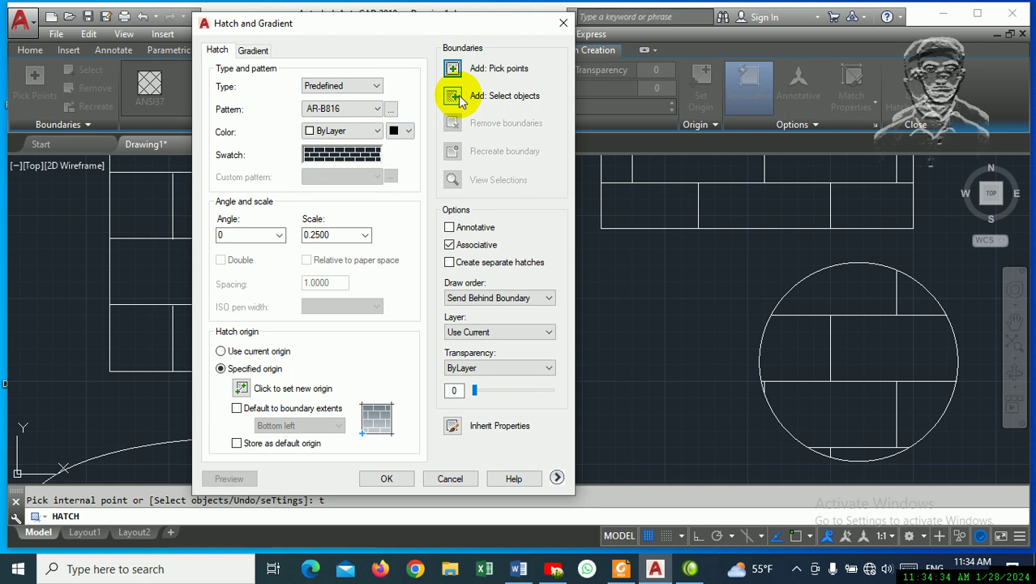
- Brick-hatch the left square by selecting it as a whole-object boundary
click(454, 95)
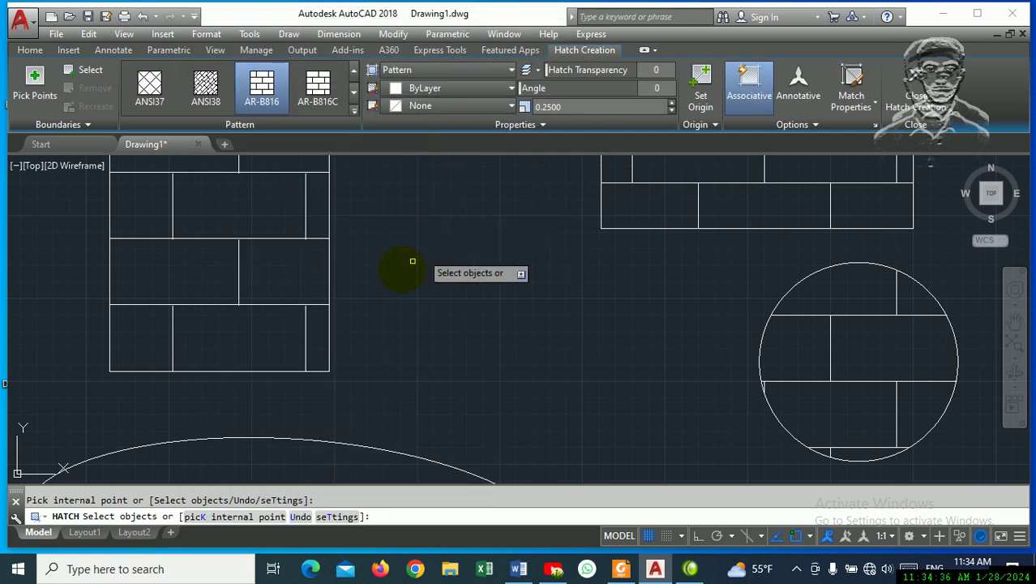
scroll(533, 193, down, 4)
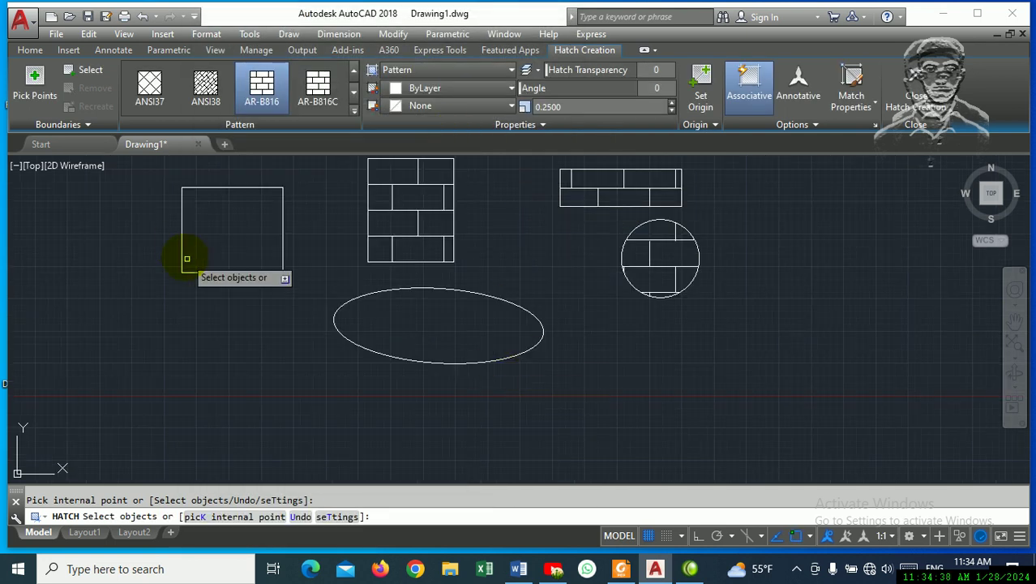
click(213, 272)
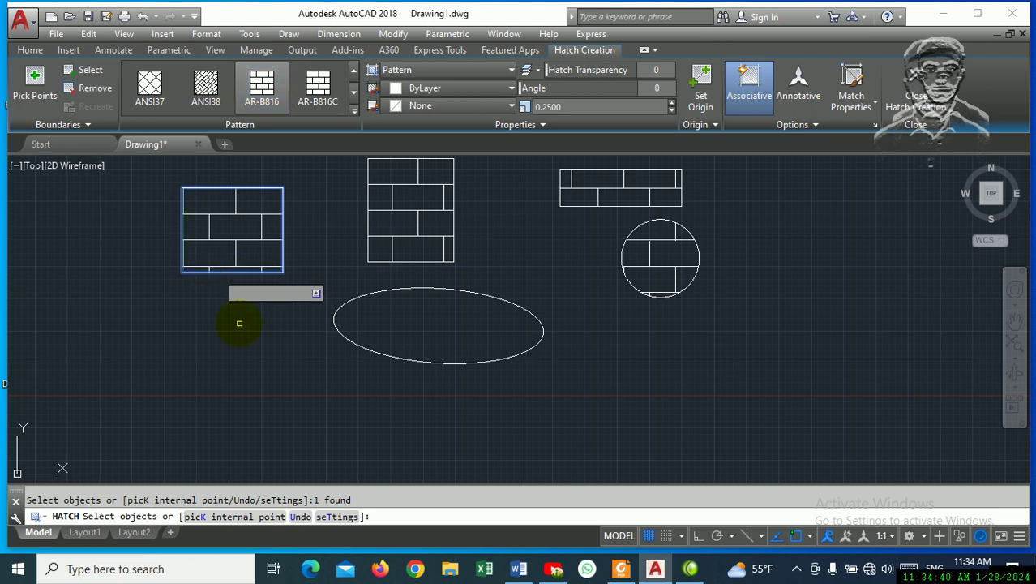
key(Return)
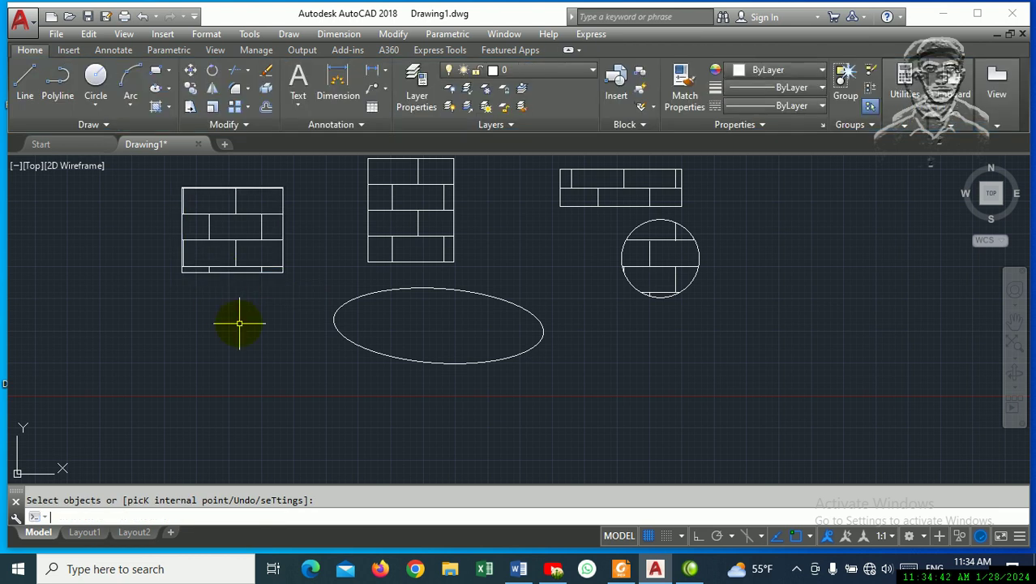
- Restart HATCH, move the Hatch and Gradient dialog left, then close it without applying
text(h)
key(Return)
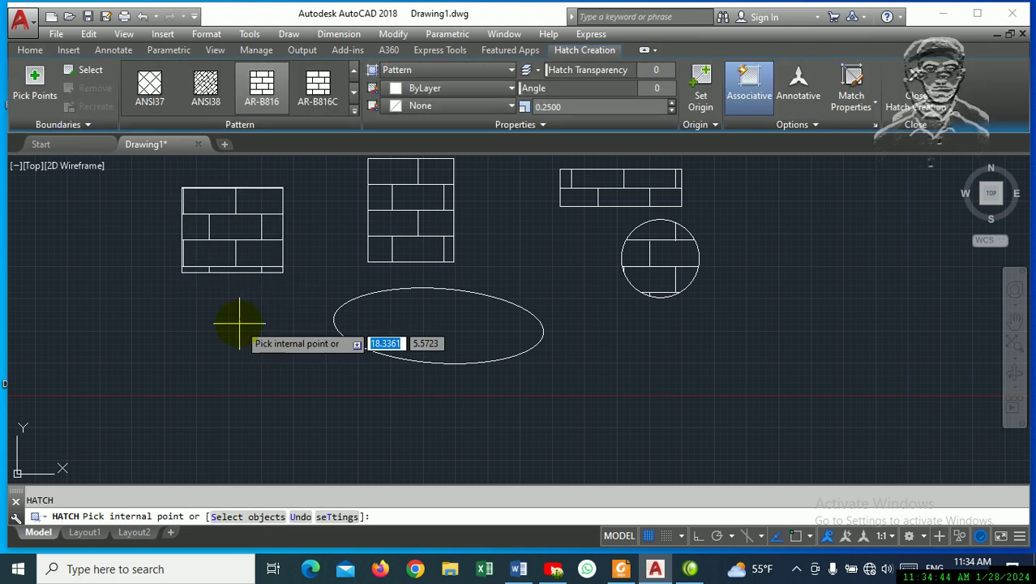
text(t)
key(Return)
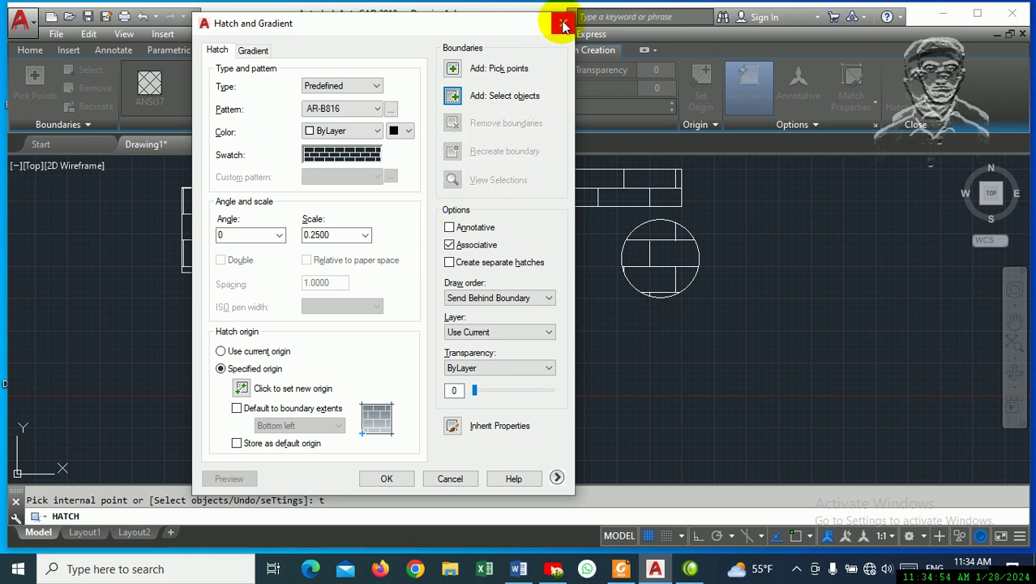
drag(502, 23, 439, 36)
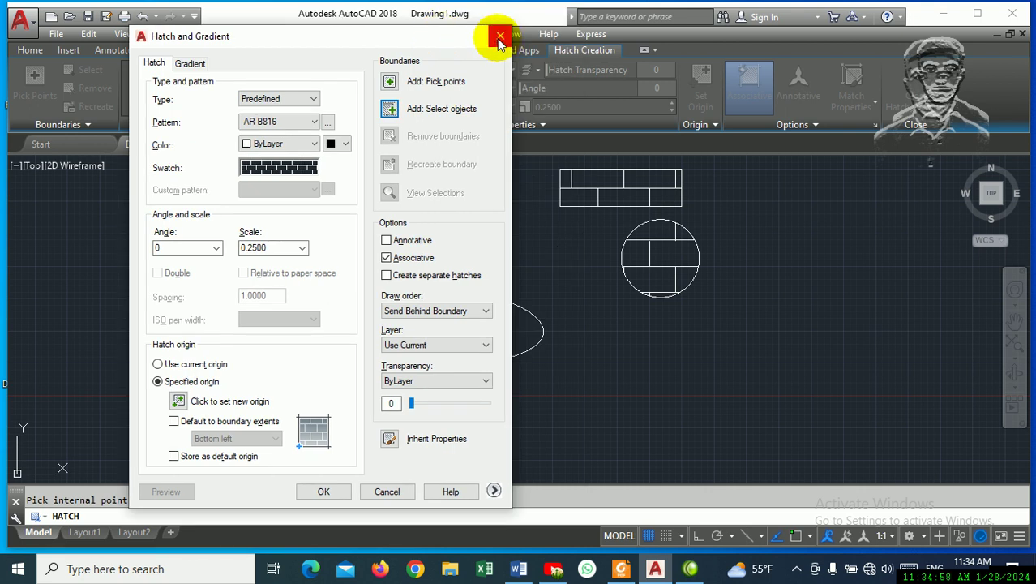
click(500, 38)
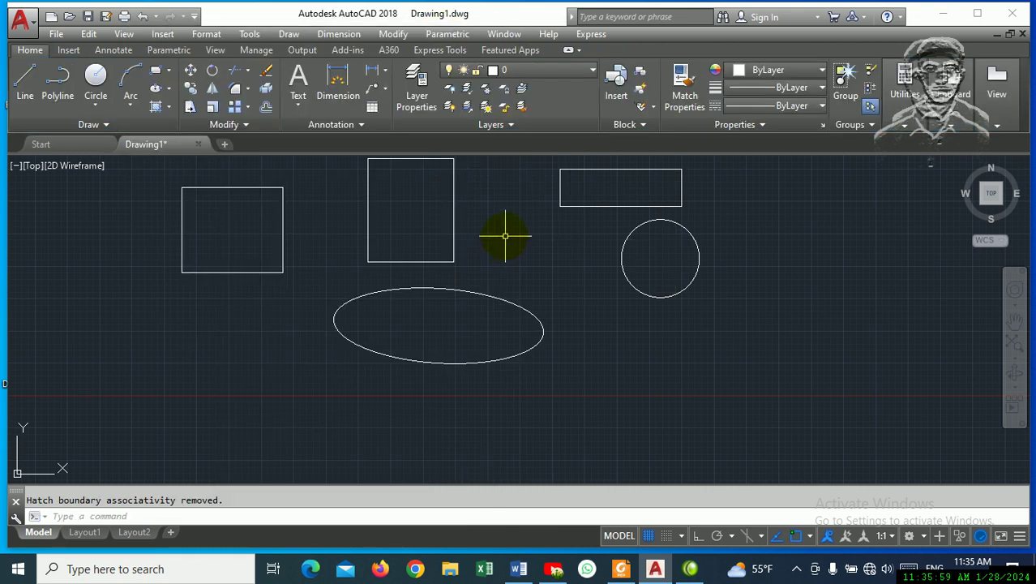
- Start a hatch using the tall rectangle as its boundary and open the settings
text(h)
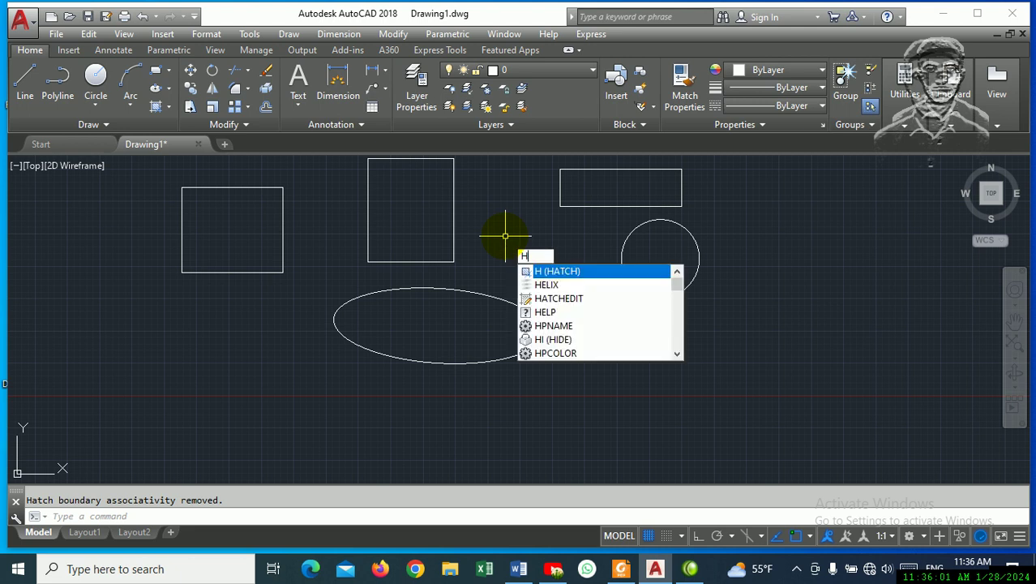
key(Return)
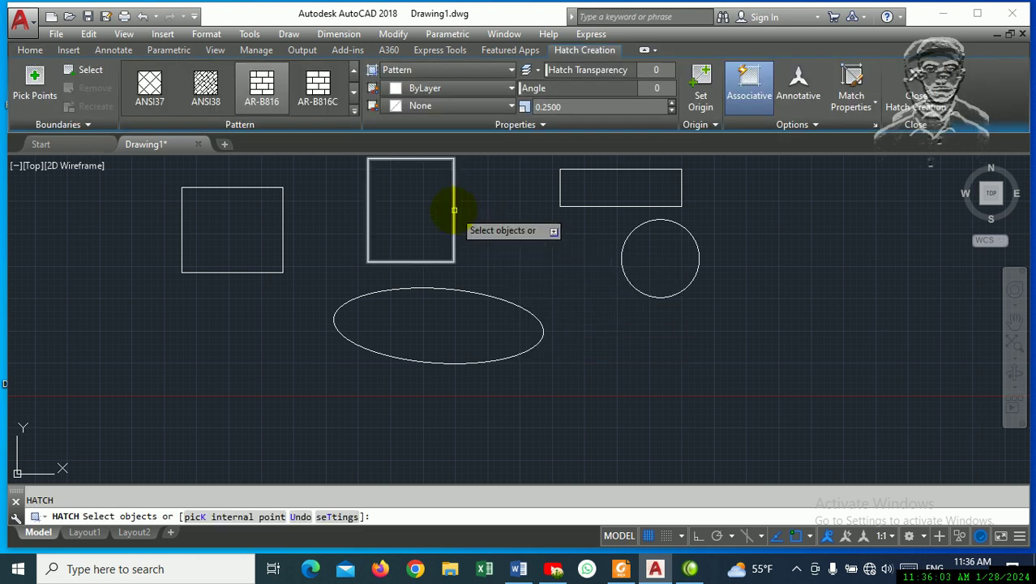
click(454, 210)
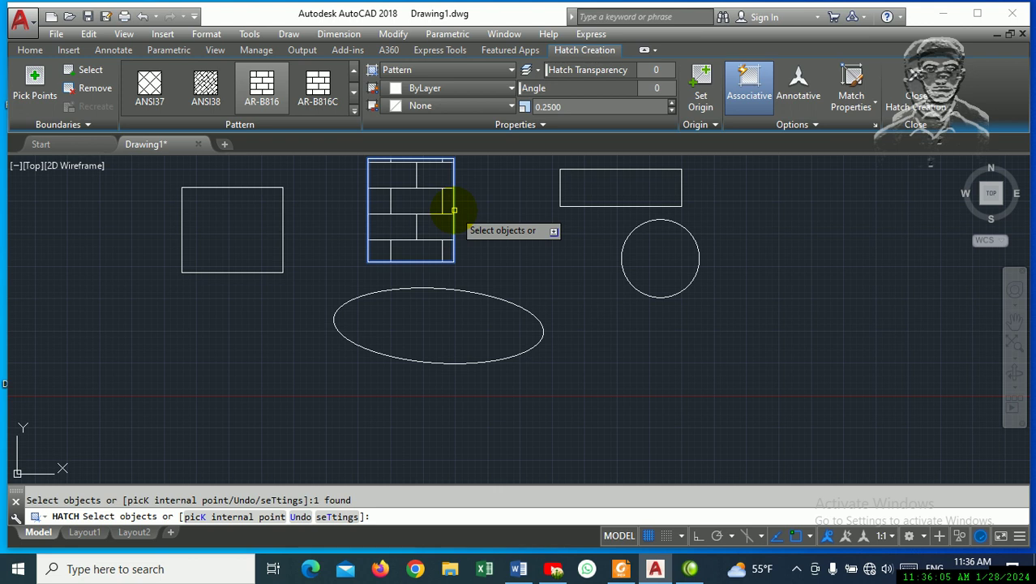
text(t)
key(Return)
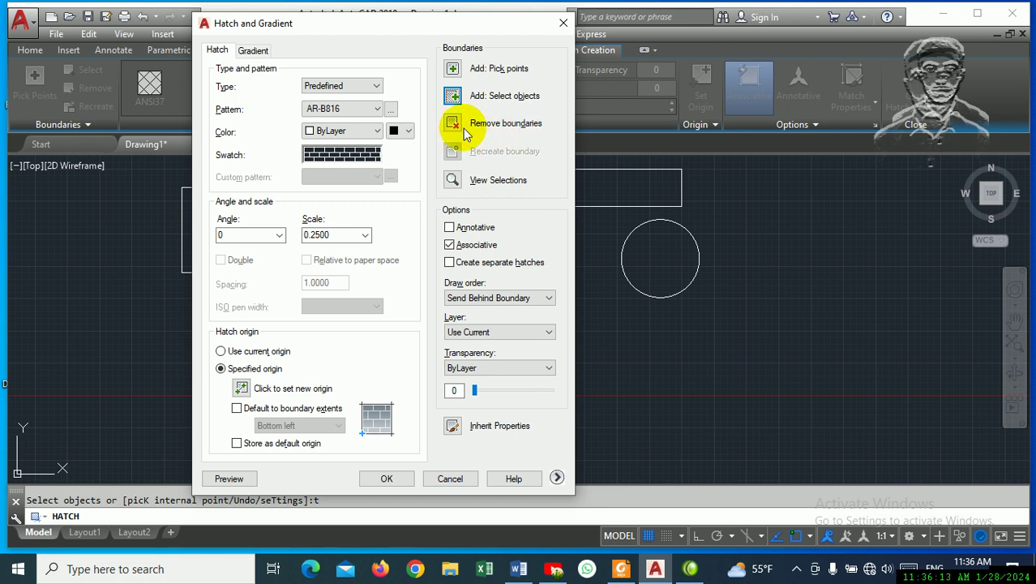
- Remove the tall rectangle from the hatch boundaries and reopen the settings
click(459, 125)
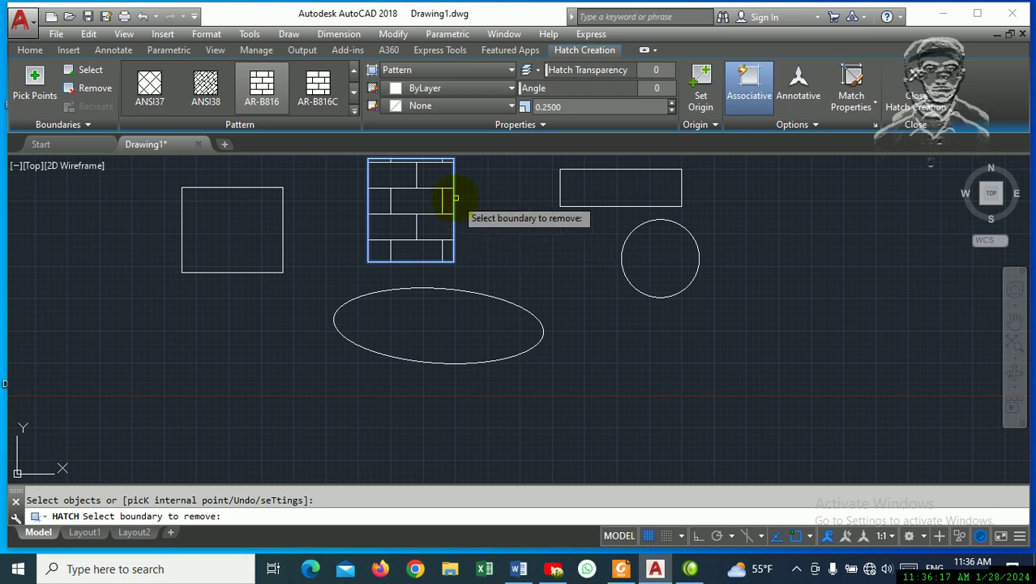
click(452, 193)
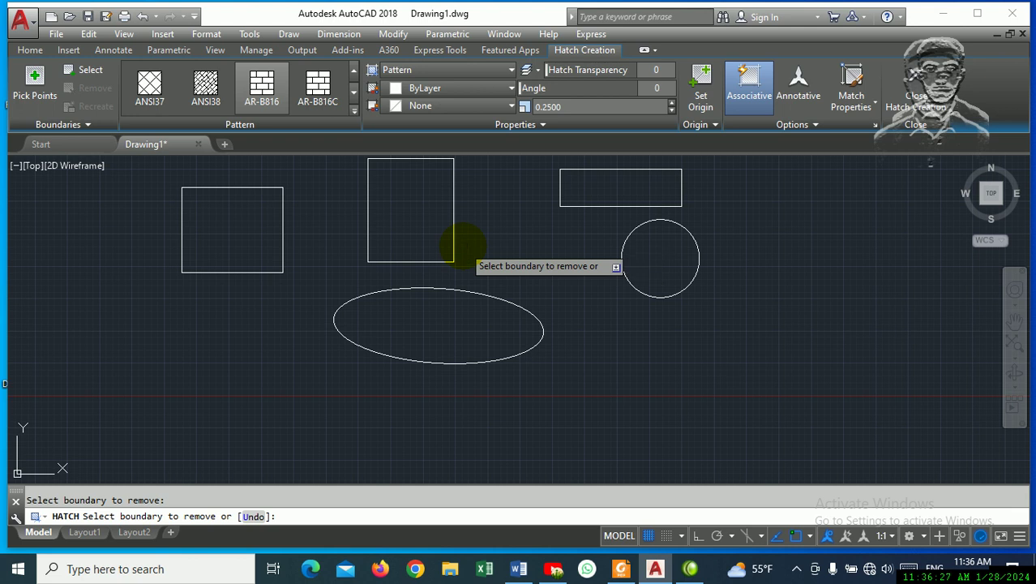
text(t)
key(Return)
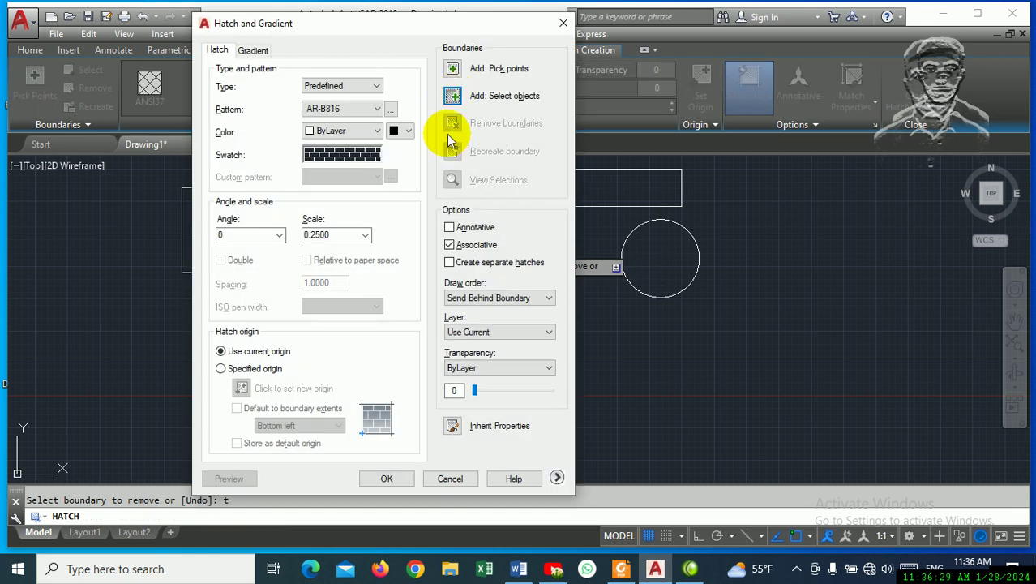
- Switch to selecting whole objects as hatch boundaries and reopen the settings
click(453, 72)
text(s)
key(Return)
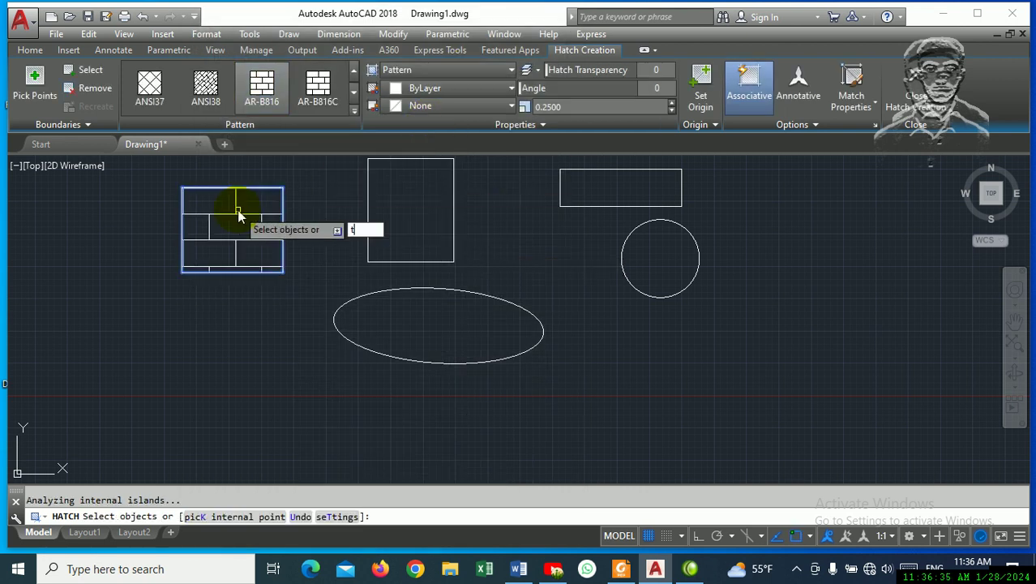
text(t)
key(Return)
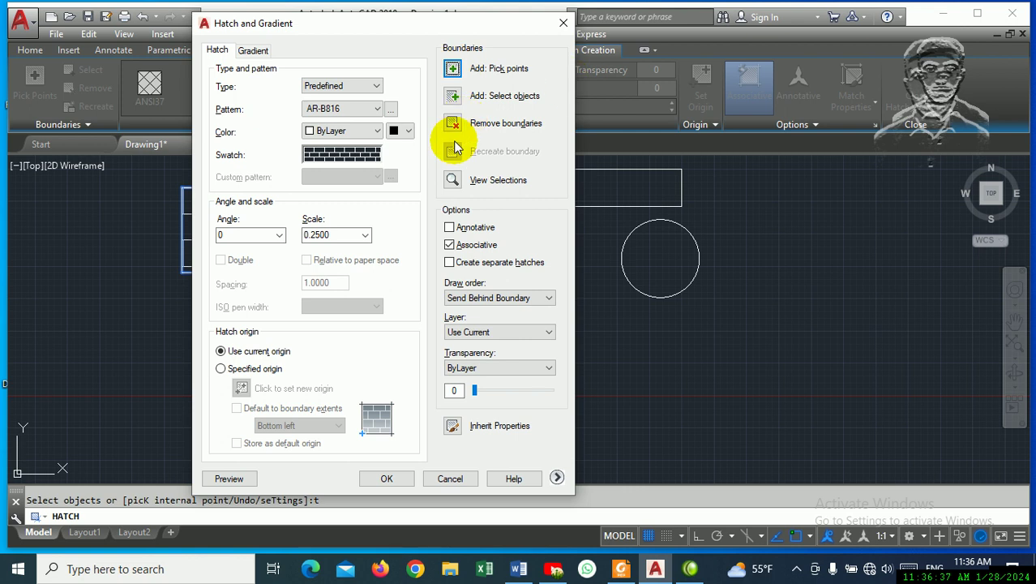
- Review the chosen boundary with View Selections, then apply the brick hatch to the left square
click(452, 182)
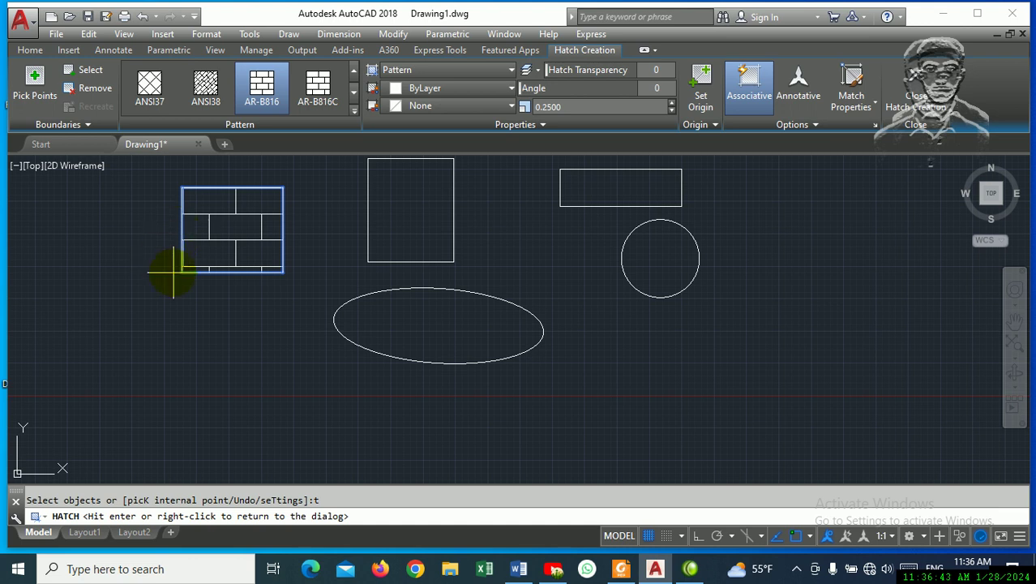
scroll(215, 371, down, 2)
scroll(255, 282, up, 4)
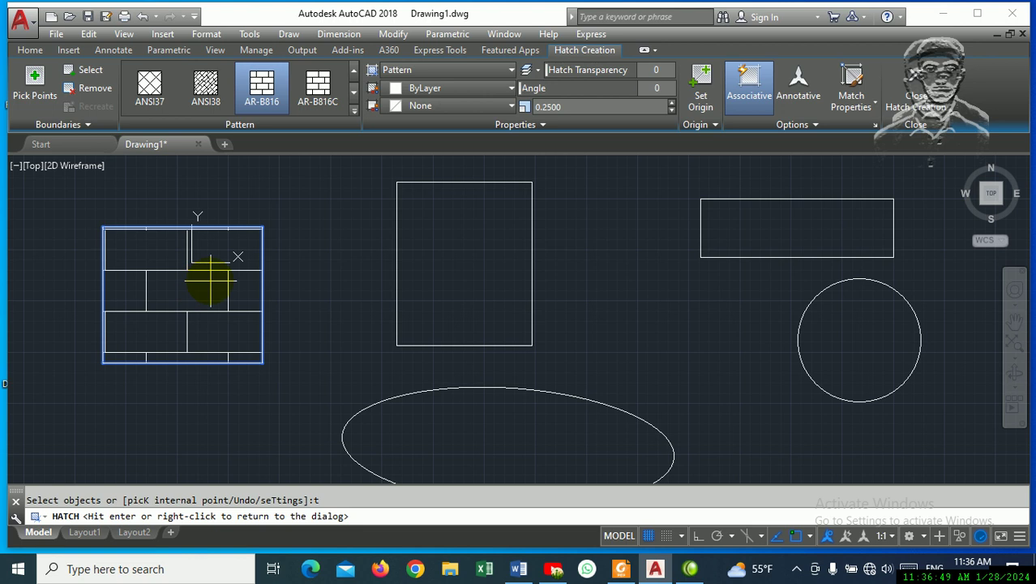
key(Return)
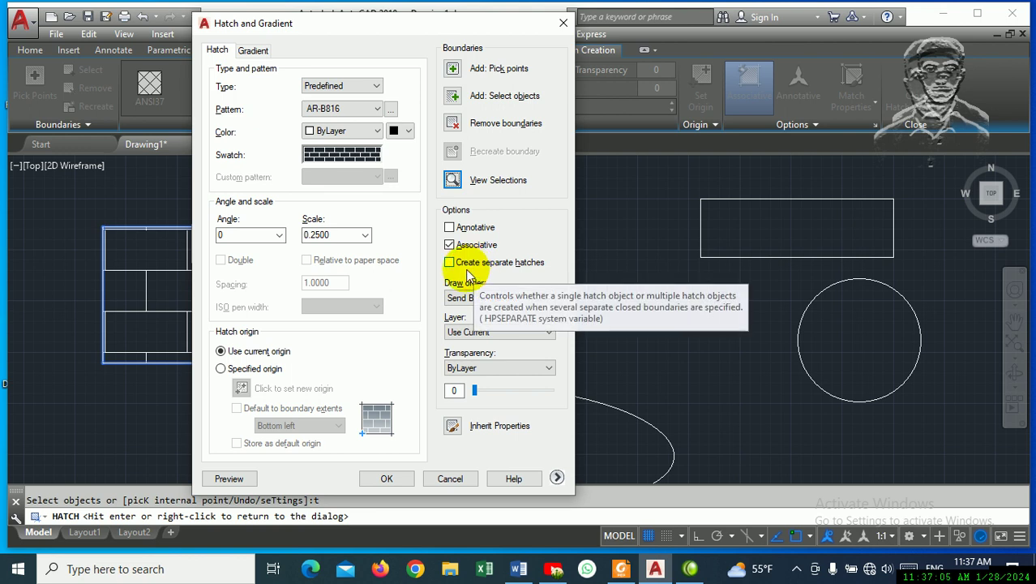
click(387, 479)
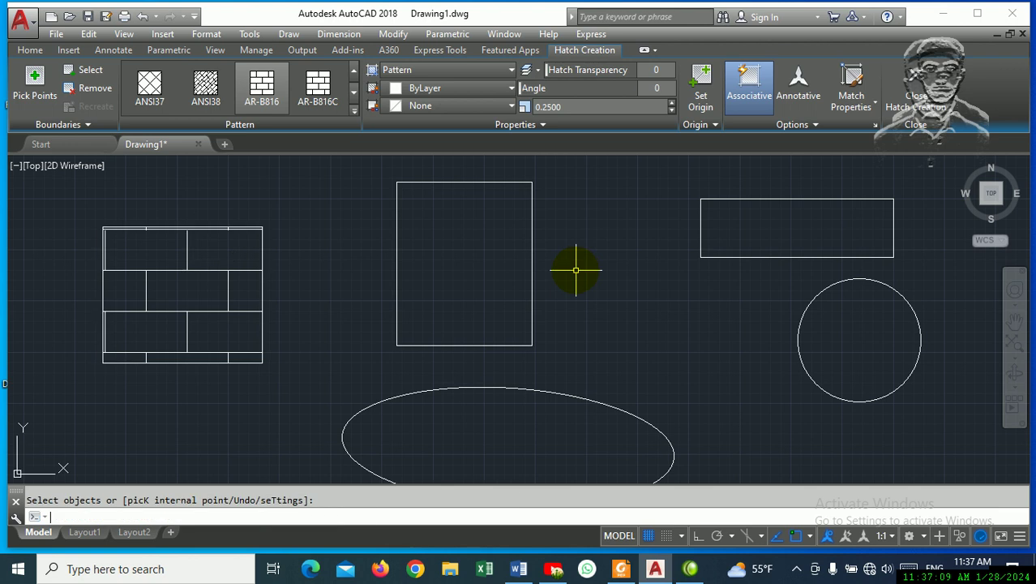
key(Escape)
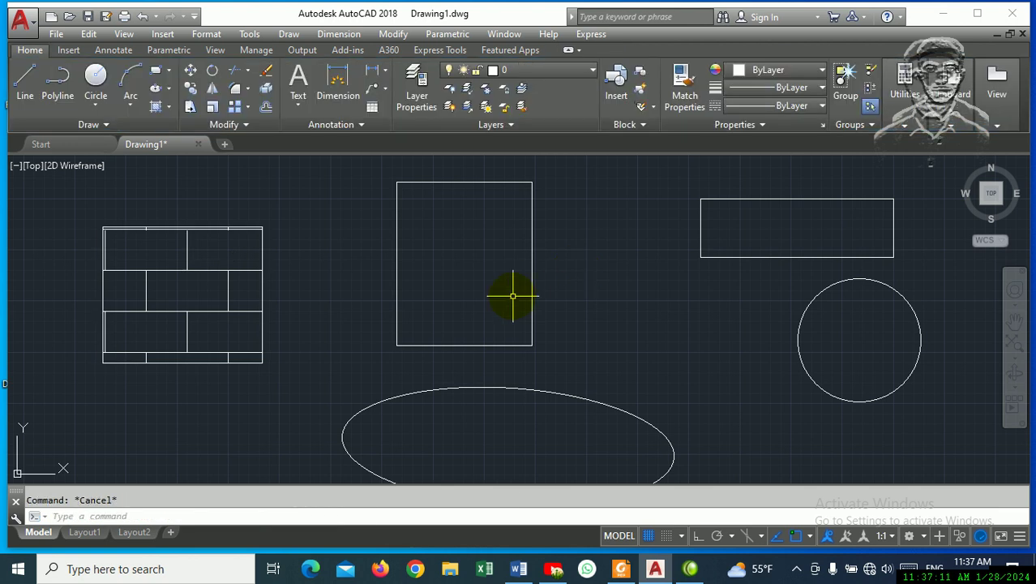
- Start HATCH, pick inside the wide upper-right rectangle, and reopen the Hatch and Gradient settings
text(h)
key(Return)
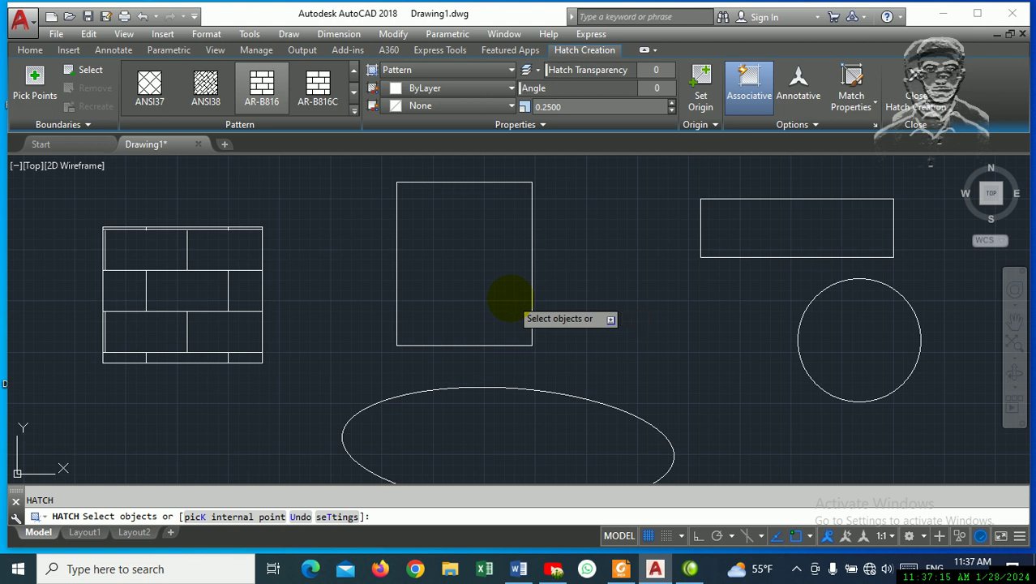
text(t)
key(Return)
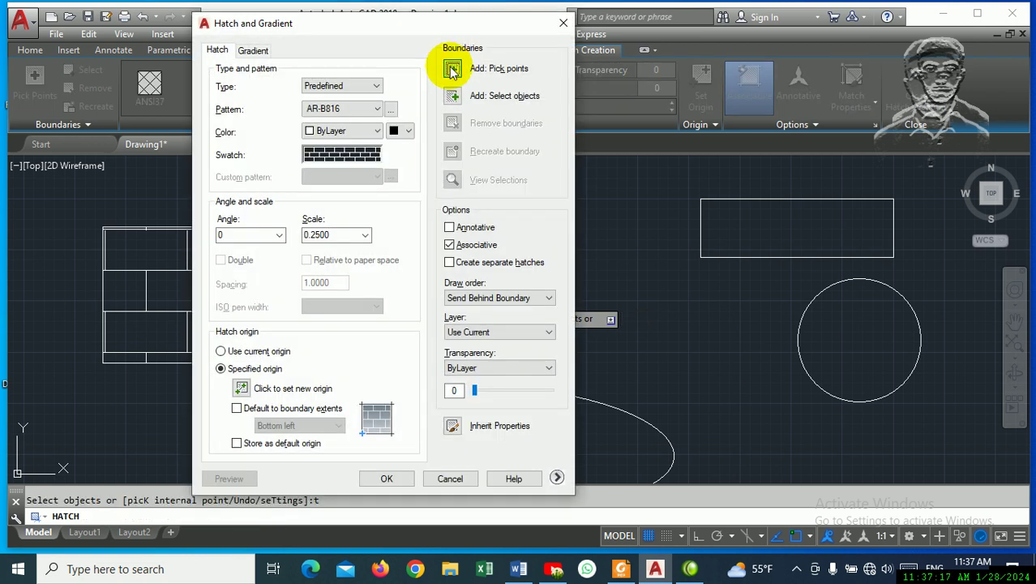
click(447, 70)
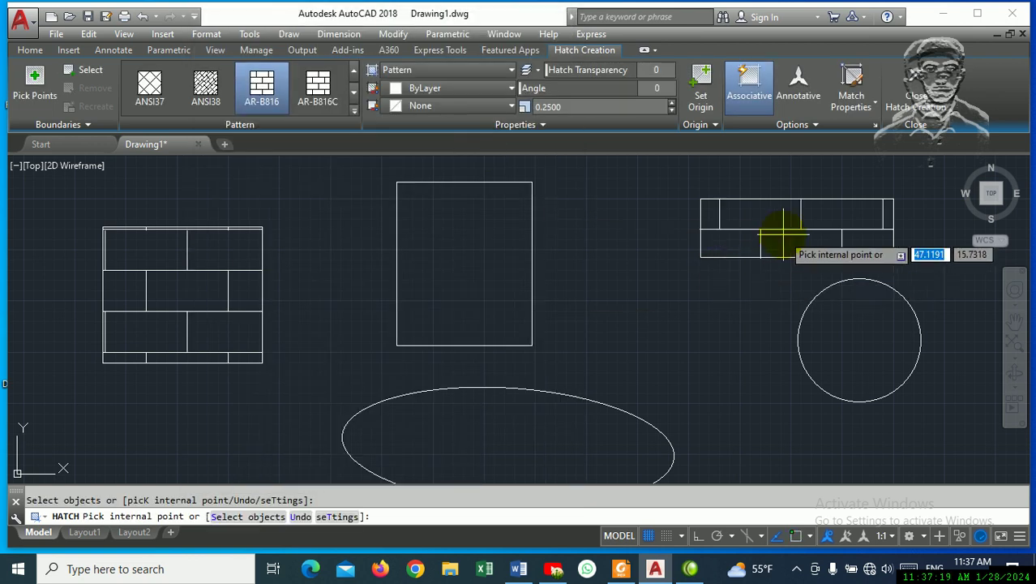
click(783, 235)
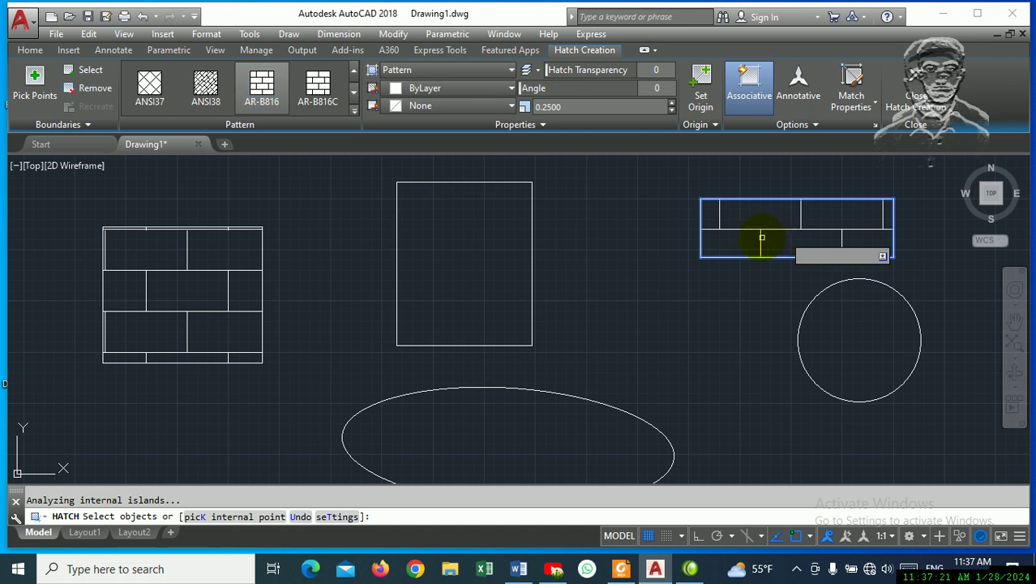
text(t)
key(Return)
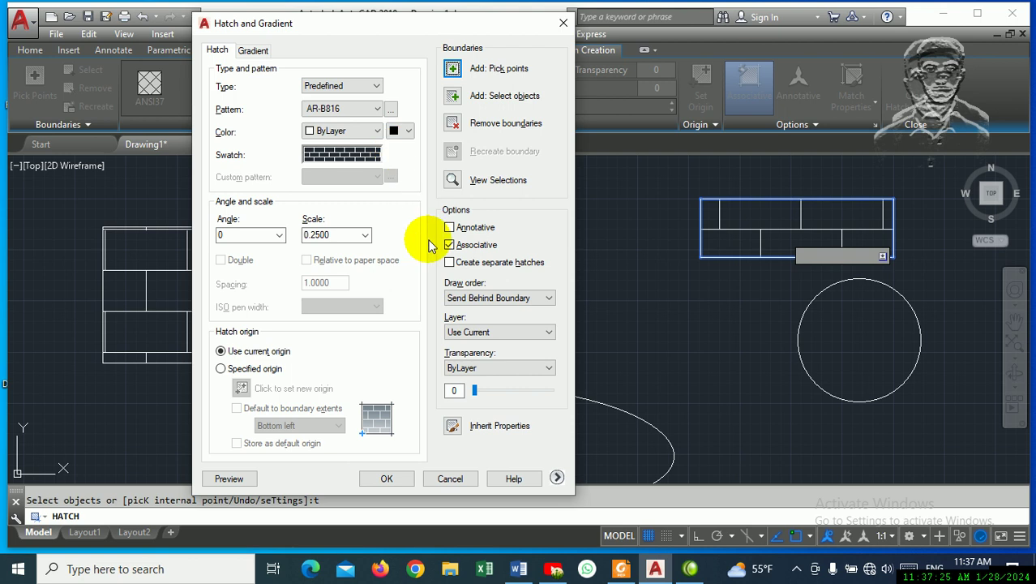
mouse_move(450, 228)
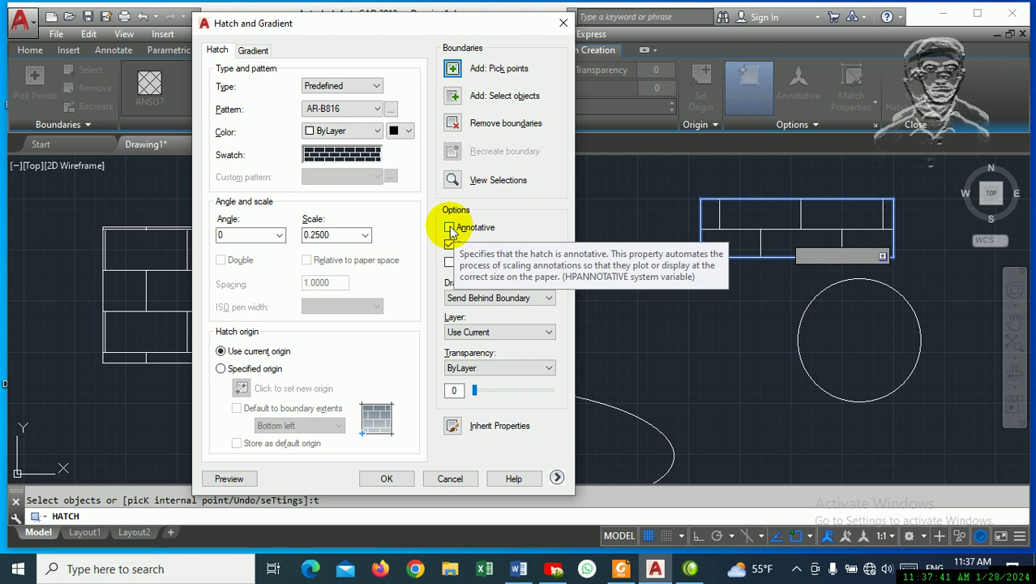
click(450, 230)
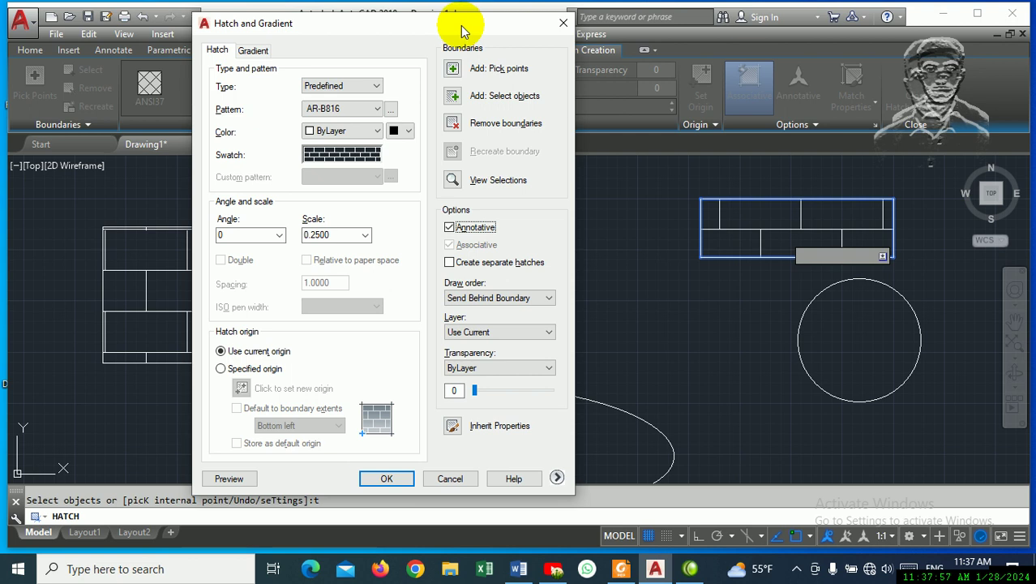
drag(461, 26, 421, 24)
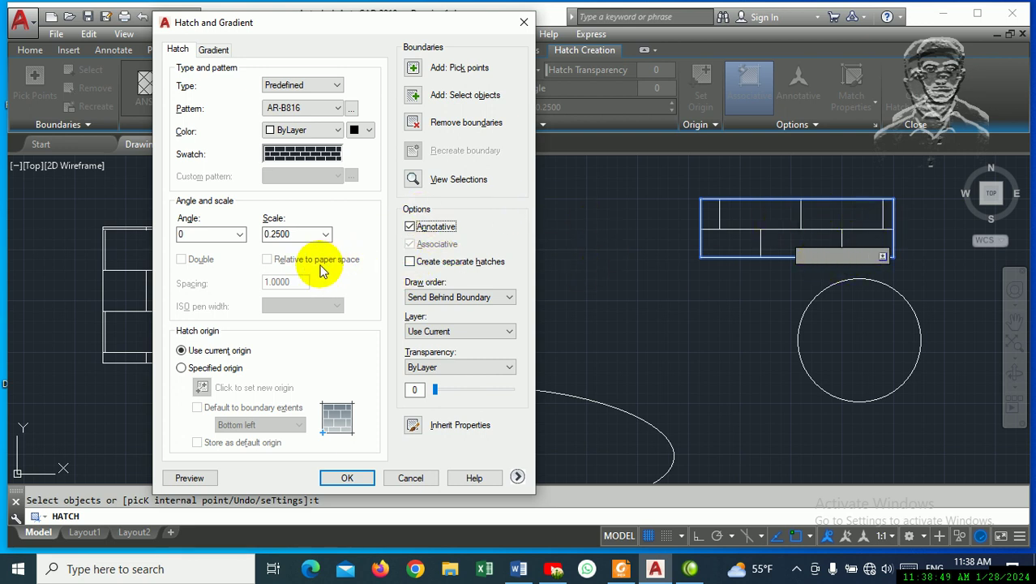
click(410, 228)
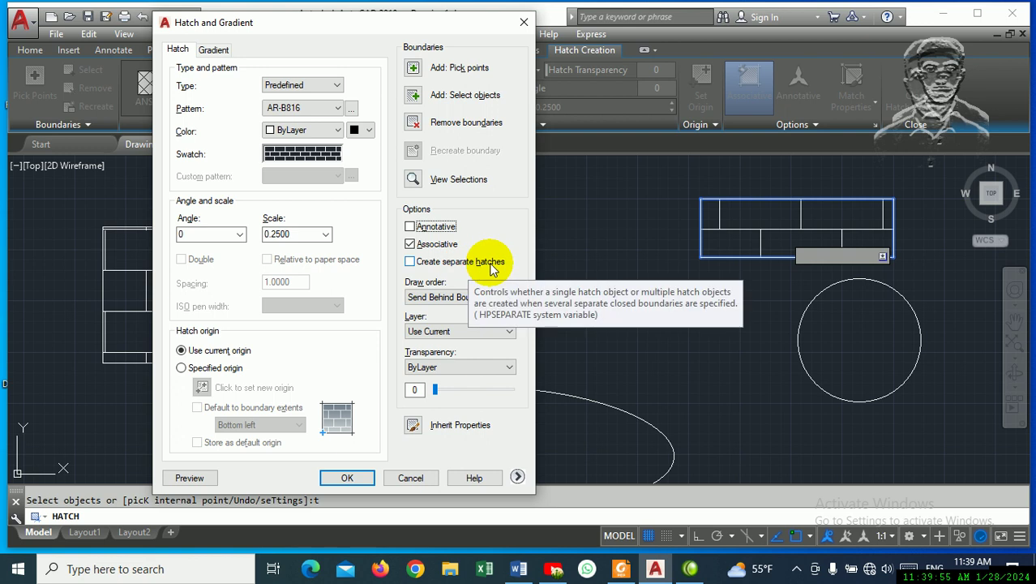
- Enable Create separate hatches and brick-hatch the middle rectangle and ellipse
click(410, 262)
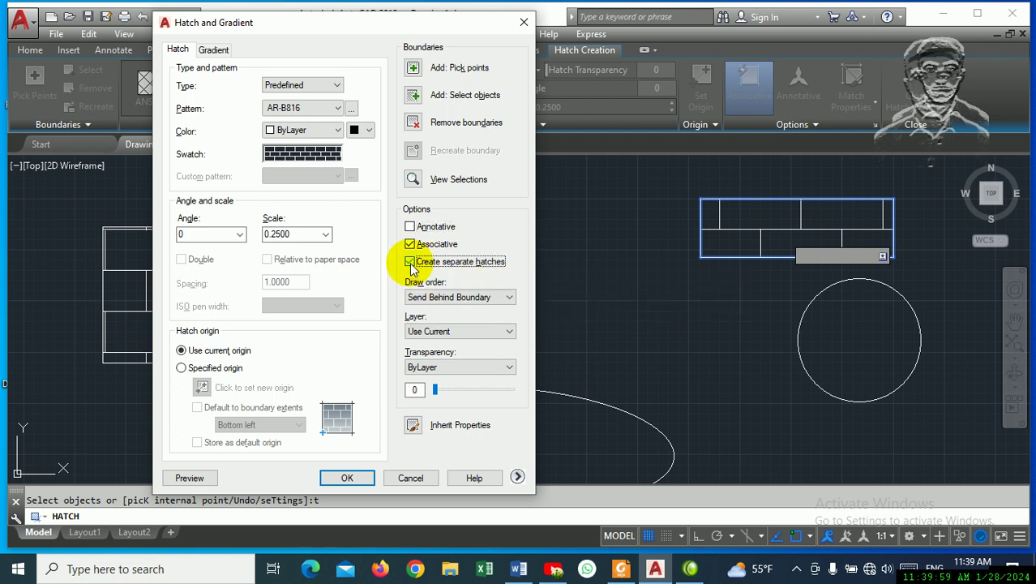
click(348, 479)
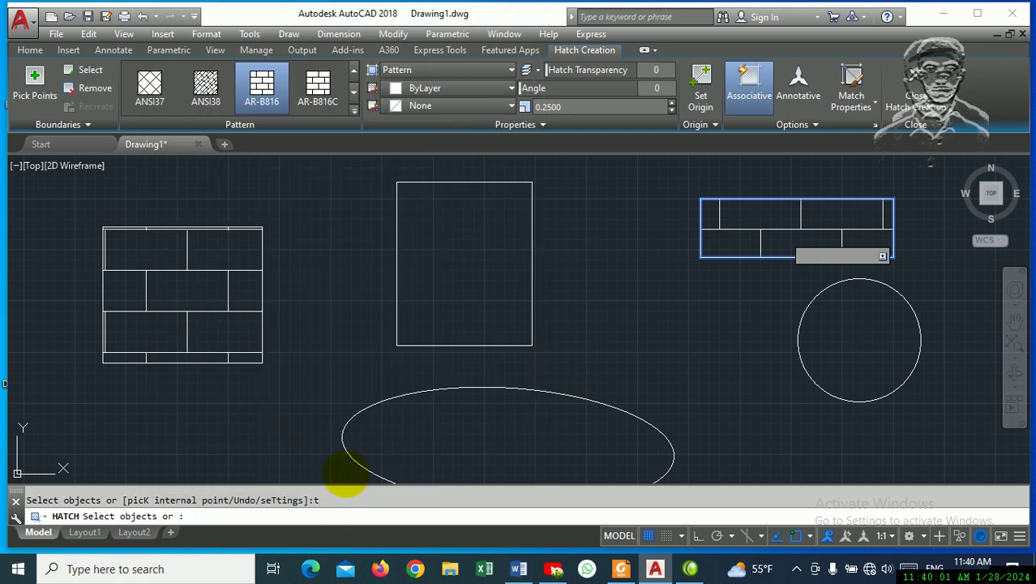
click(397, 288)
click(386, 401)
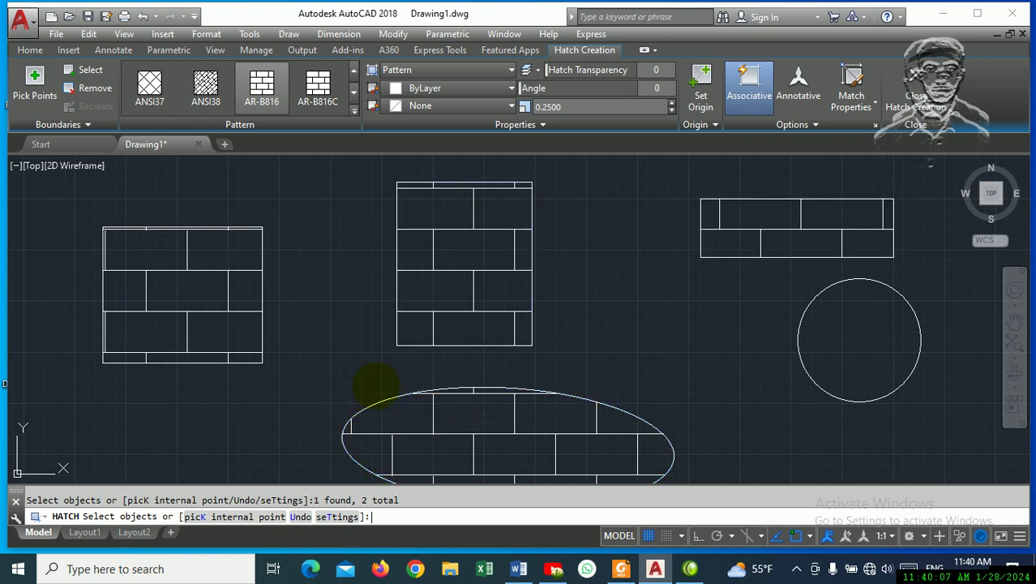
key(Return)
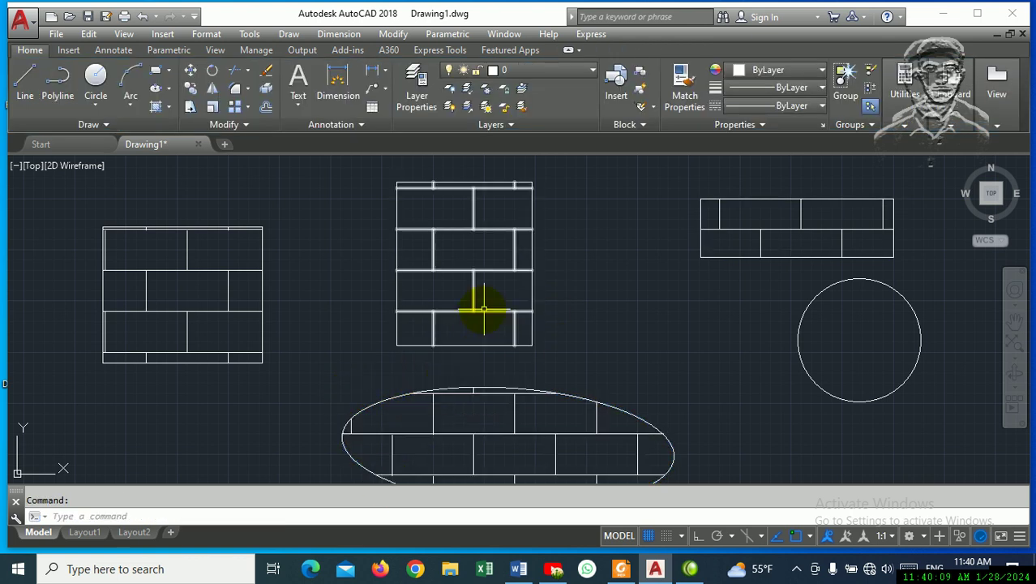
- Delete the two separate hatches from the middle rectangle and ellipse
click(480, 312)
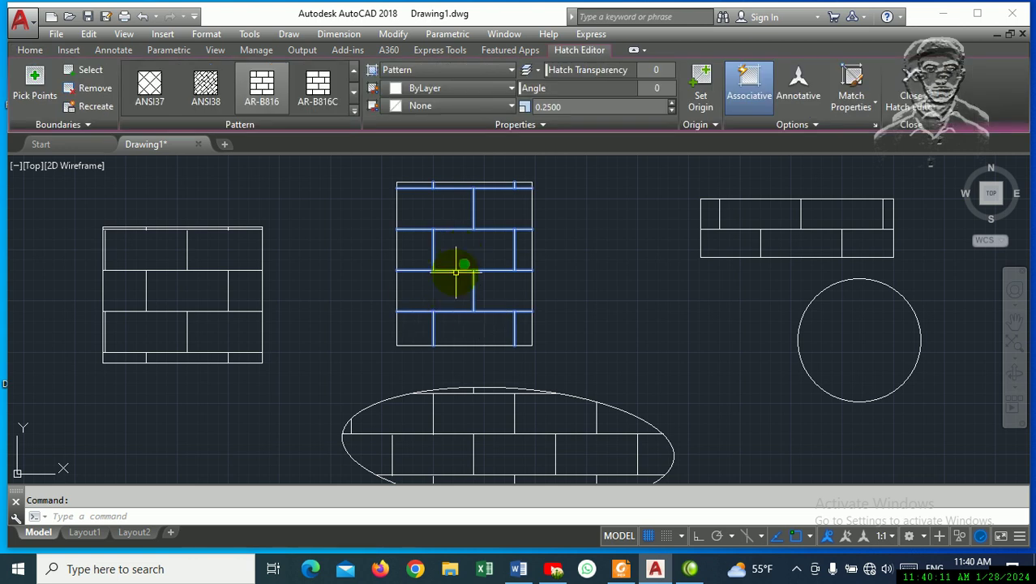
click(438, 424)
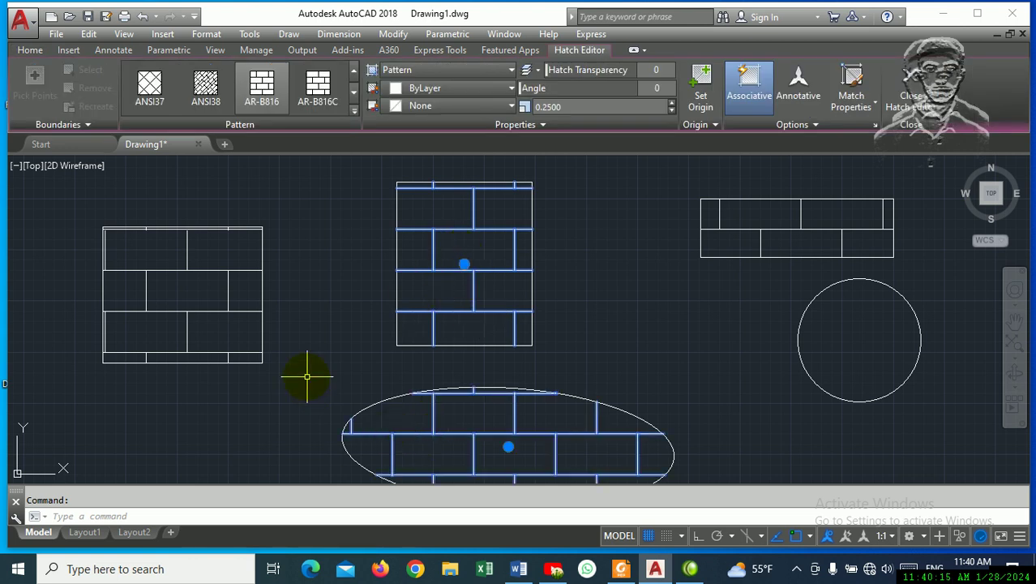
key(Delete)
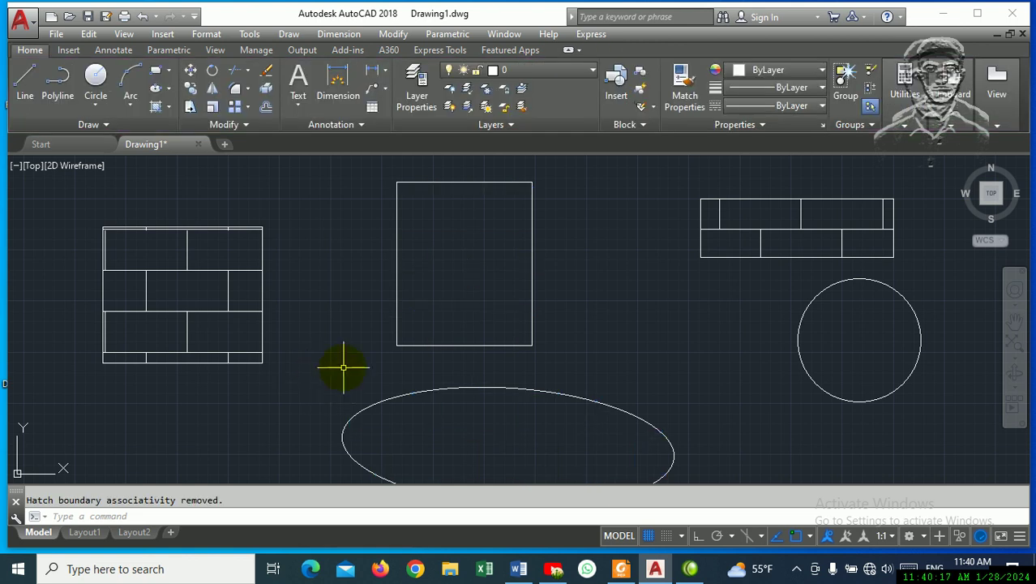
key(Escape)
- Untick Create separate hatches and hatch the middle rectangle and ellipse as one brick hatch
key(Return)
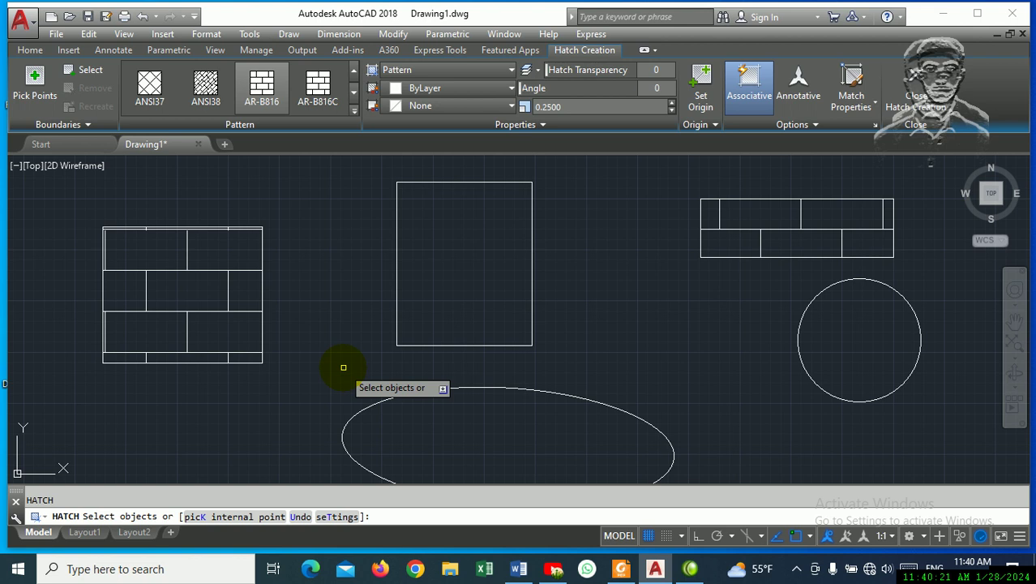
text(t)
key(Return)
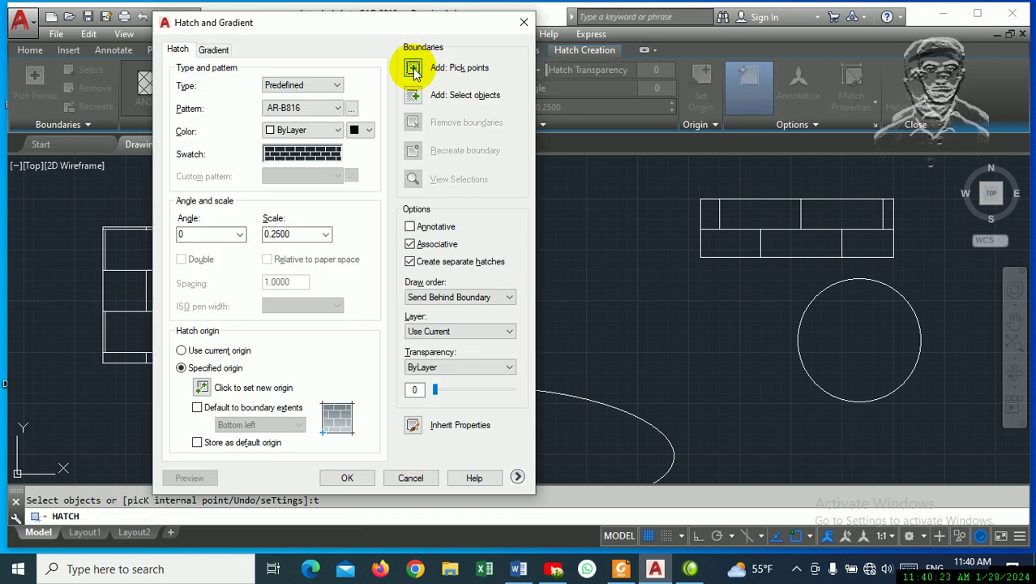
click(410, 261)
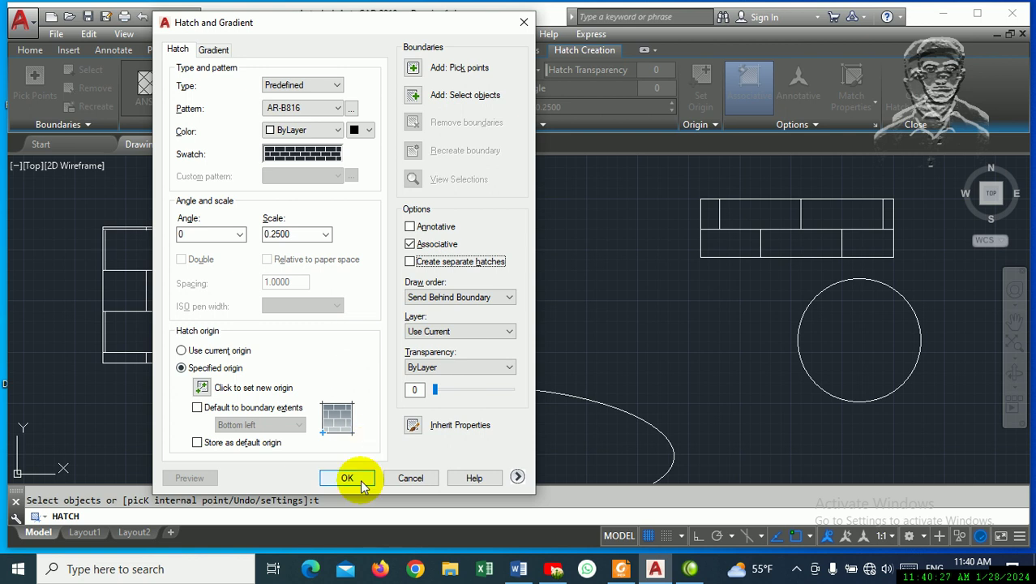
click(414, 72)
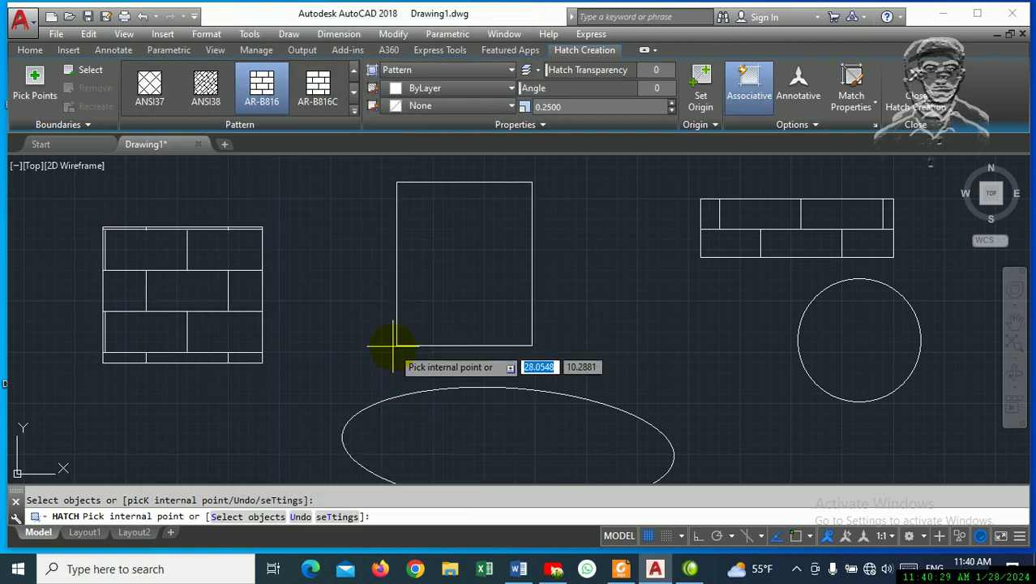
click(461, 320)
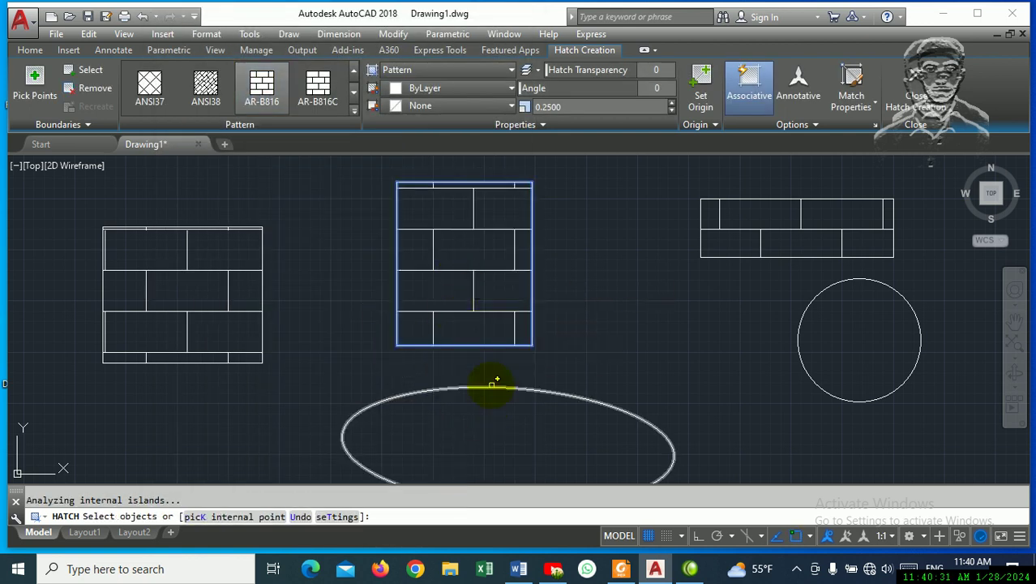
click(488, 388)
key(Return)
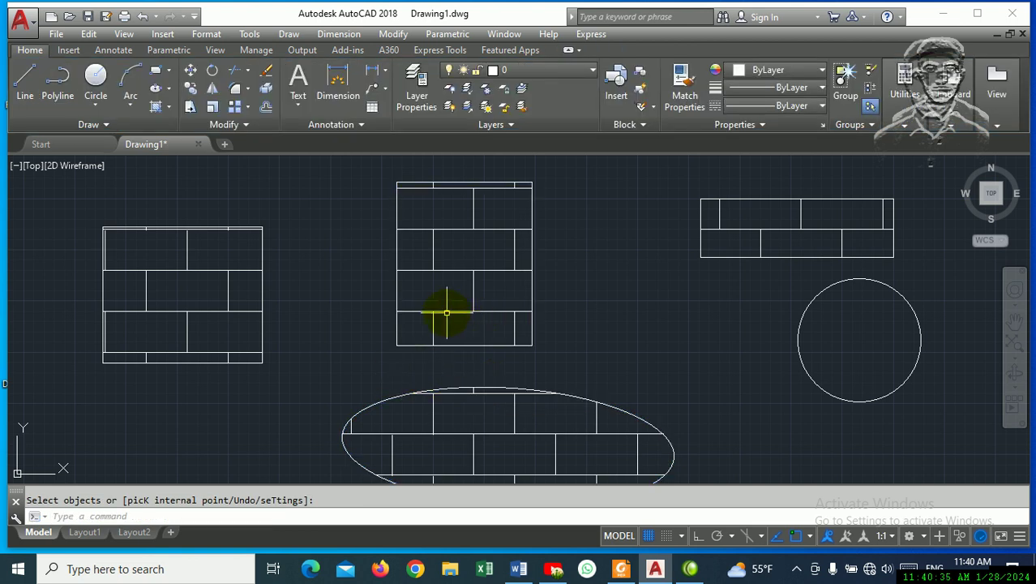
- Select the combined hatch and erase it
click(446, 313)
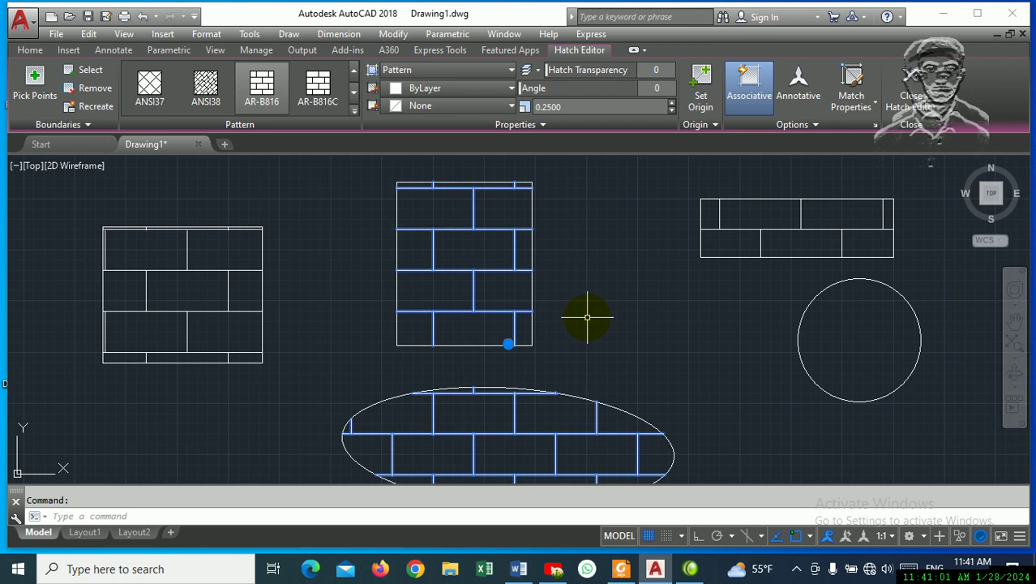
text(e)
key(Return)
- Delete the brick hatches from the upper-right and left rectangles
key(Escape)
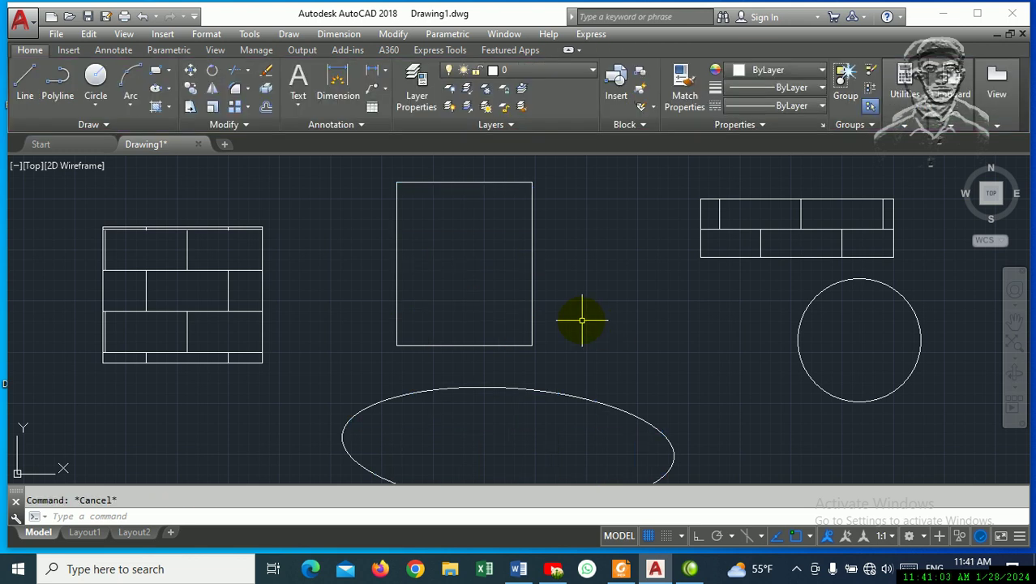
scroll(276, 317, down, 2)
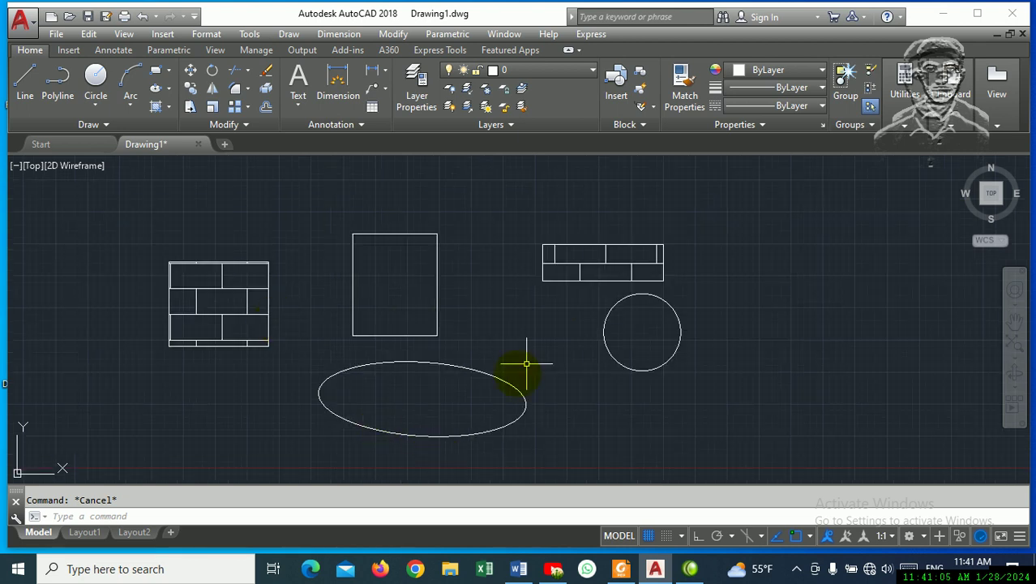
click(579, 263)
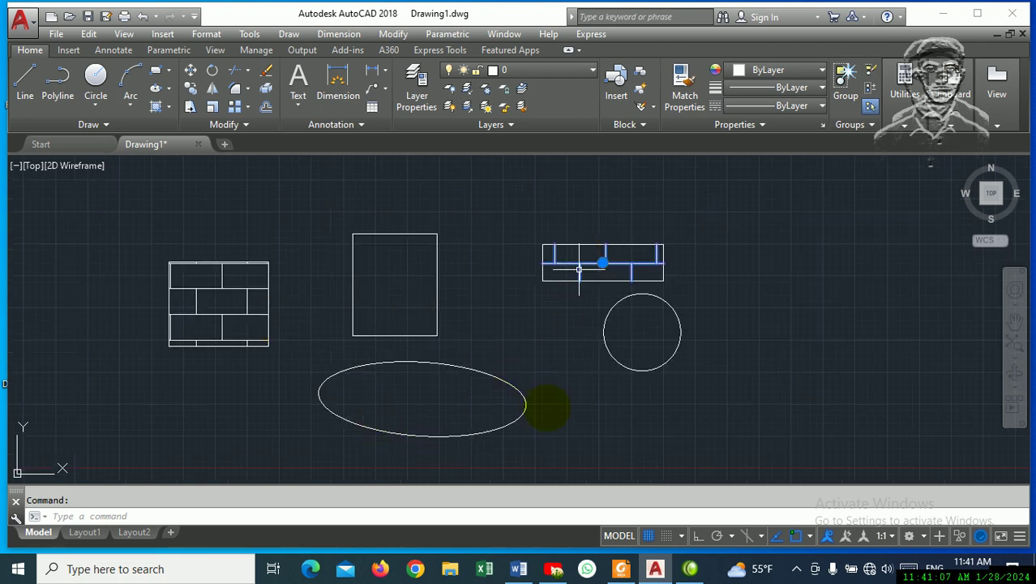
text(e)
key(Delete)
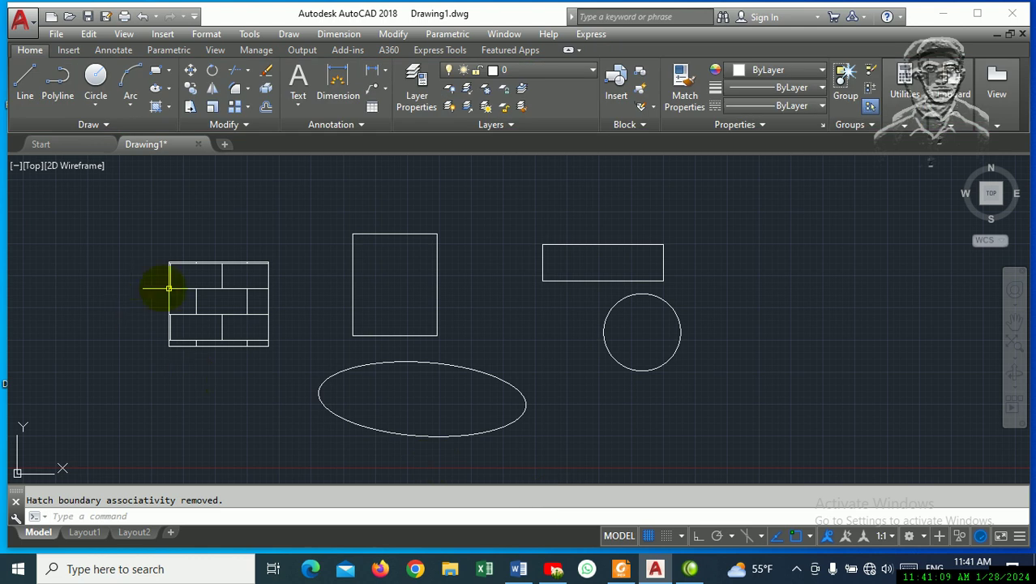
click(228, 312)
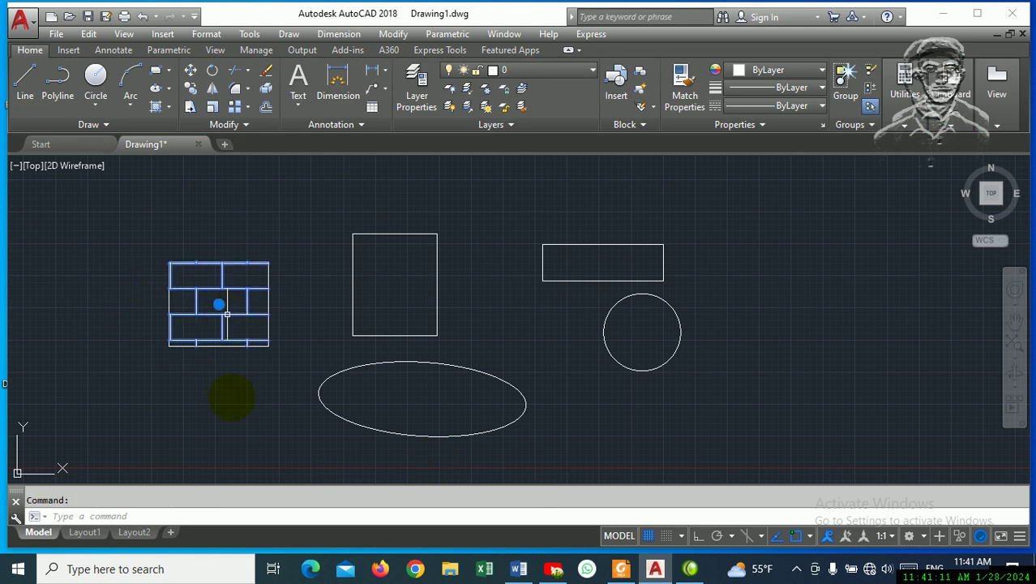
text(e)
key(Delete)
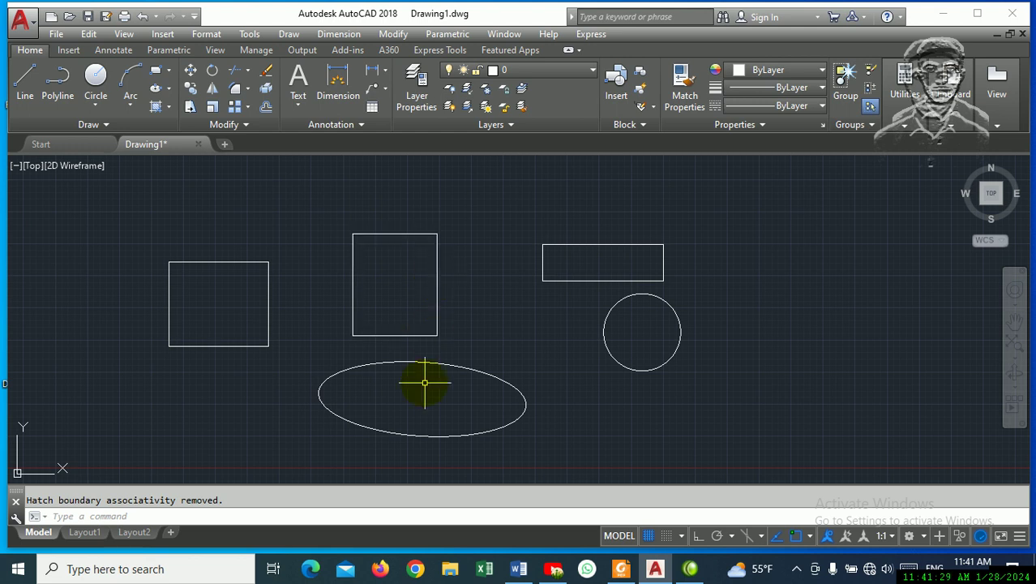
- Start a new HATCH command
key(Escape)
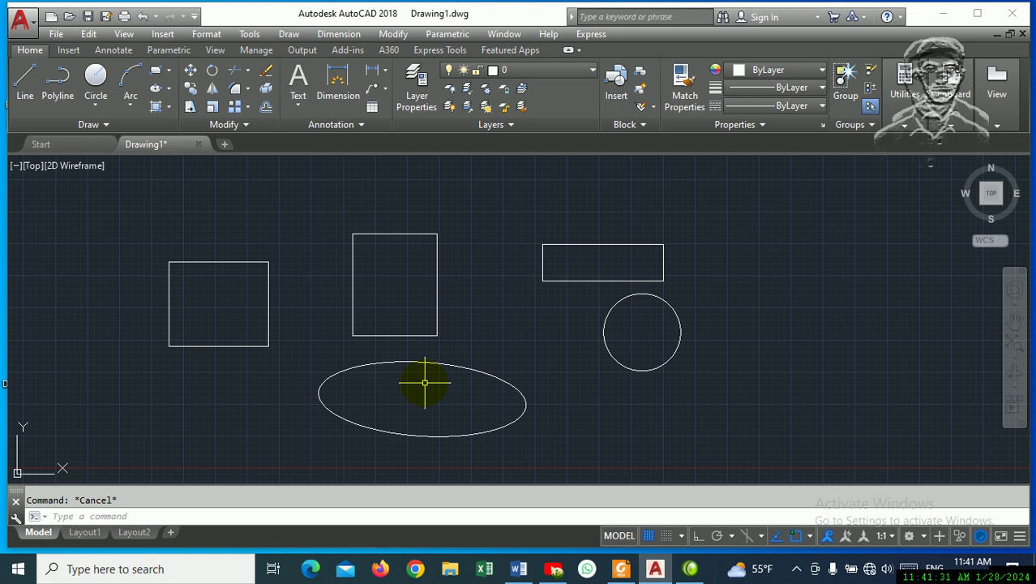
text(h)
key(Return)
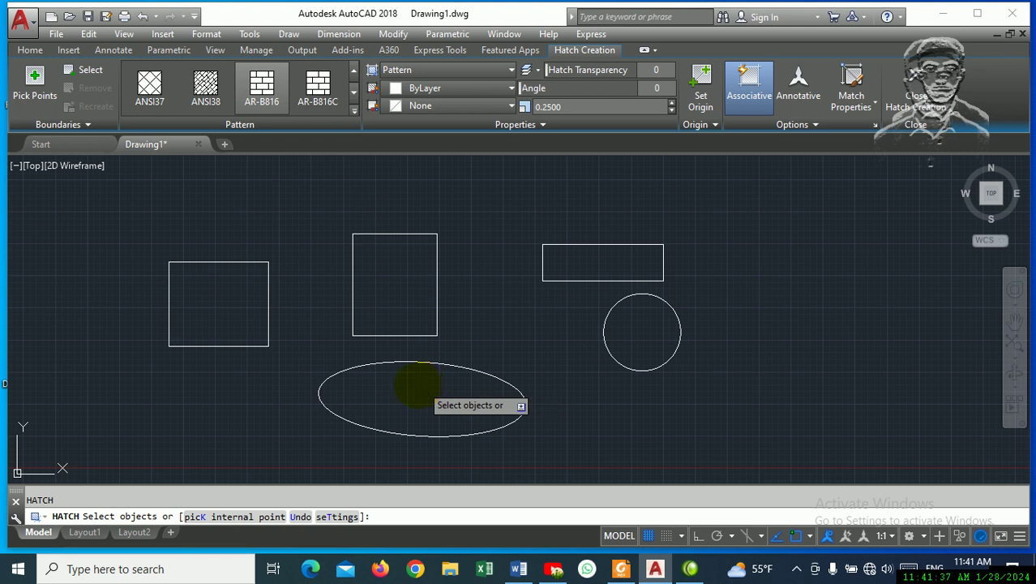
- Create separate AR-B816 brick hatches in the tall and upper-right rectangles
text(t)
key(Return)
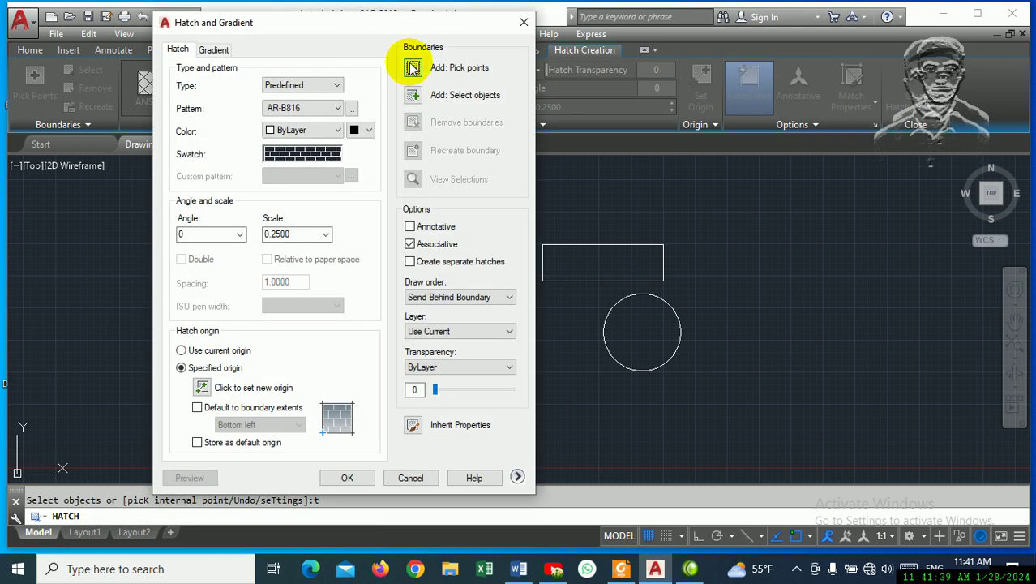
click(413, 68)
click(384, 285)
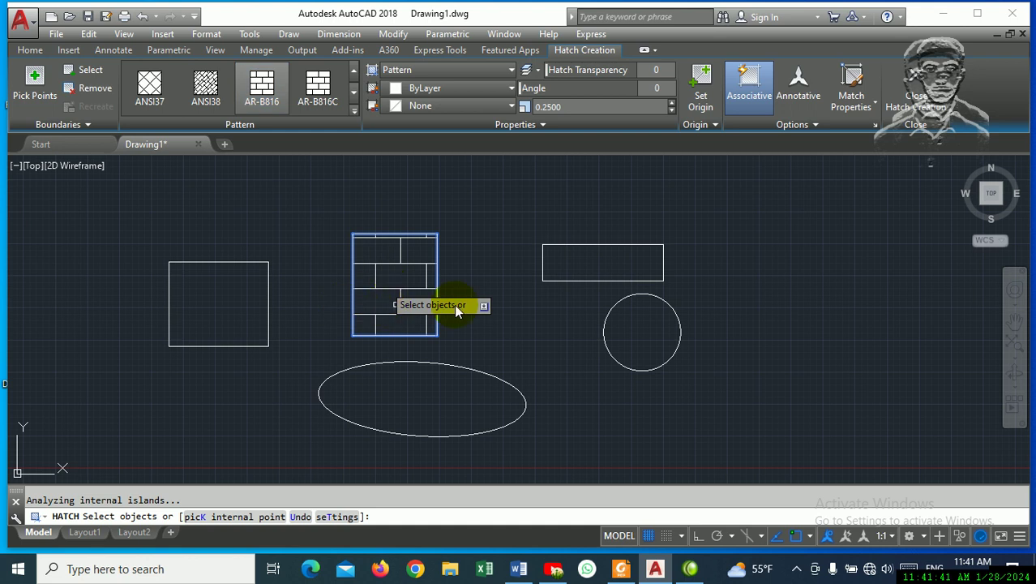
text(t)
key(Return)
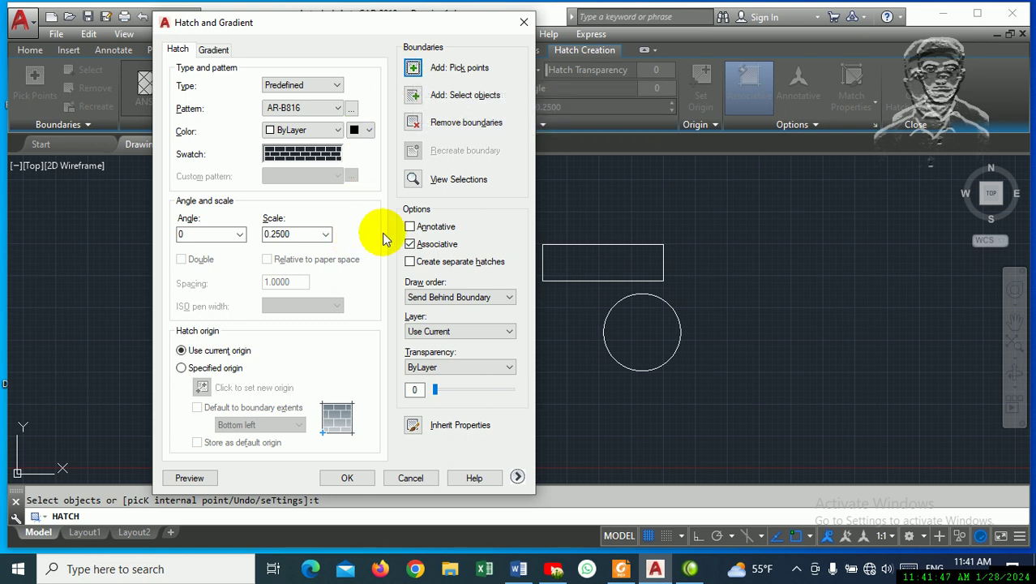
click(410, 261)
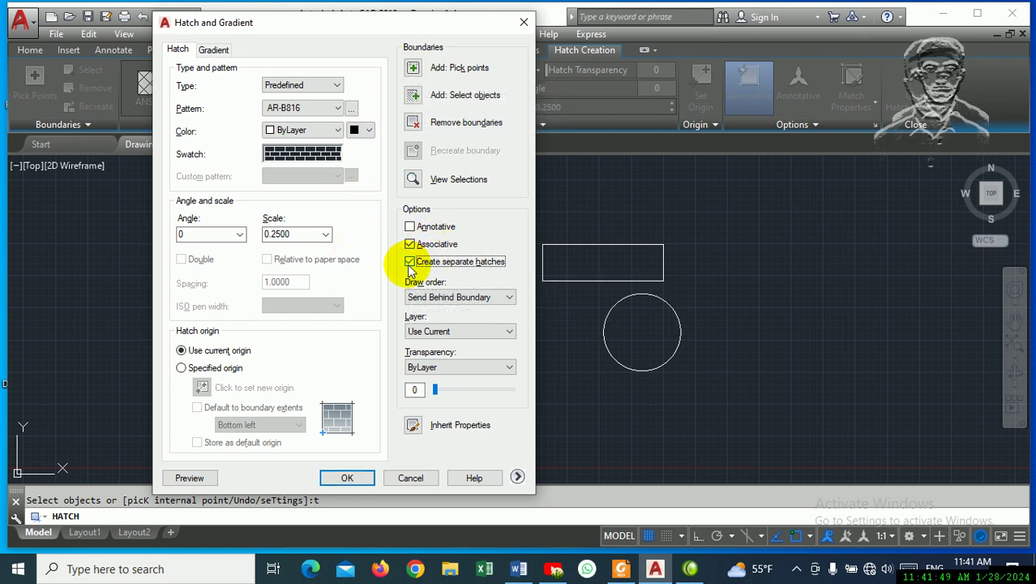
click(347, 476)
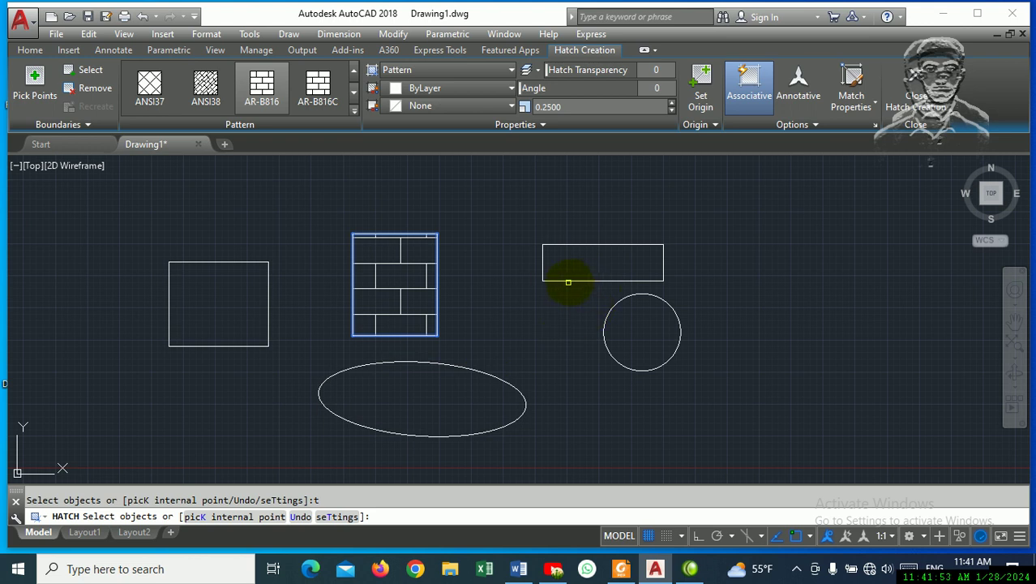
click(558, 280)
key(Return)
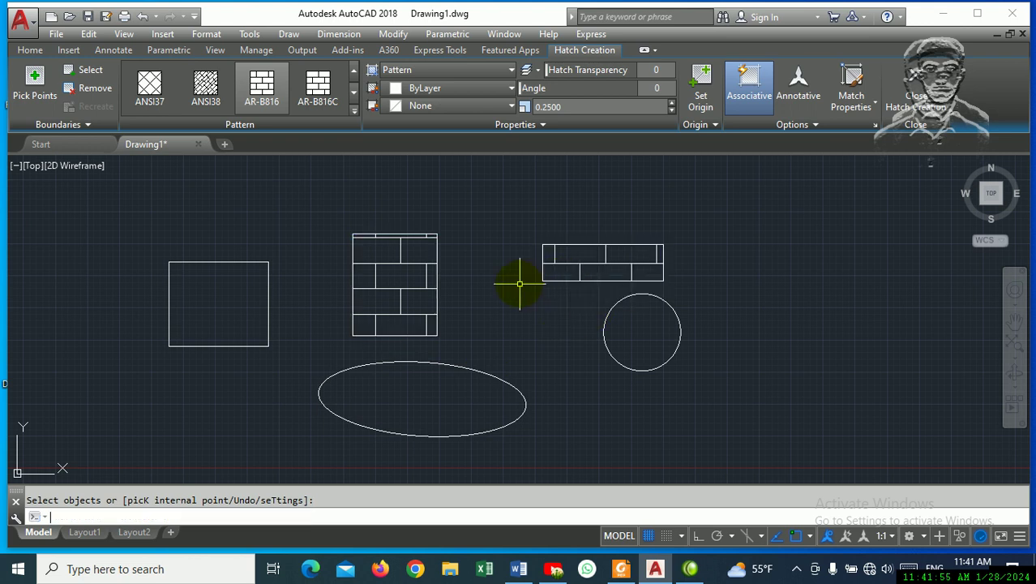
- Select both brick hatches and delete them
click(395, 285)
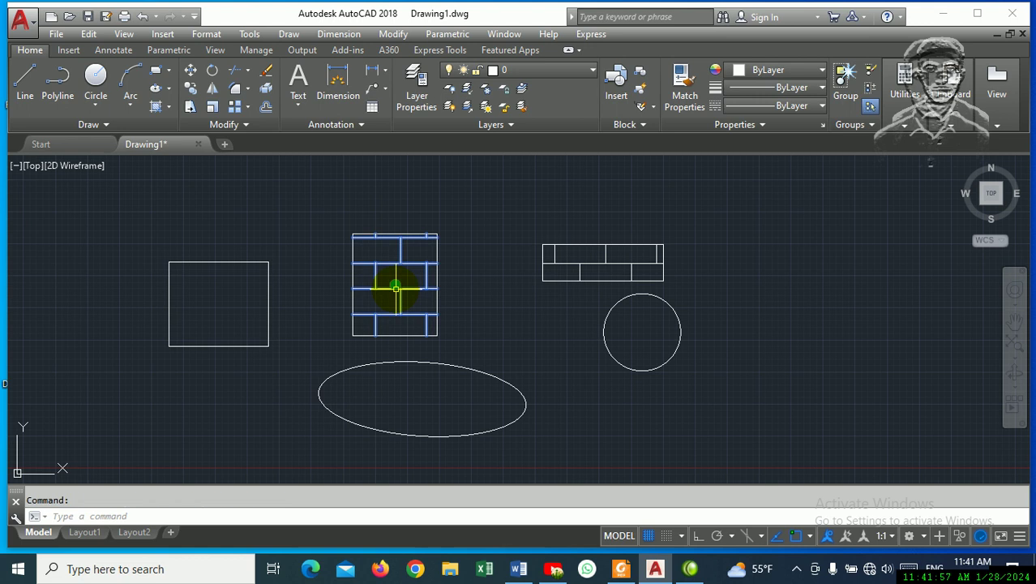
click(579, 262)
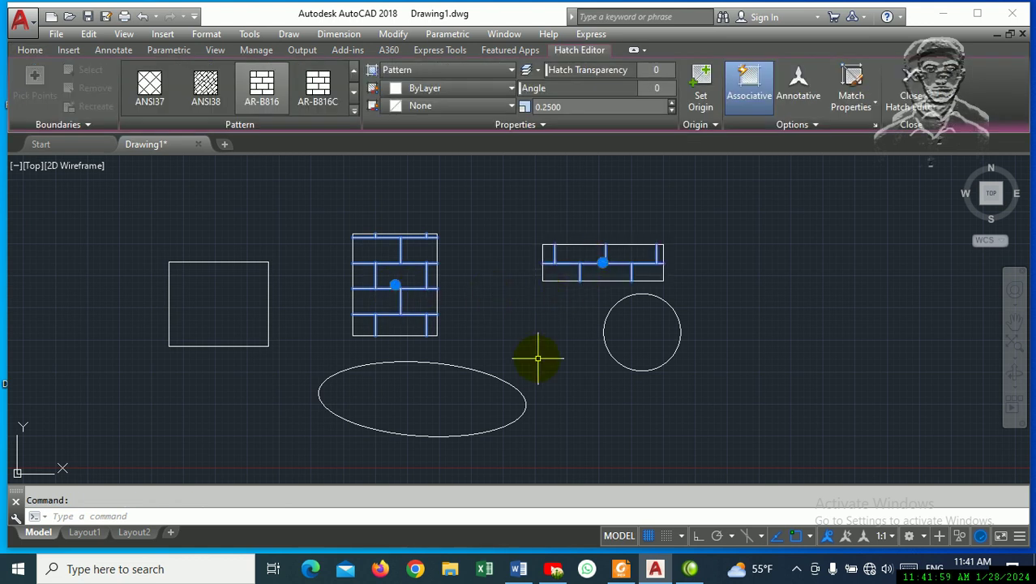
key(Delete)
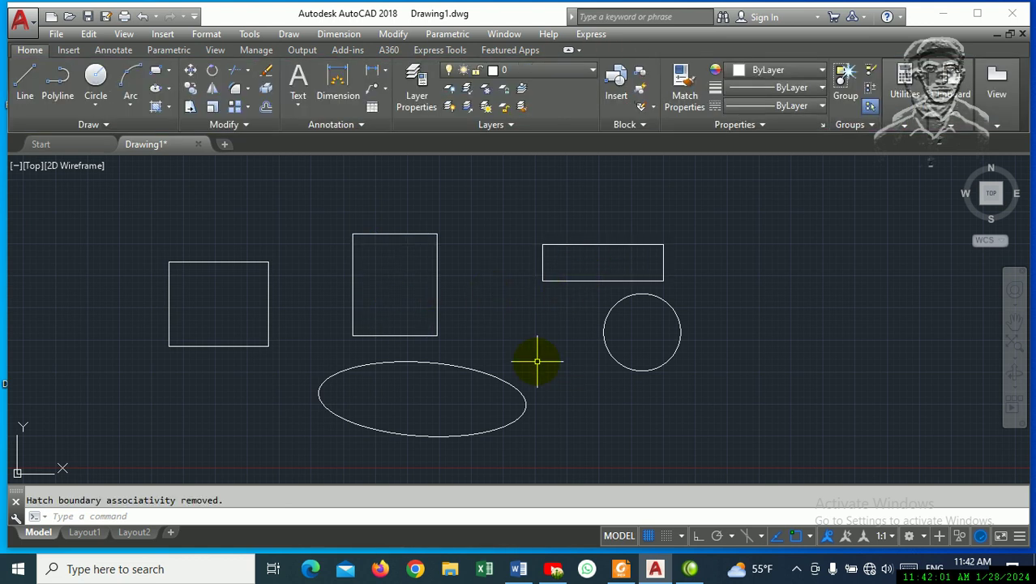
- Start a new hatch and open its Hatch and Gradient settings (AR-B816, scale 0.2500) to view Draw order
text(h)
key(Return)
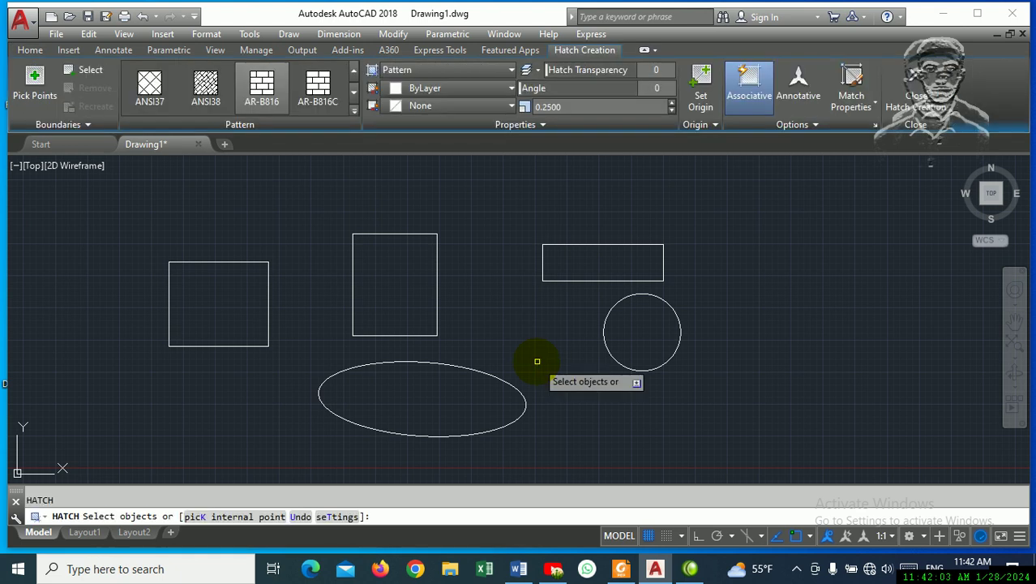
text(t)
key(Return)
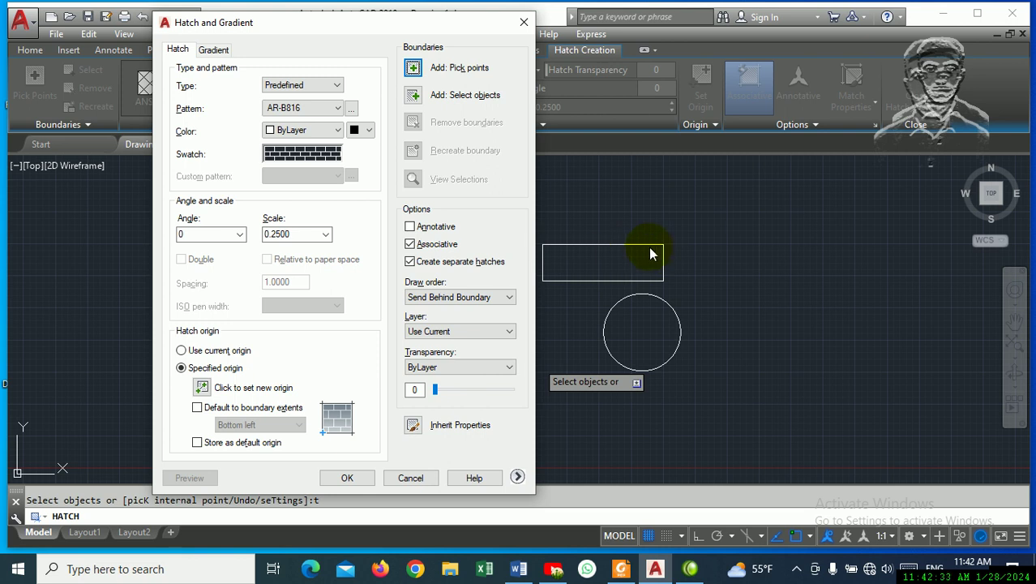
click(477, 298)
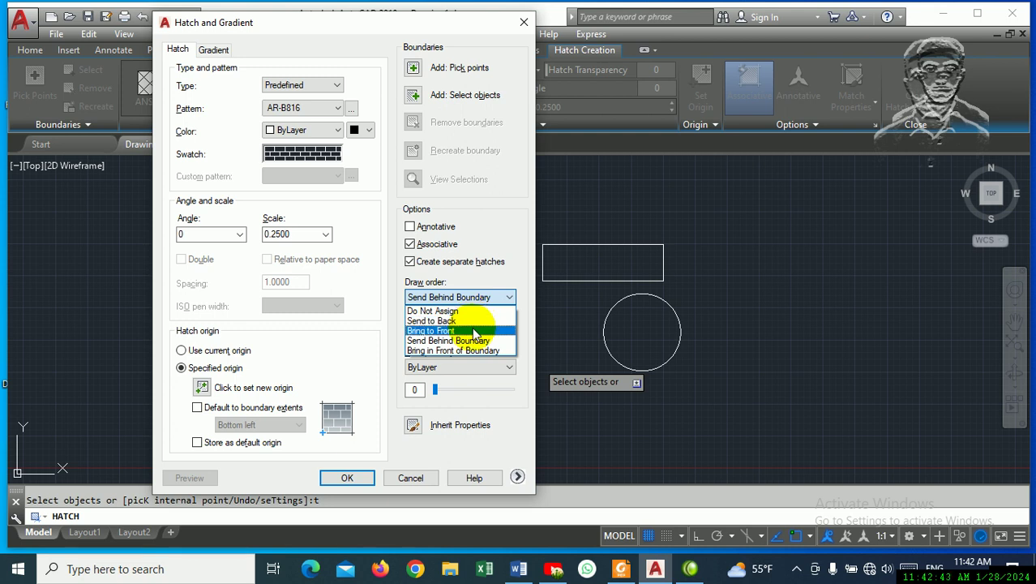
- Change the AR-B816 hatch's draw order from Send Behind Boundary to Bring to Front
click(476, 332)
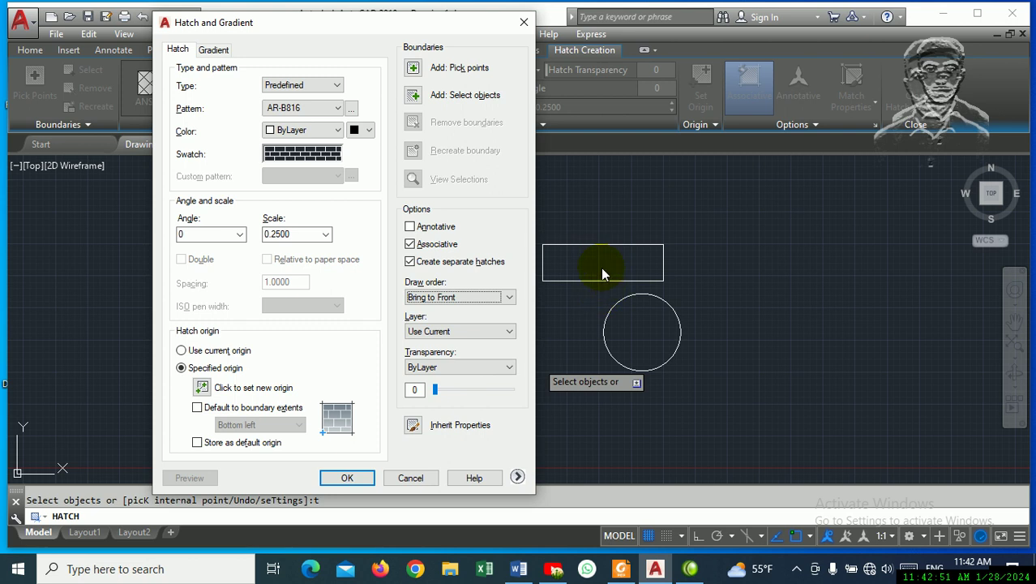
click(476, 300)
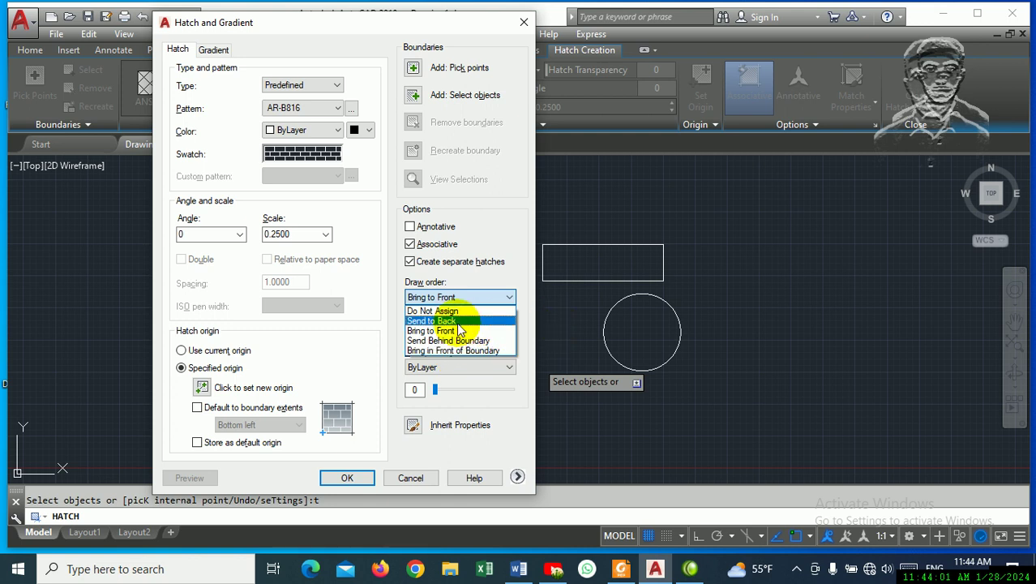
- Set draw order to Send to Back, with layer Use Current and transparency ByLayer
click(458, 321)
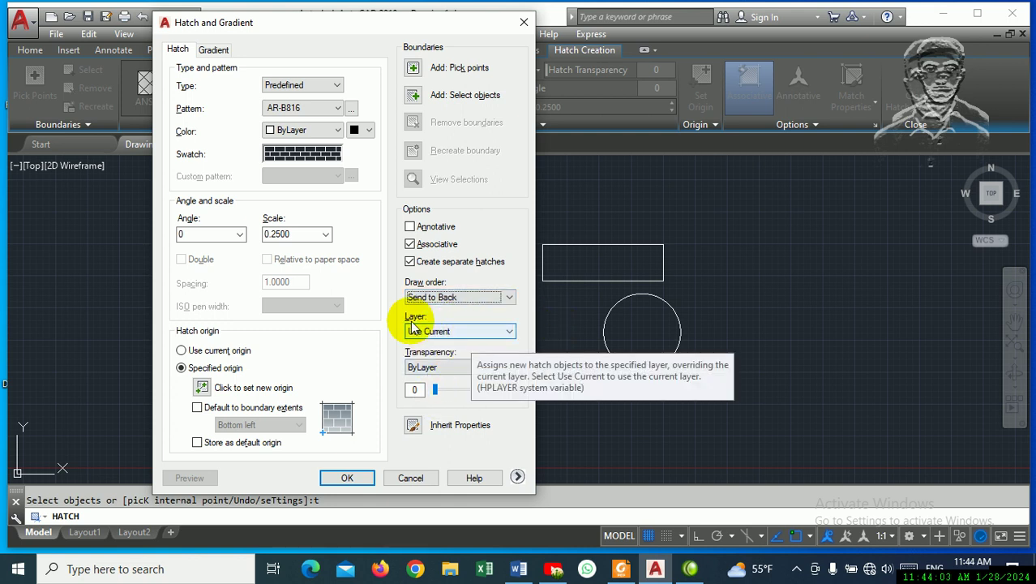
click(496, 330)
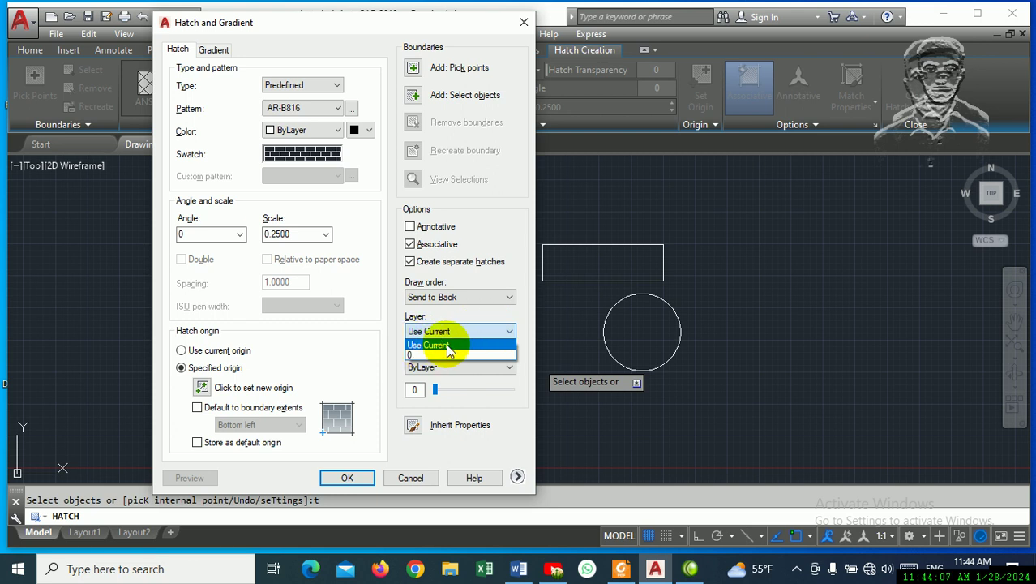
click(447, 347)
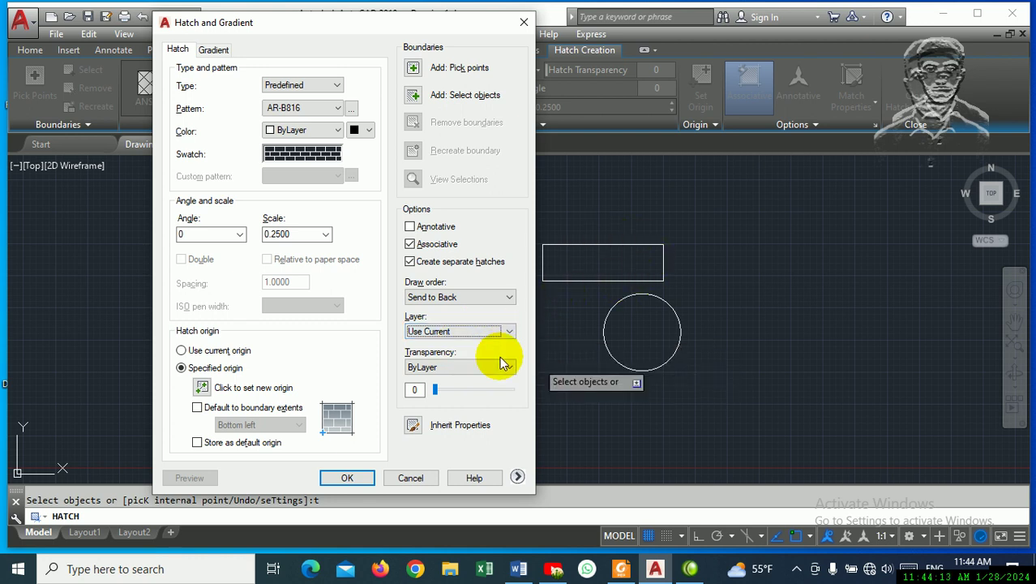
click(510, 334)
click(513, 335)
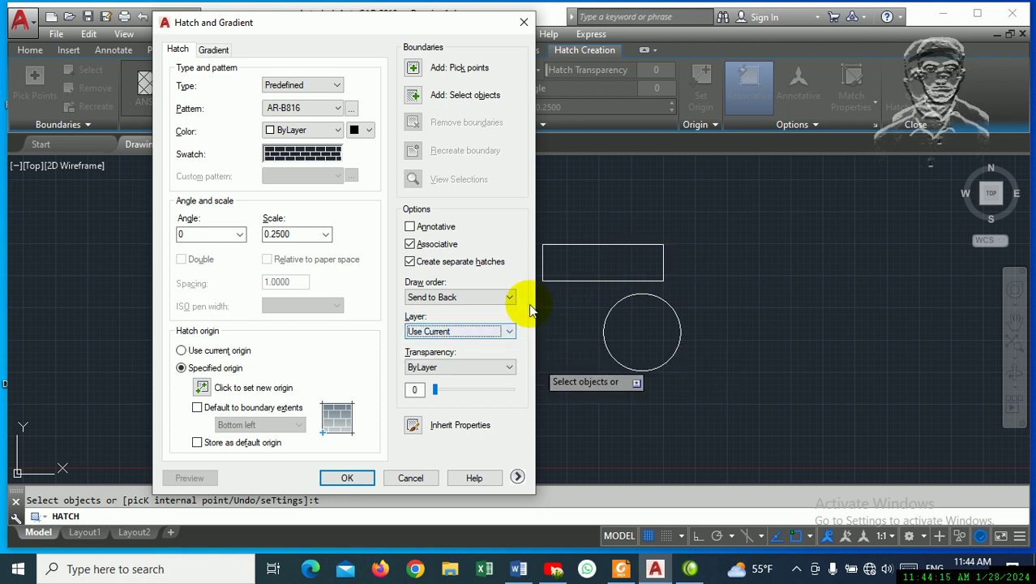
click(509, 367)
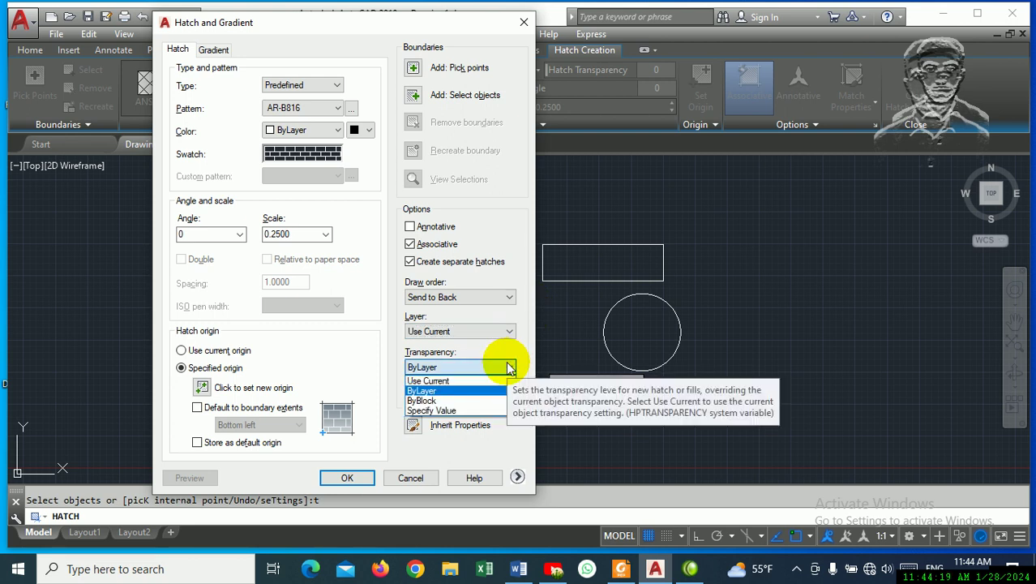
click(470, 389)
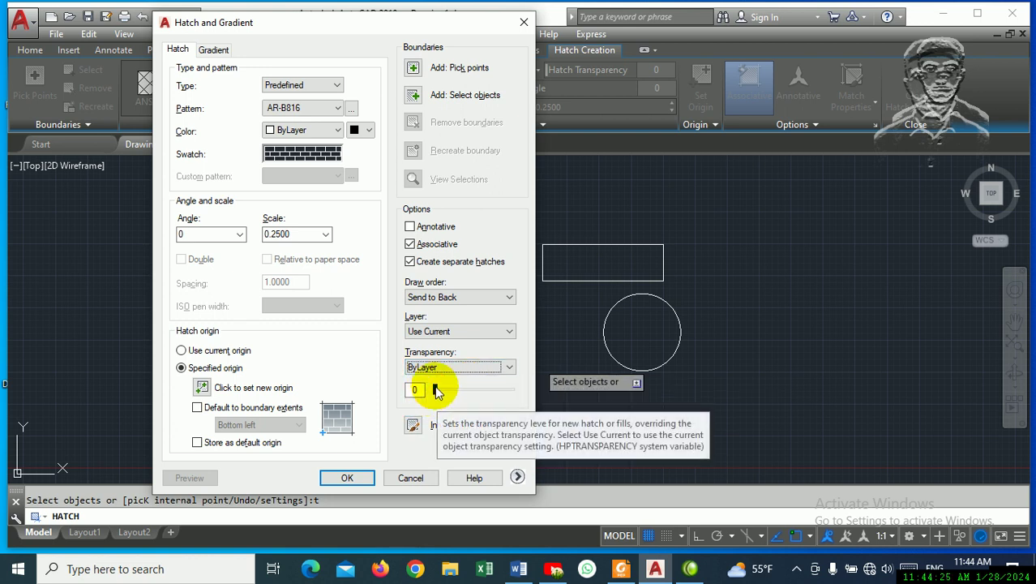
- Set the hatch transparency to a specified value of 24 and accept the hatch settings
mouse_move(436, 390)
mouse_down()
mouse_move(477, 381)
mouse_move(456, 389)
mouse_up()
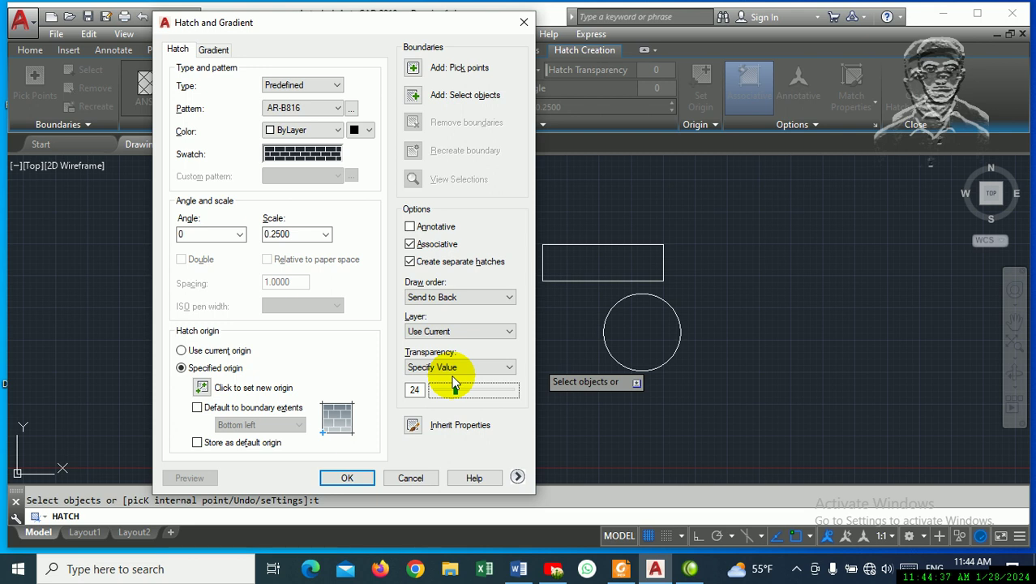
click(448, 368)
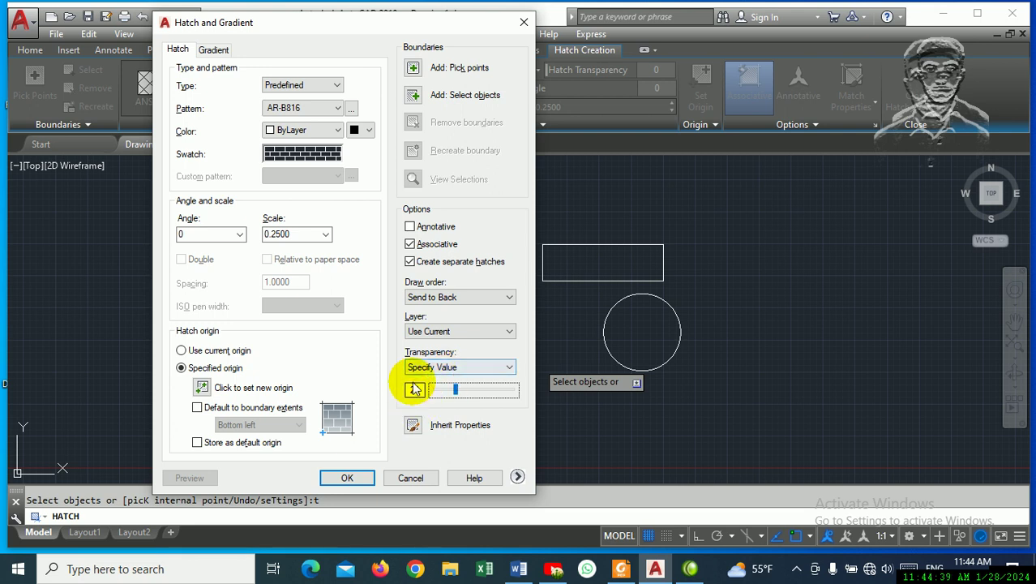
click(458, 369)
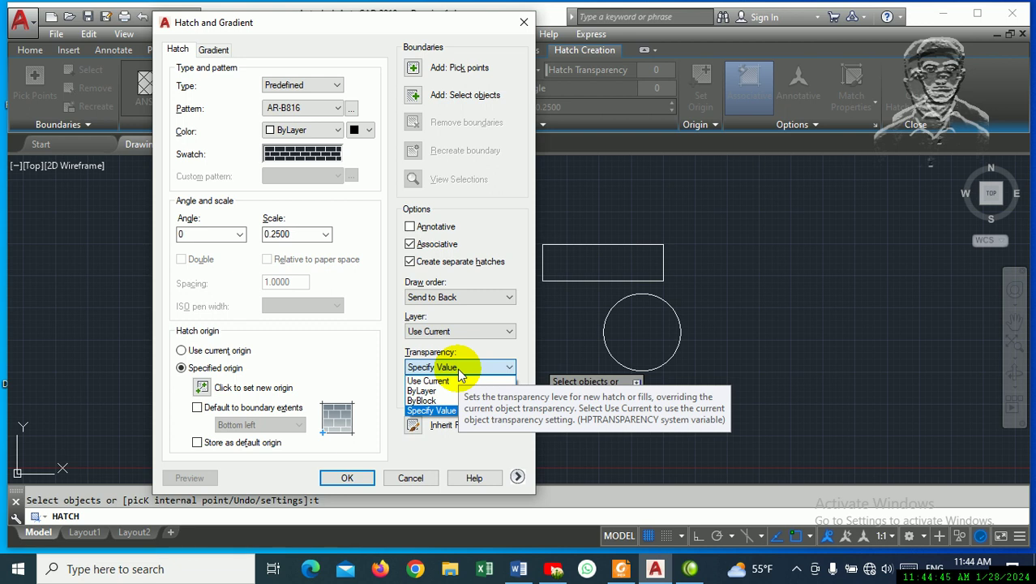
click(460, 372)
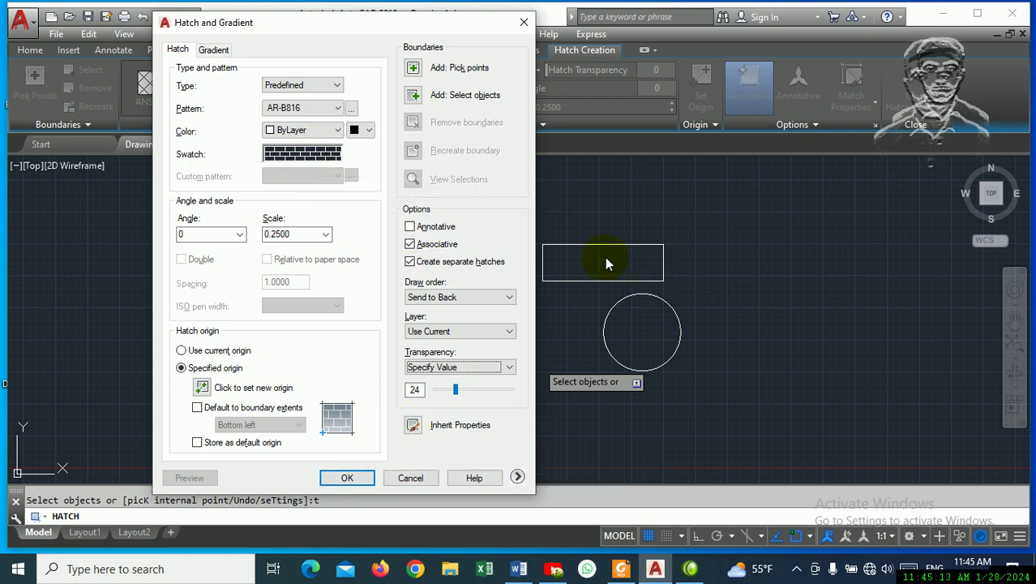
click(346, 477)
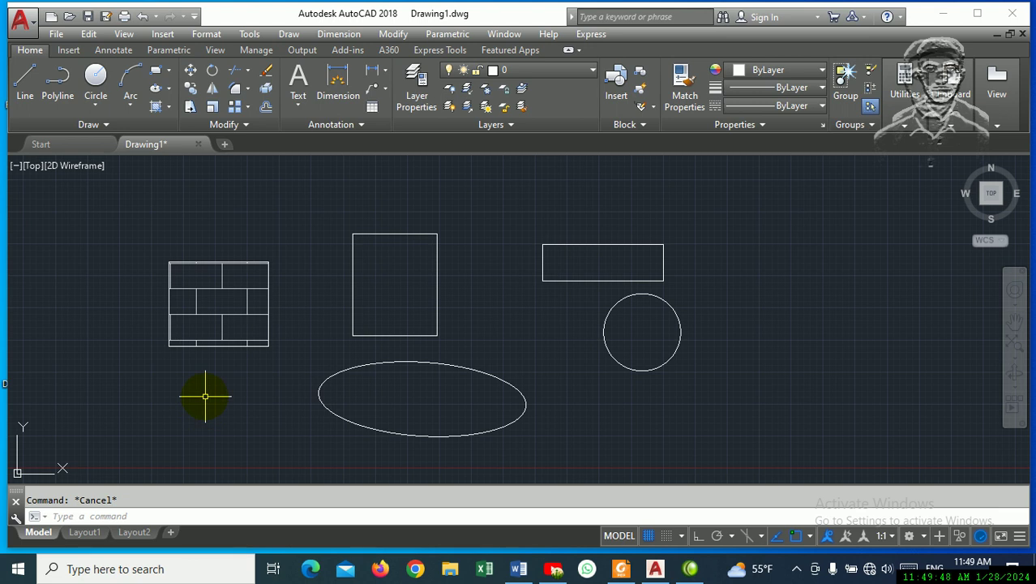
- Select the left square's brick hatch, then start a new hatch with its full settings dialog
click(223, 287)
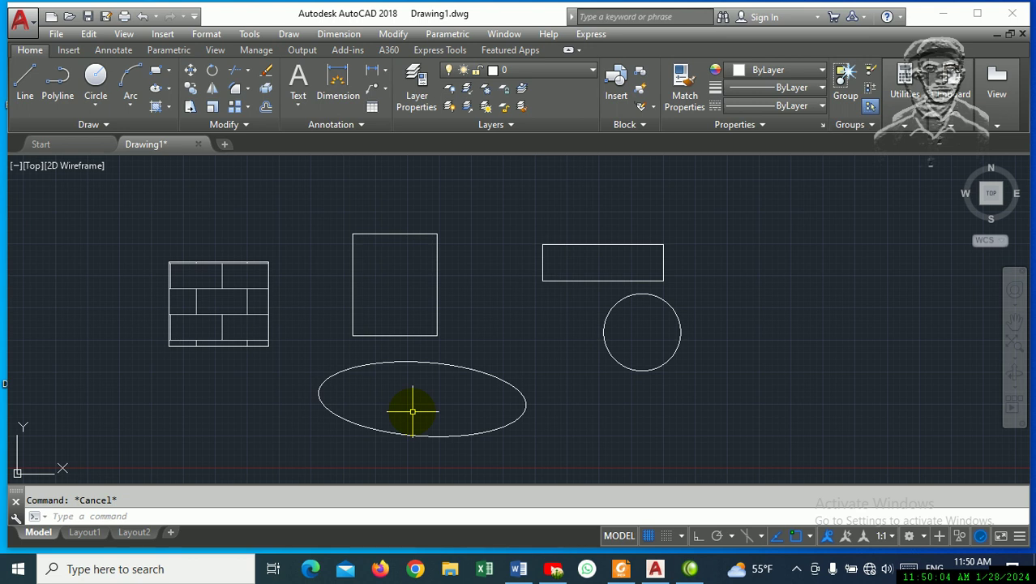
text(h)
key(Return)
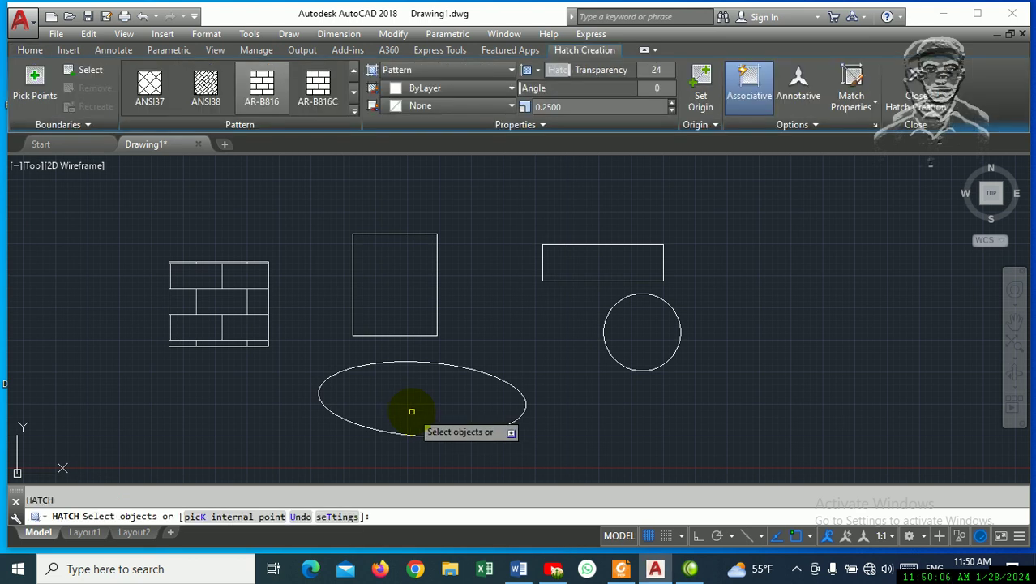
text(t)
key(Return)
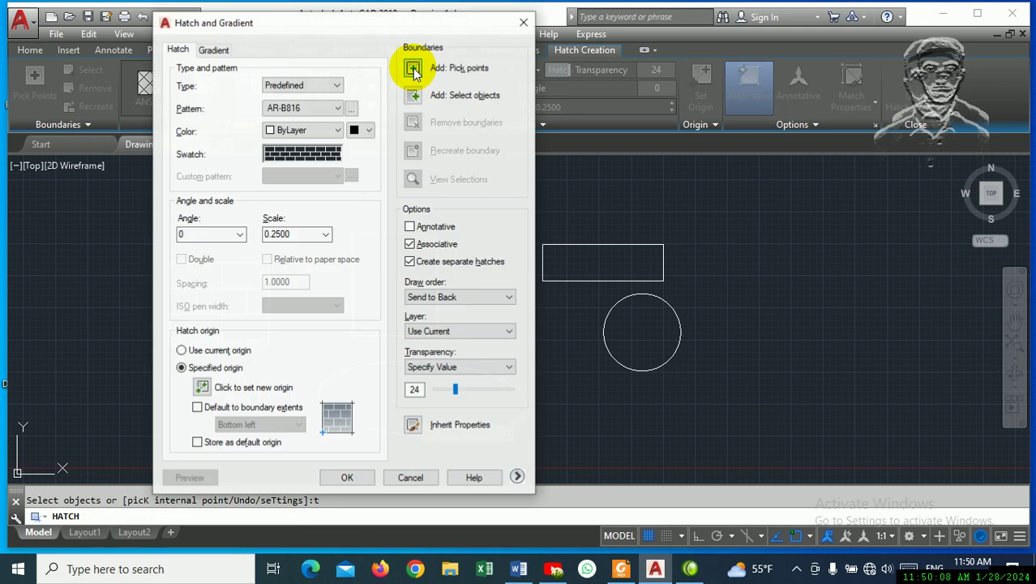
- Inherit the left square's AR-B816 hatch into the tall rectangle, wide rectangle, circle and ellipse
click(413, 424)
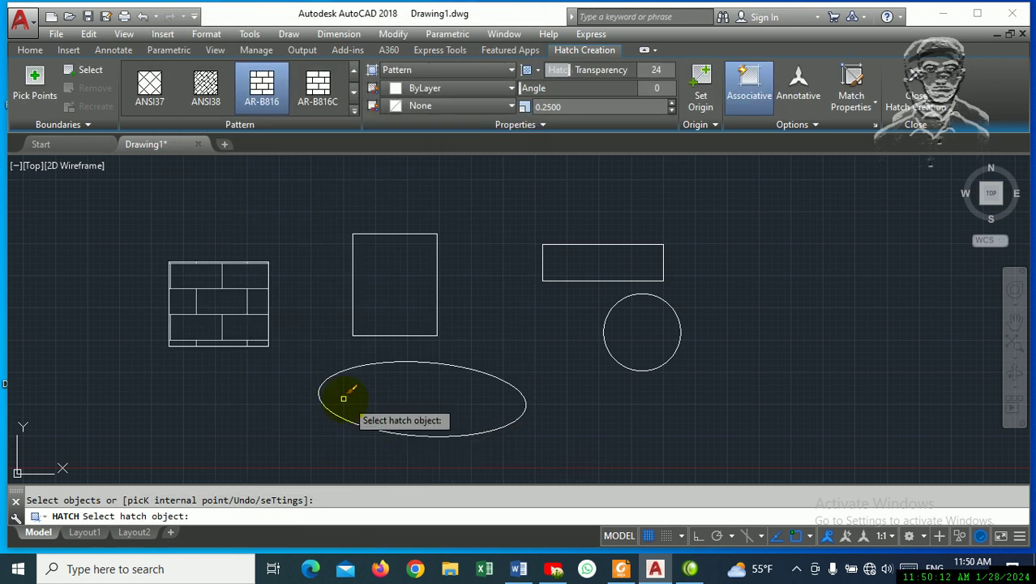
click(235, 313)
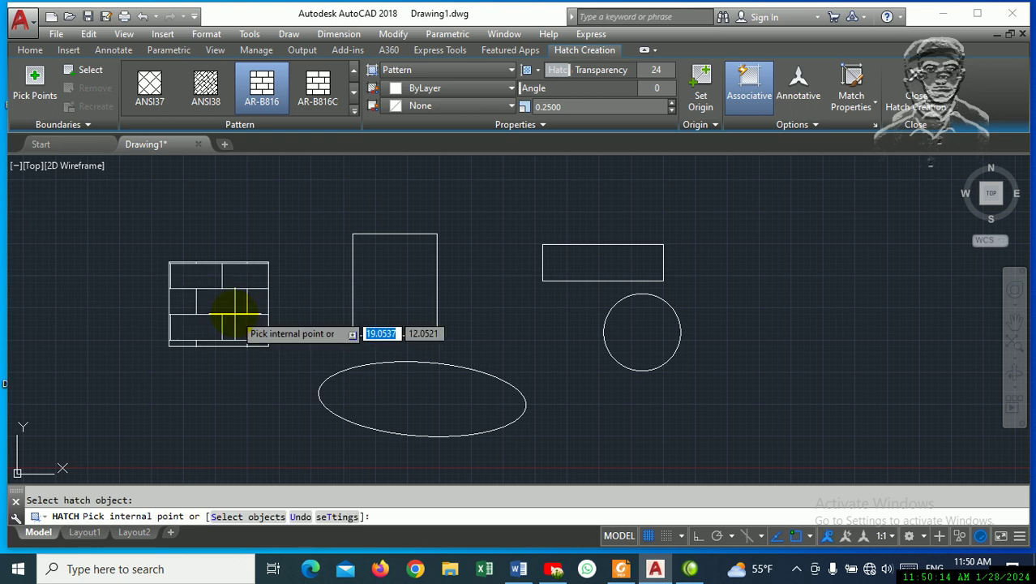
click(382, 276)
click(597, 271)
click(640, 342)
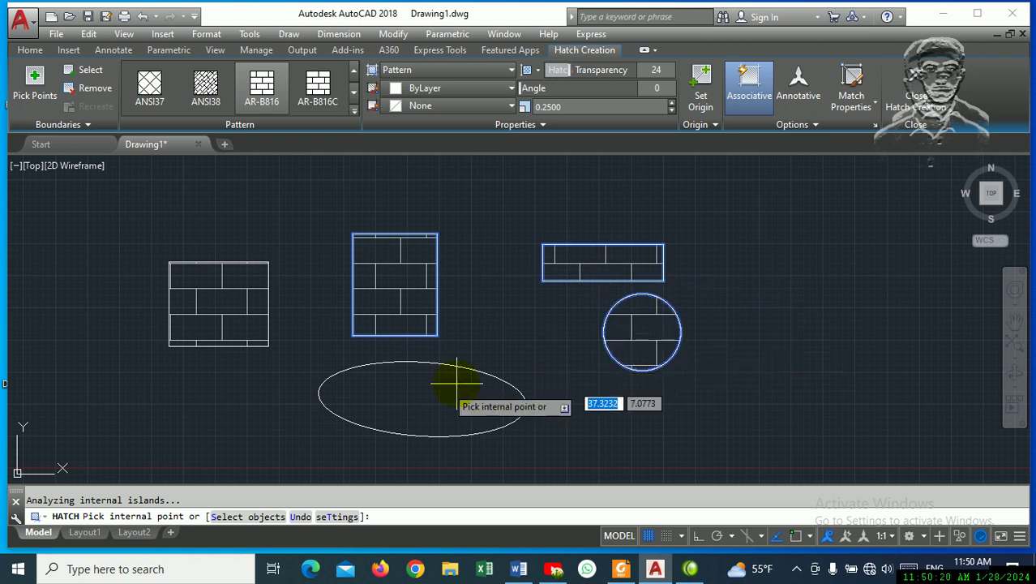
click(417, 397)
key(Return)
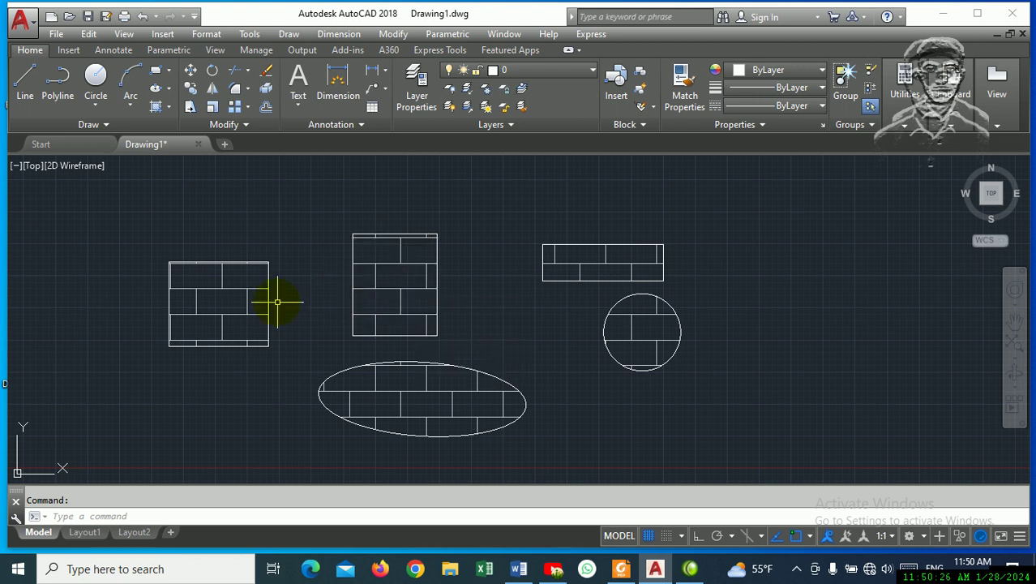
- Clear the hatch selection, start a new hatch and show its blue-yellow two-colour gradient fills
click(231, 313)
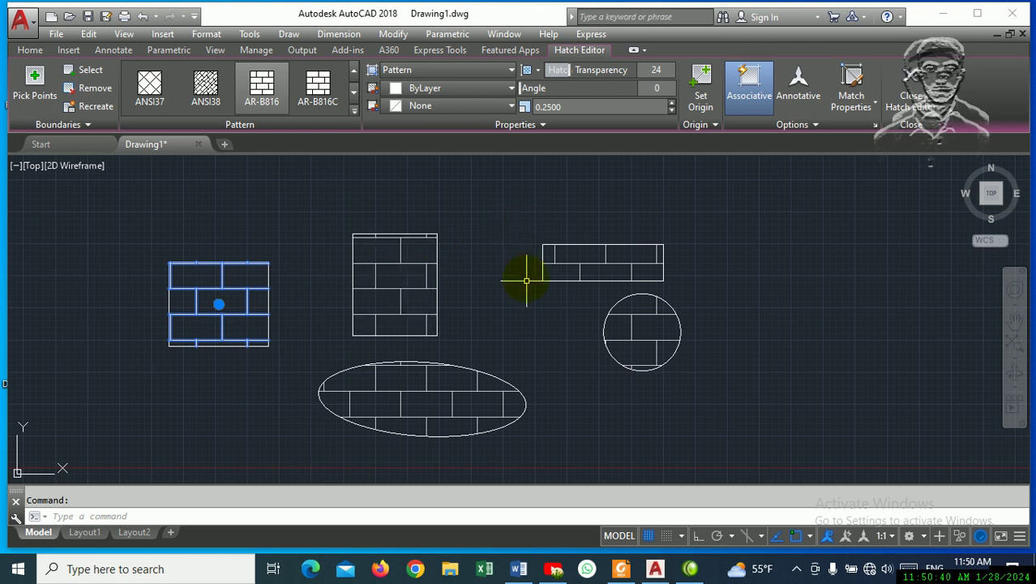
key(Escape)
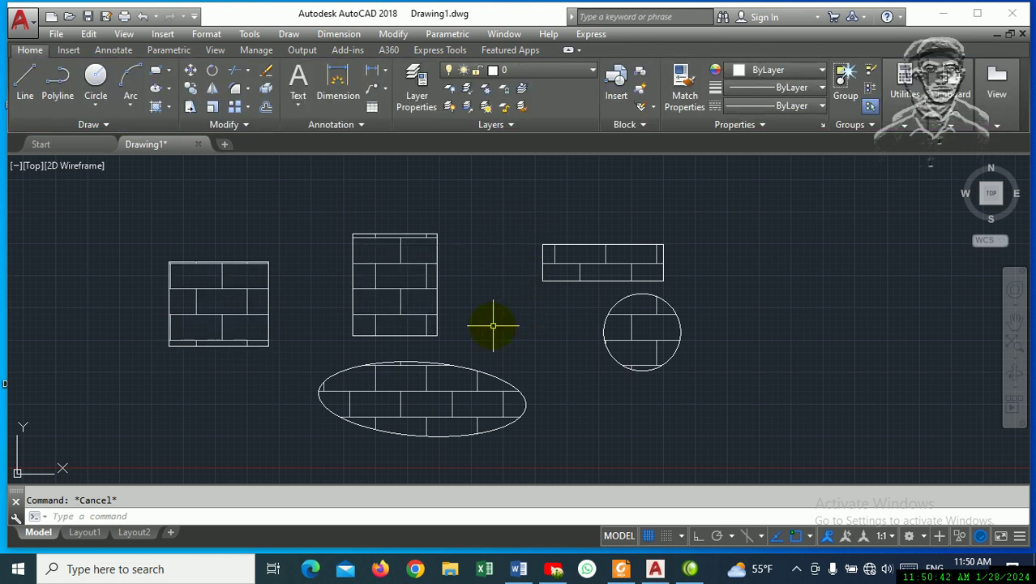
text(h)
key(Return)
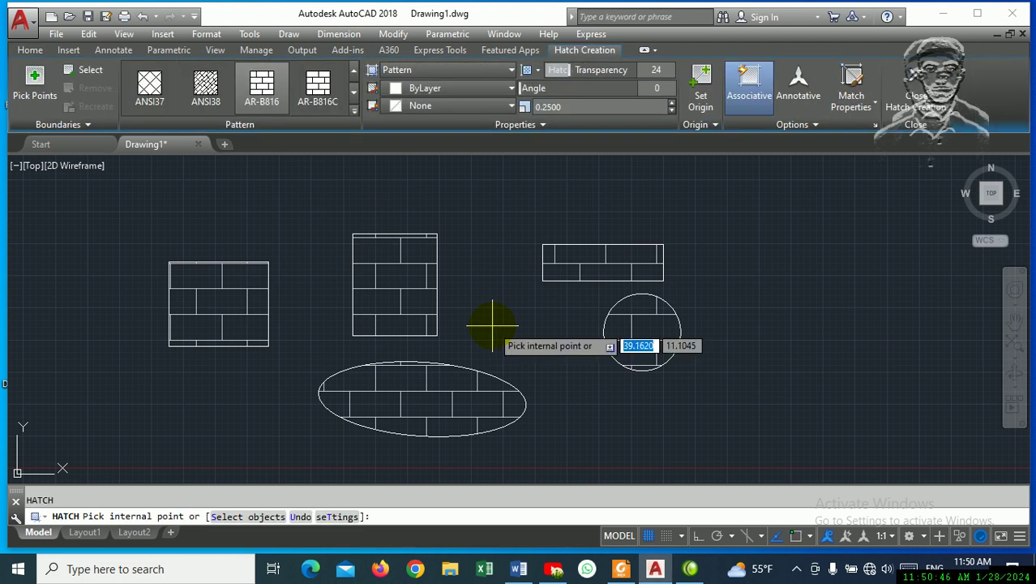
text(t)
key(Return)
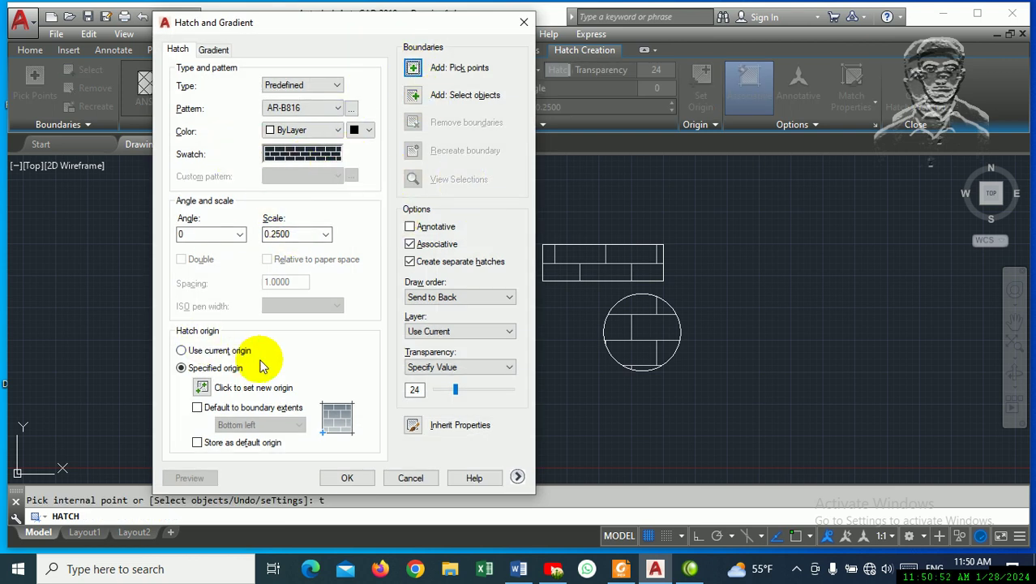
click(214, 50)
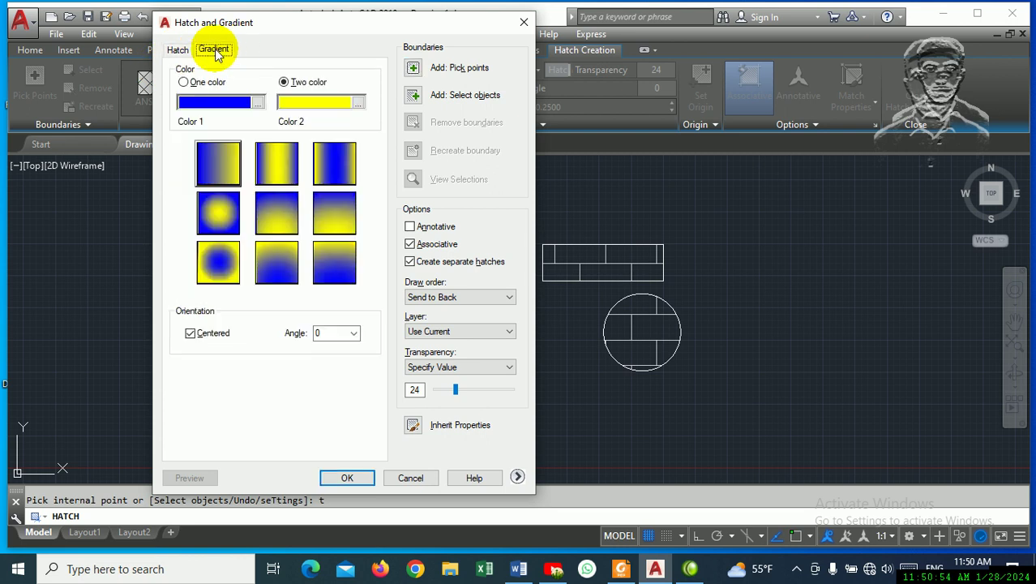